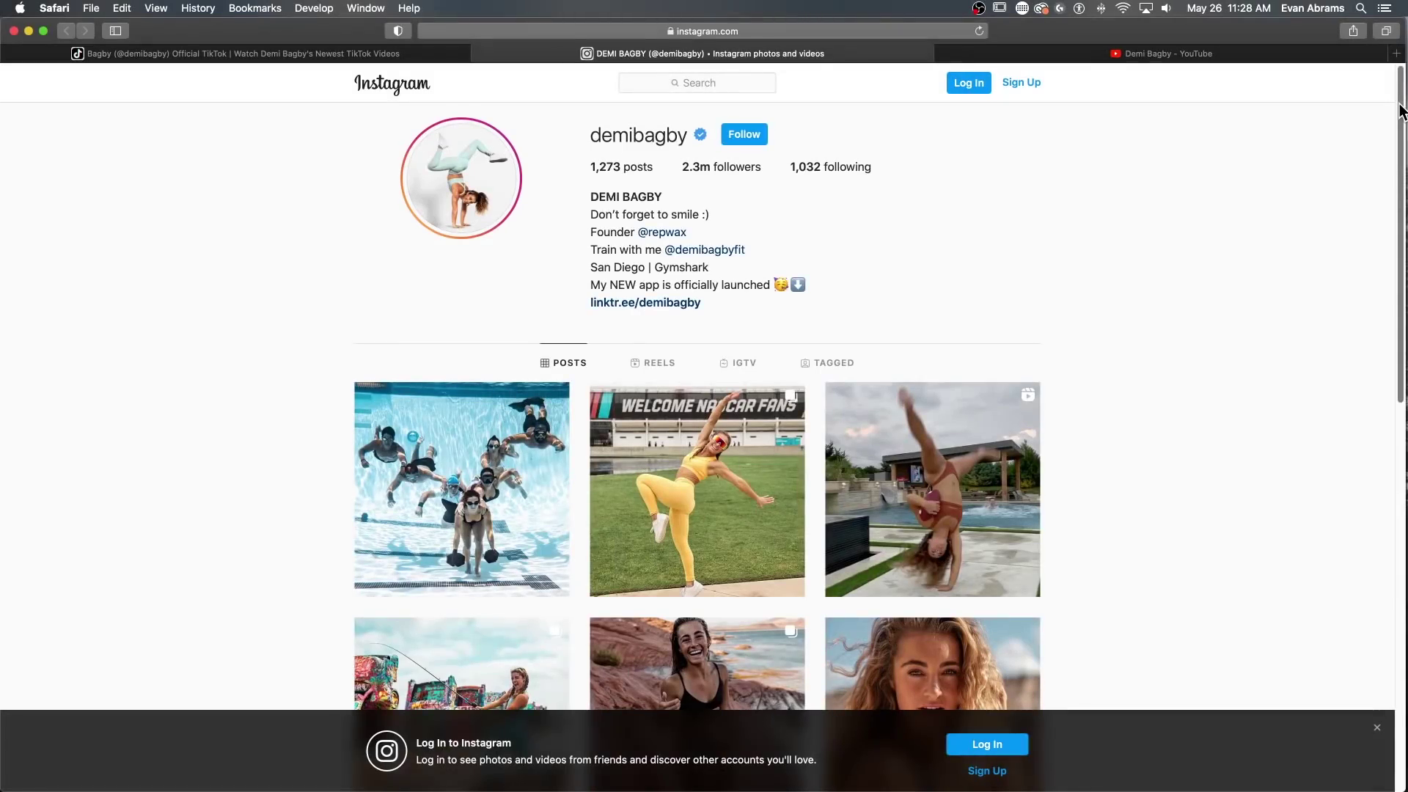
Pause the channel trailer on the athlete's YouTube channel page in Safari.
{"action": "left_click_drag", "start_coordinate": [1401, 110], "coordinate": [1358, 525]}
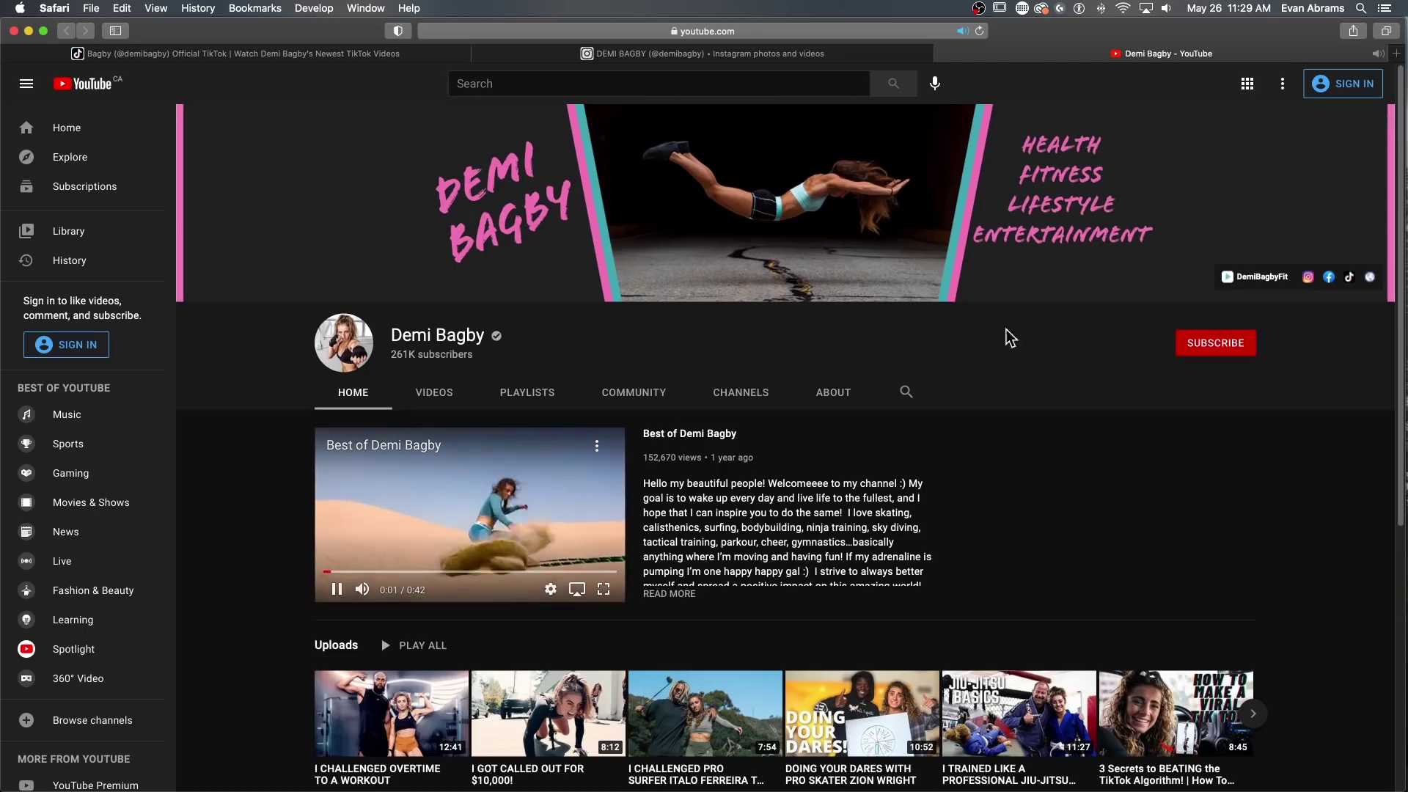
{"action": "left_click", "coordinate": [337, 590]}
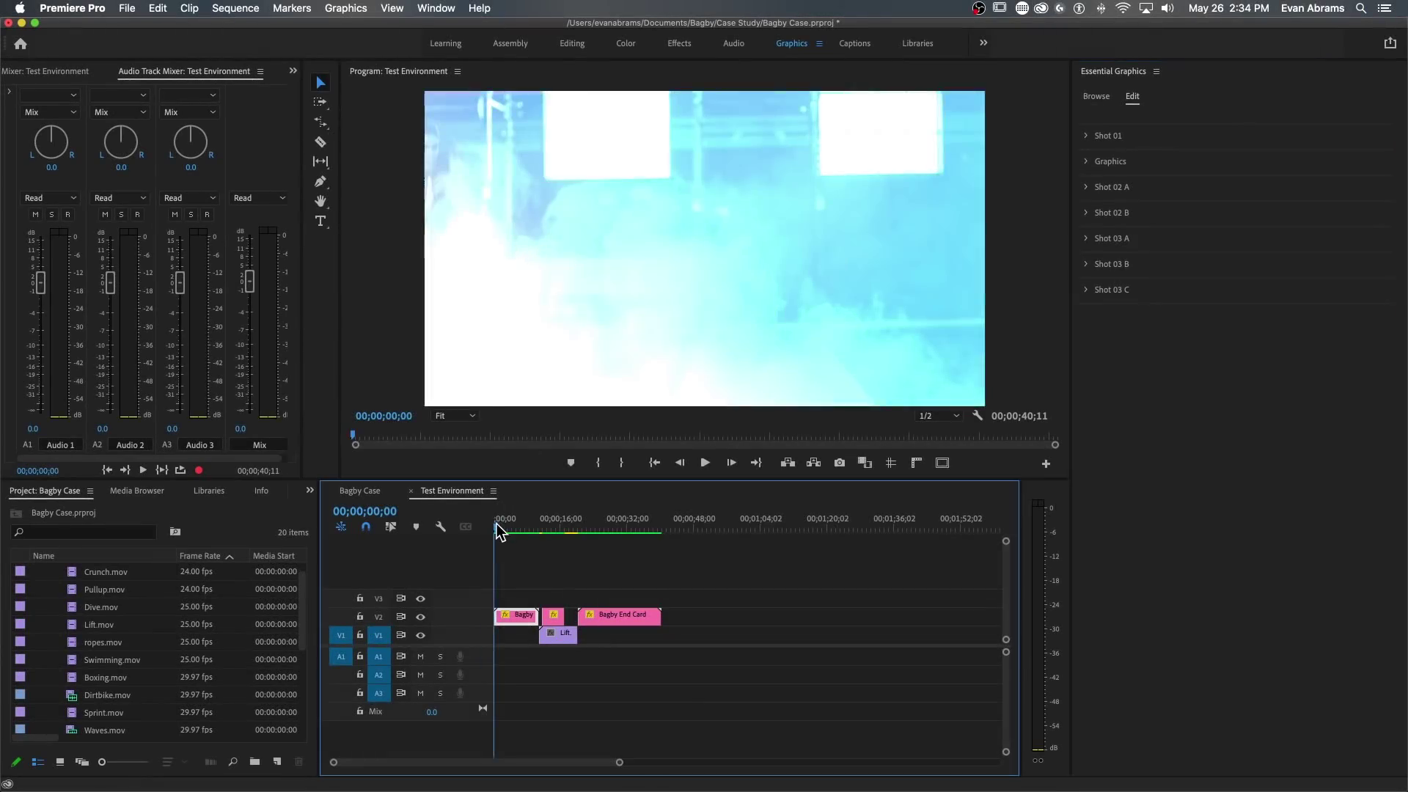
Put Crunch.mov into the Shot 01 Footage slot, after first trying Dive.mov.
{"action": "left_click_drag", "start_coordinate": [497, 526], "coordinate": [502, 530]}
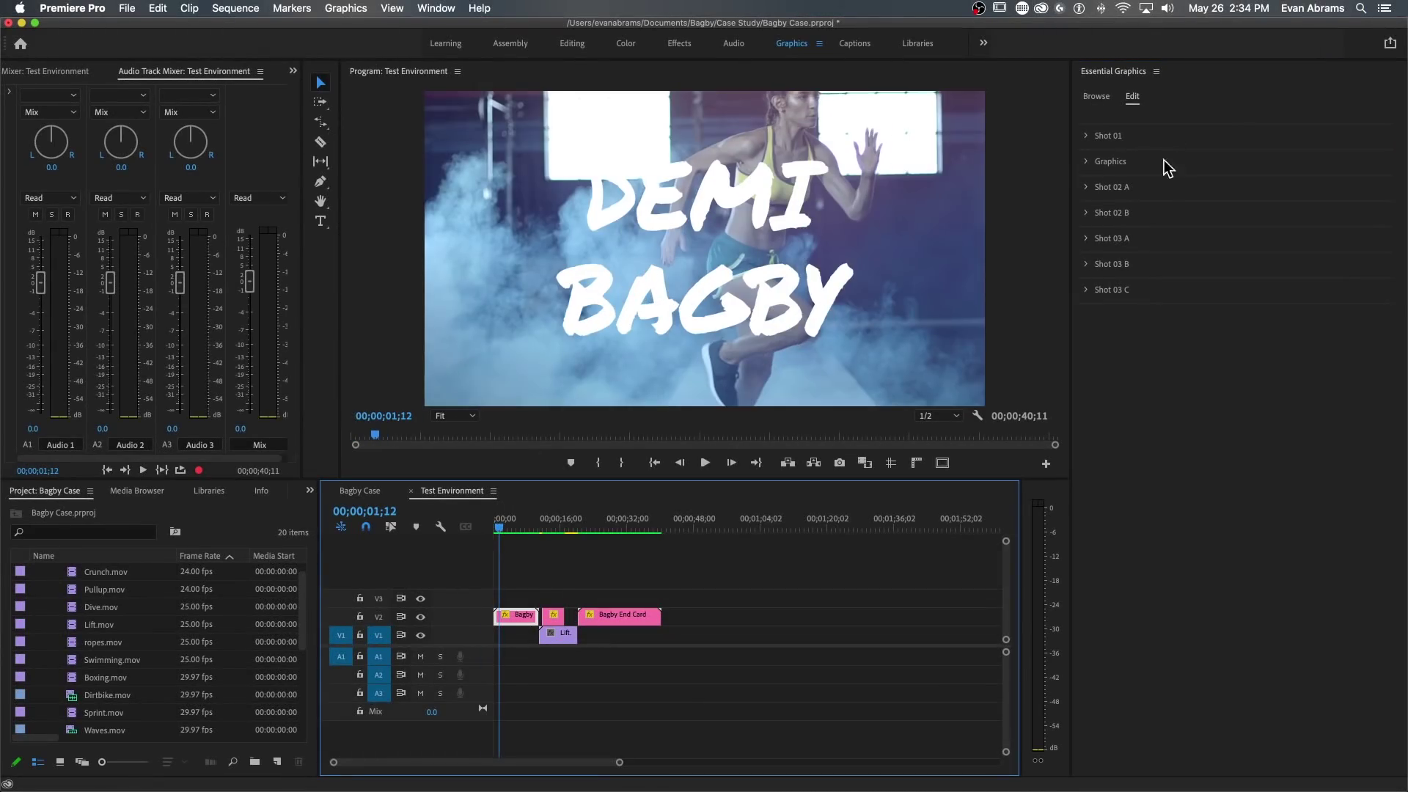
{"action": "left_click", "coordinate": [1103, 136]}
{"action": "left_click", "coordinate": [1096, 167]}
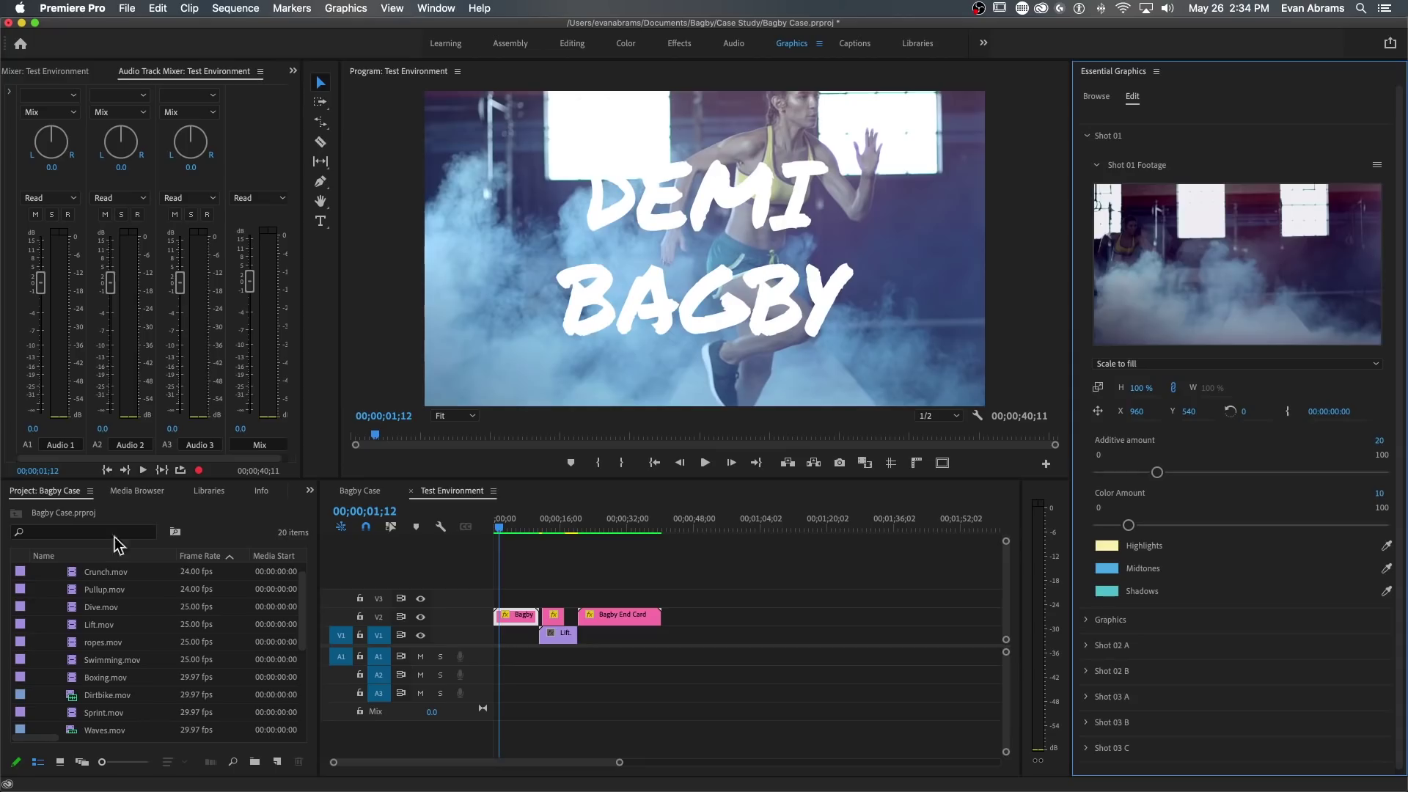
{"action": "left_click_drag", "start_coordinate": [91, 607], "coordinate": [1146, 293]}
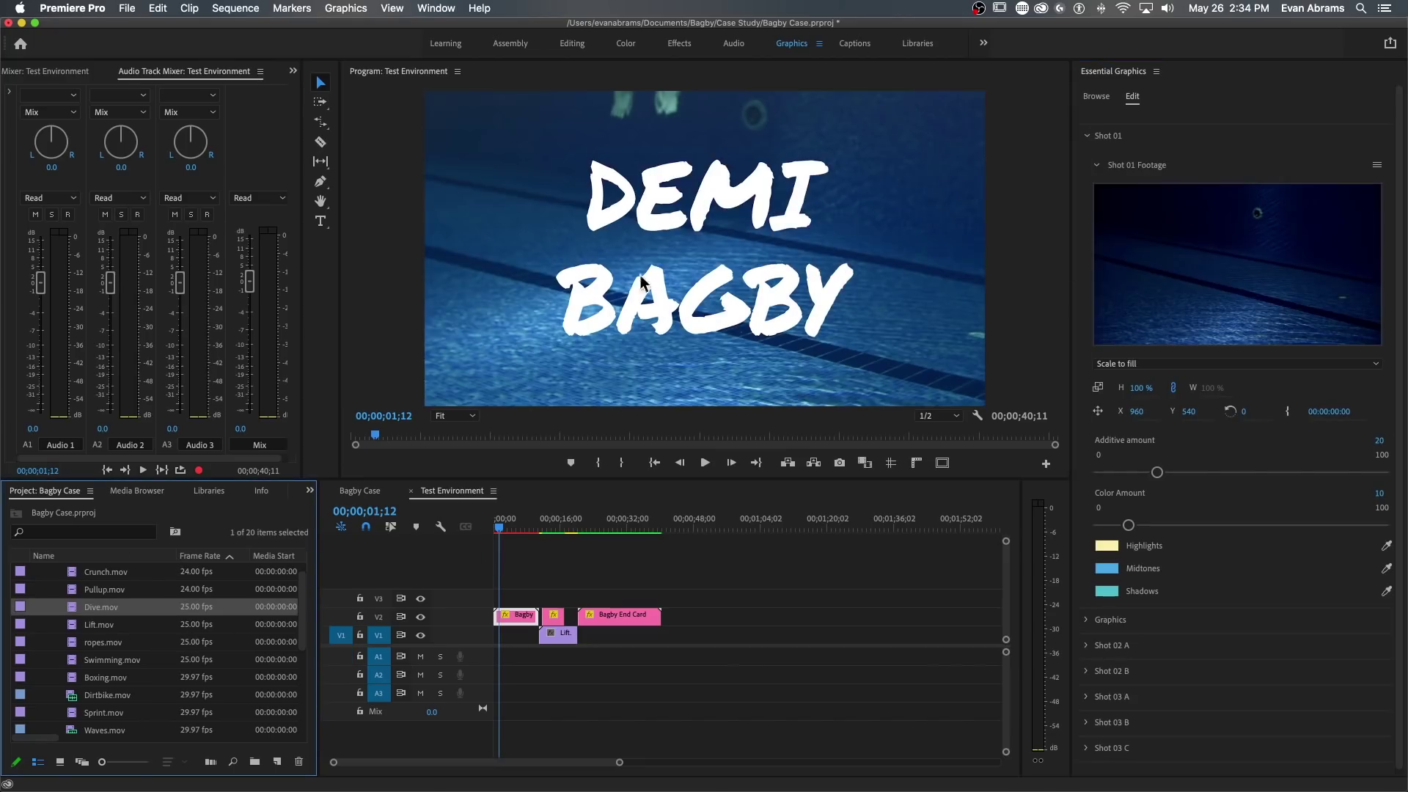
{"action": "left_click_drag", "start_coordinate": [101, 579], "coordinate": [1259, 308]}
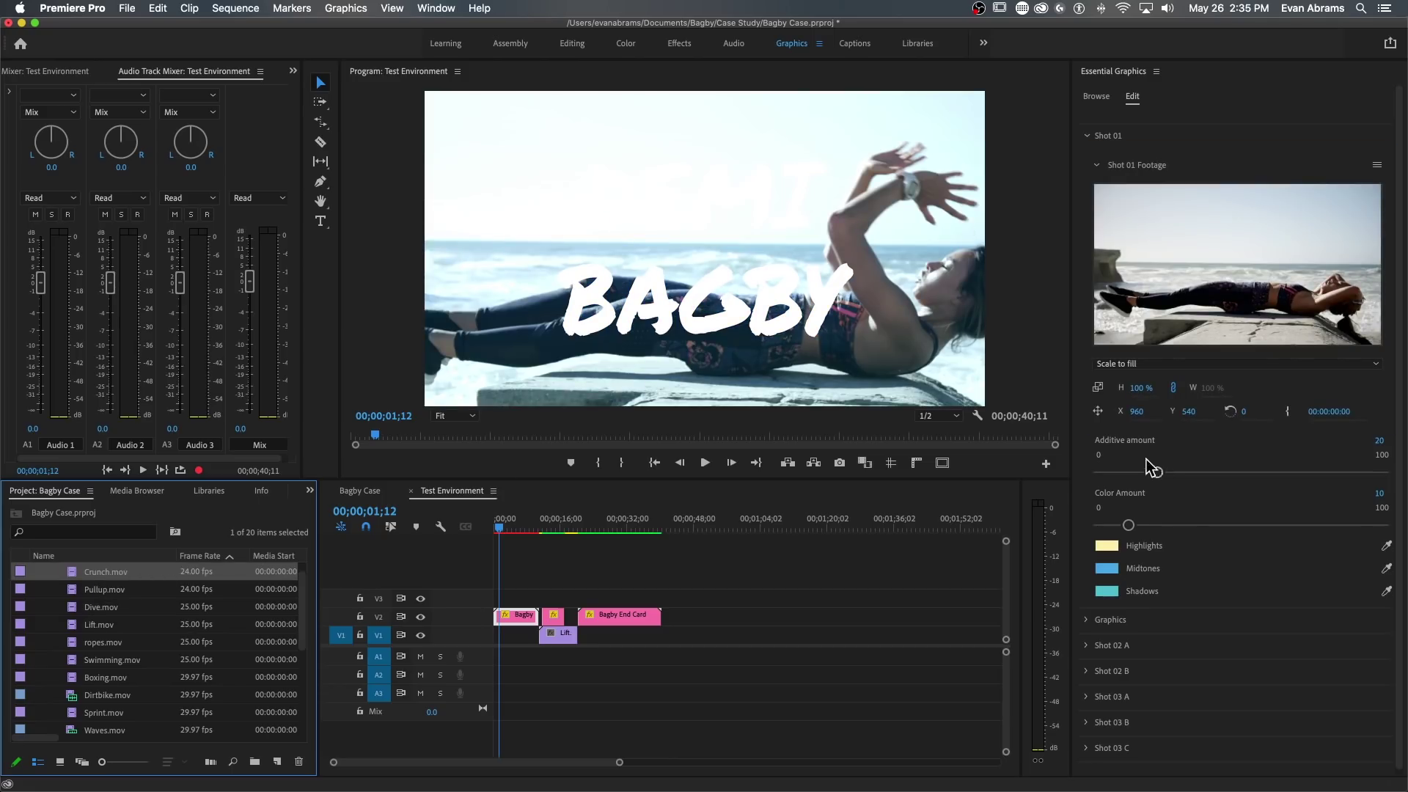
Lower the Shot 01 additive tint and set Color Amount to 25.
{"action": "left_click_drag", "start_coordinate": [1159, 475], "coordinate": [1107, 474]}
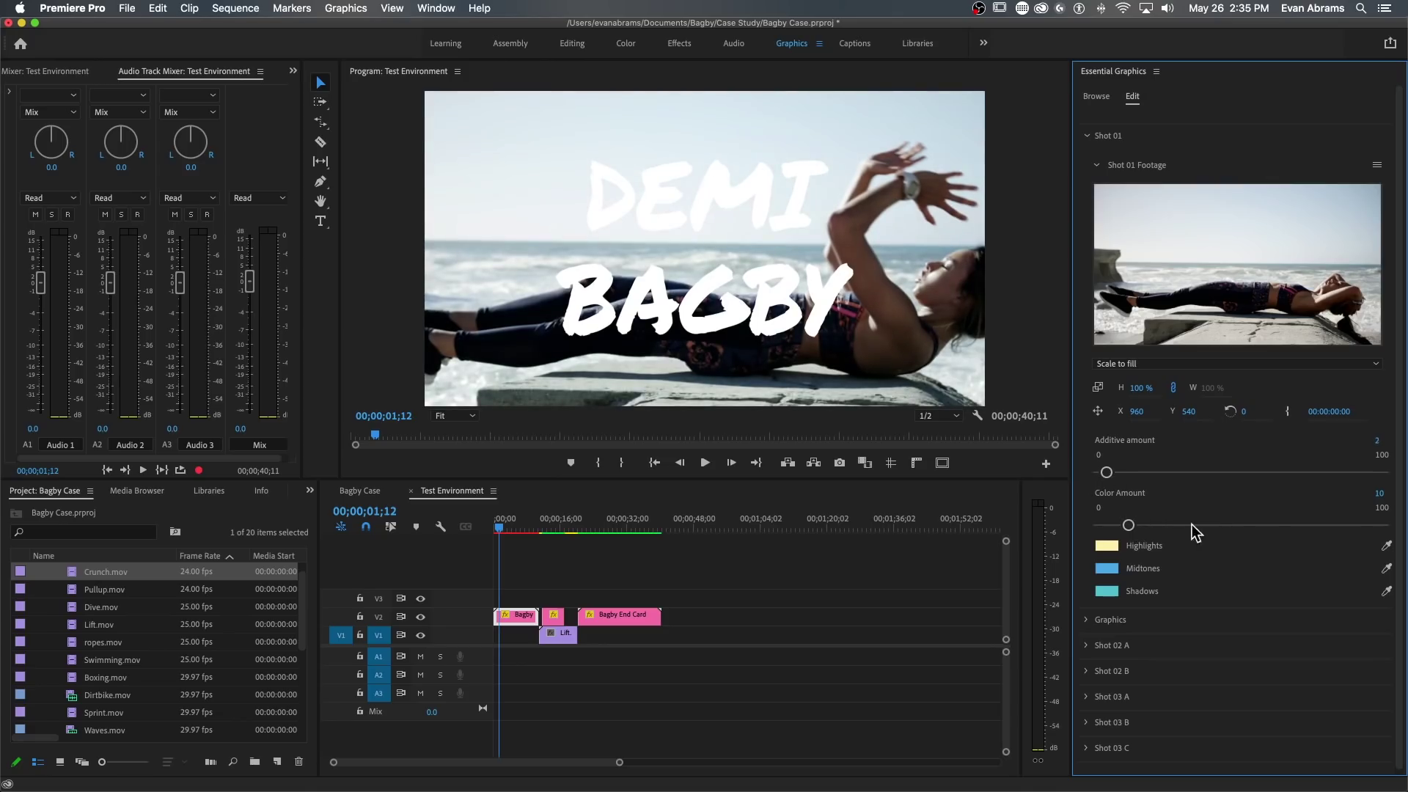
{"action": "left_click_drag", "start_coordinate": [1130, 525], "coordinate": [1170, 527]}
{"action": "left_click_drag", "start_coordinate": [1106, 472], "coordinate": [1114, 473]}
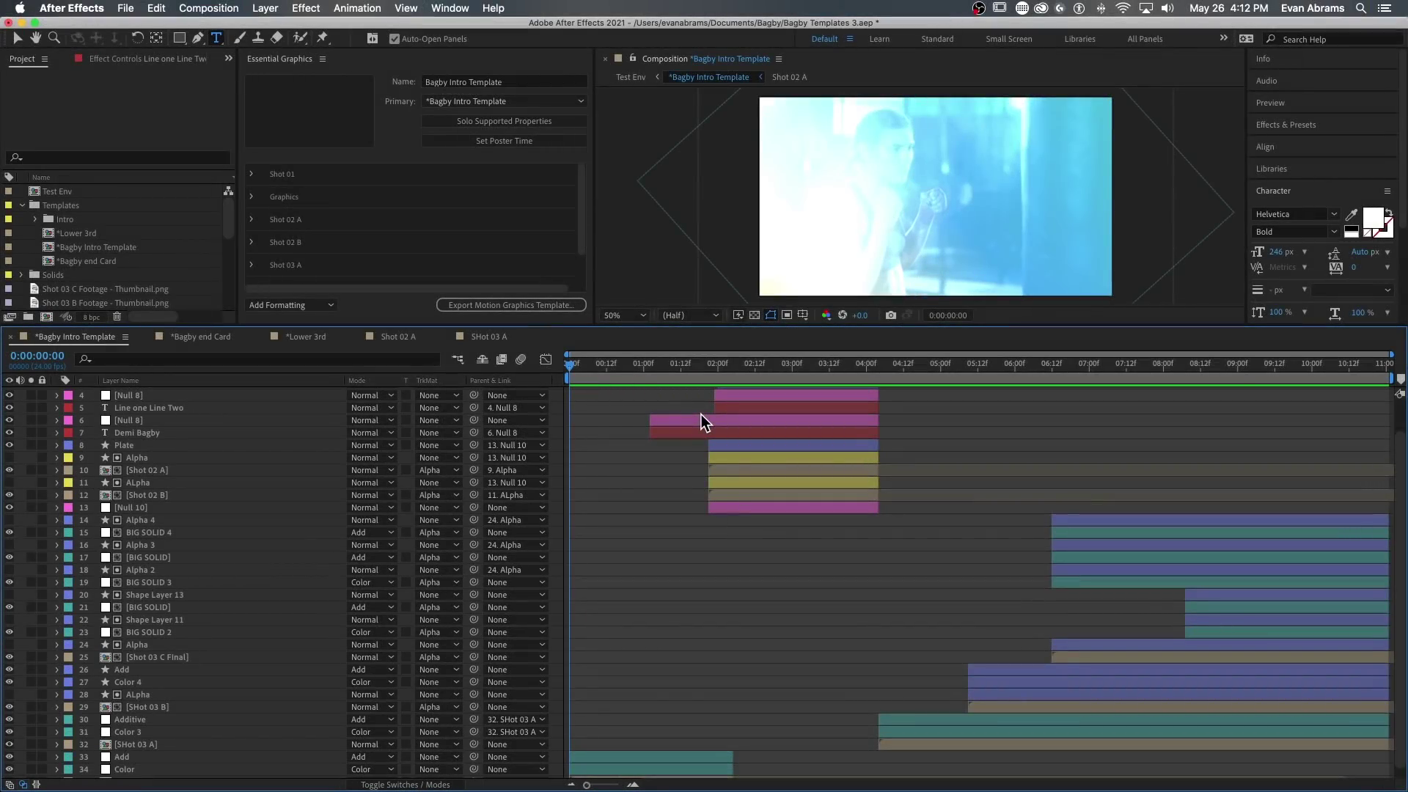
Scrub to the boxer footage and inspect the Add and Color tint layers.
{"action": "left_click_drag", "start_coordinate": [593, 364], "coordinate": [613, 364]}
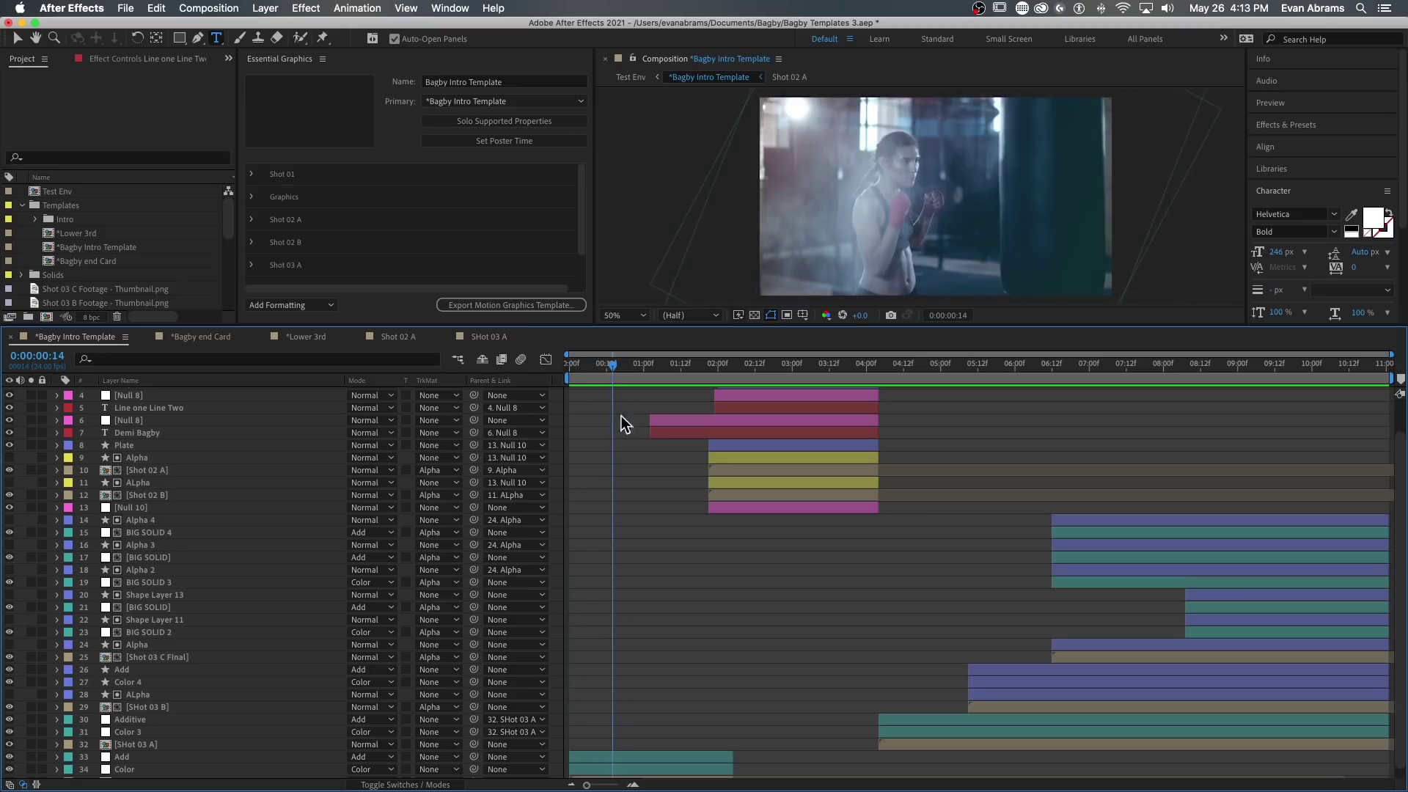
{"action": "scroll", "coordinate": [670, 702], "scroll_direction": "down", "scroll_amount": 1}
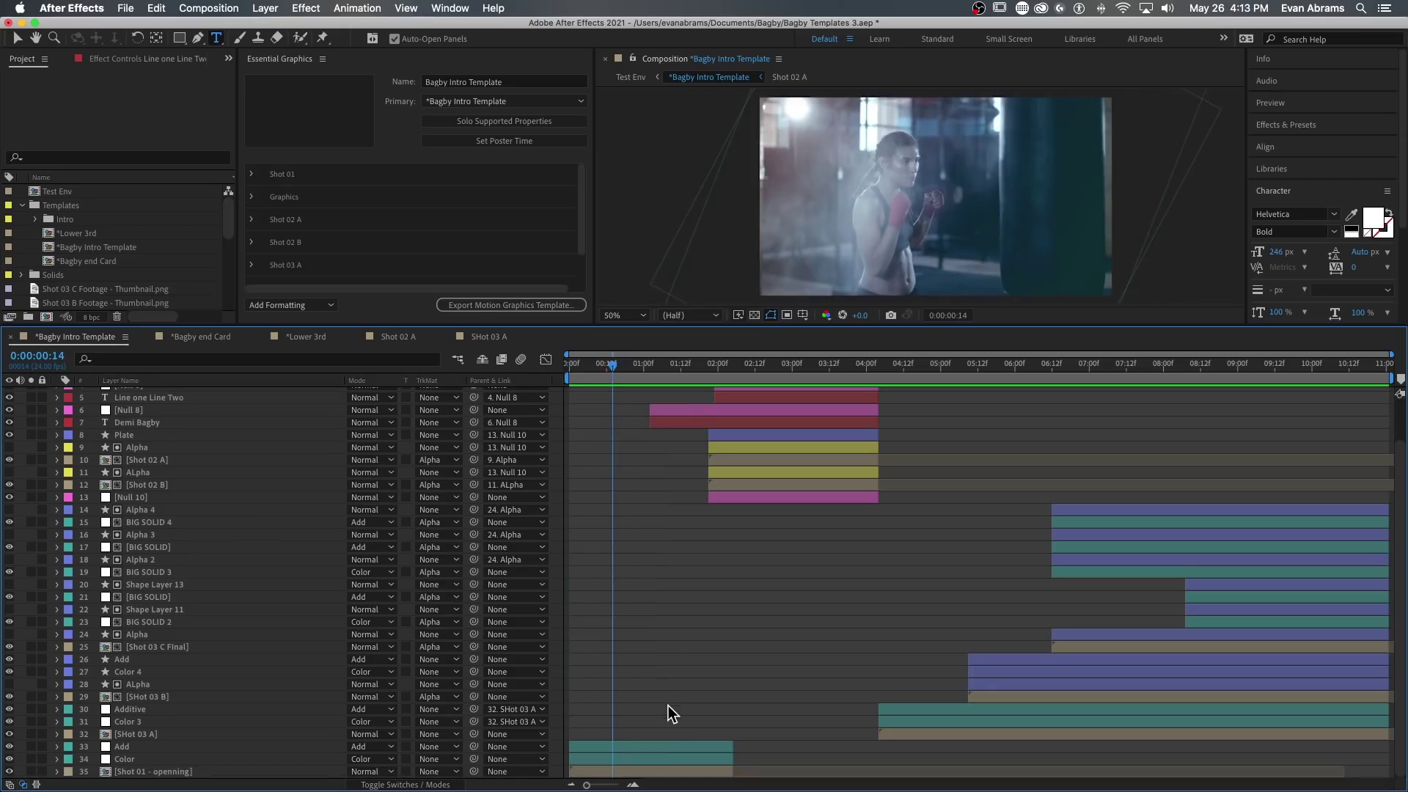
{"action": "left_click", "coordinate": [632, 748]}
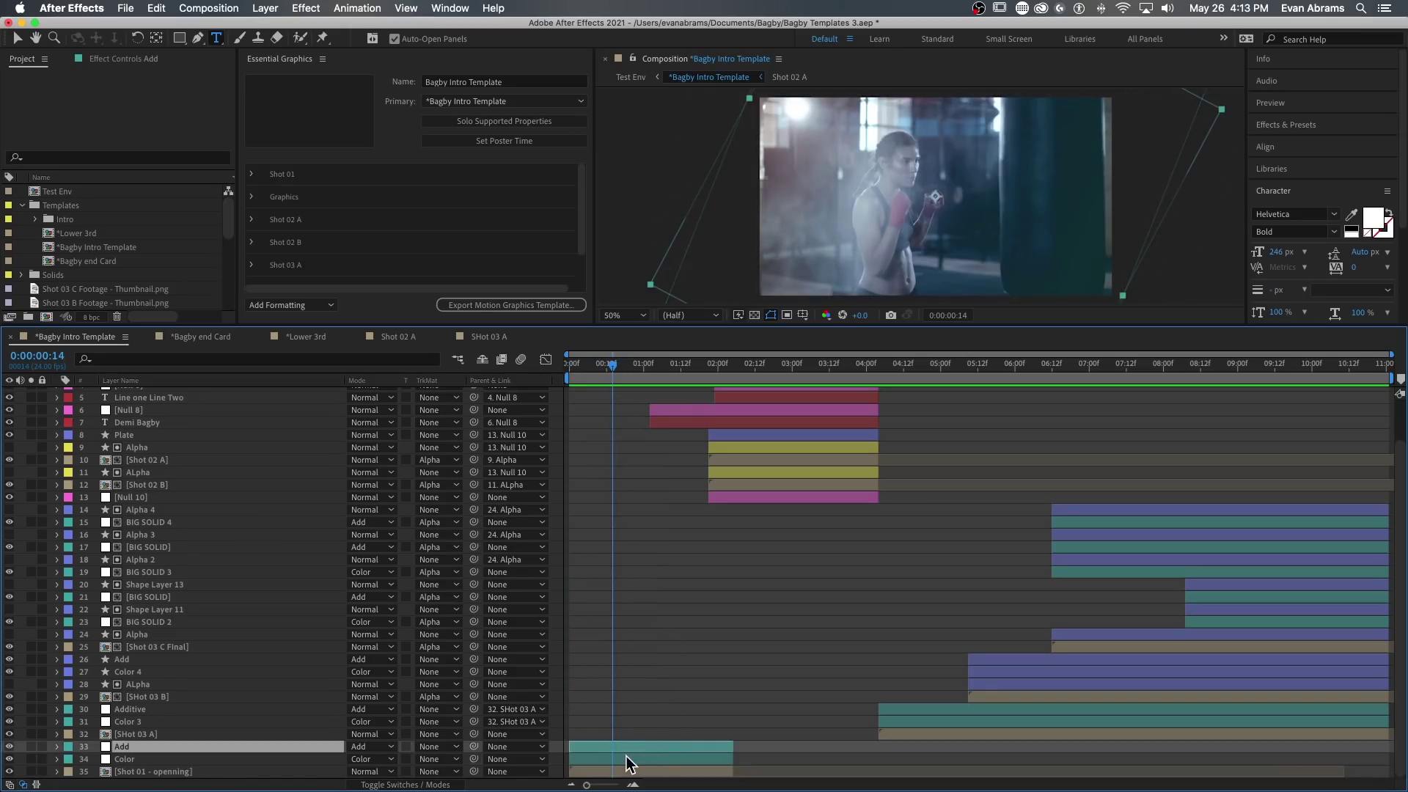
{"action": "left_click", "coordinate": [627, 759]}
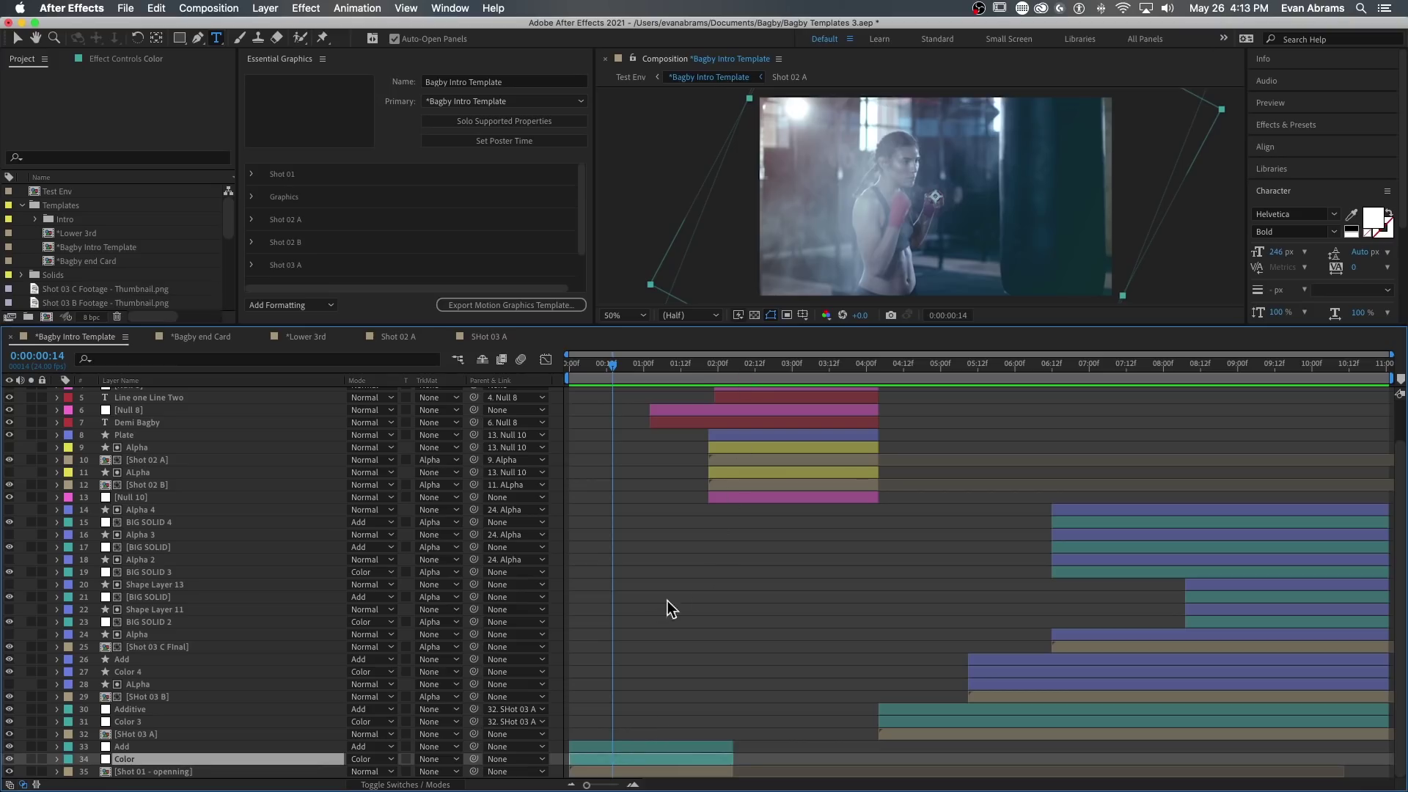
{"action": "left_click", "coordinate": [684, 551]}
Open the Shot 02 A precomp and lower the Add tint opacity to about 18%.
{"action": "double_click", "coordinate": [727, 460]}
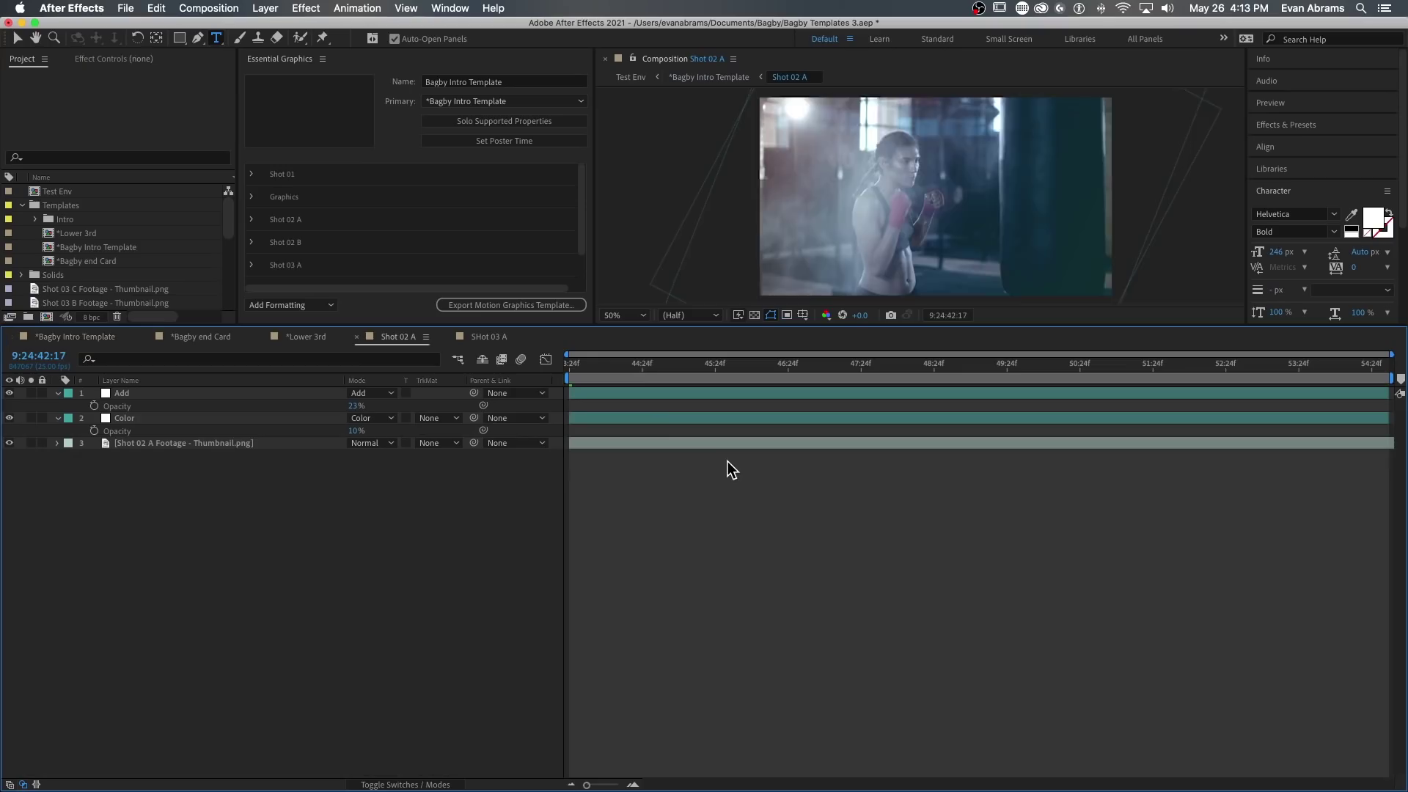
{"action": "left_click_drag", "start_coordinate": [620, 371], "coordinate": [671, 364]}
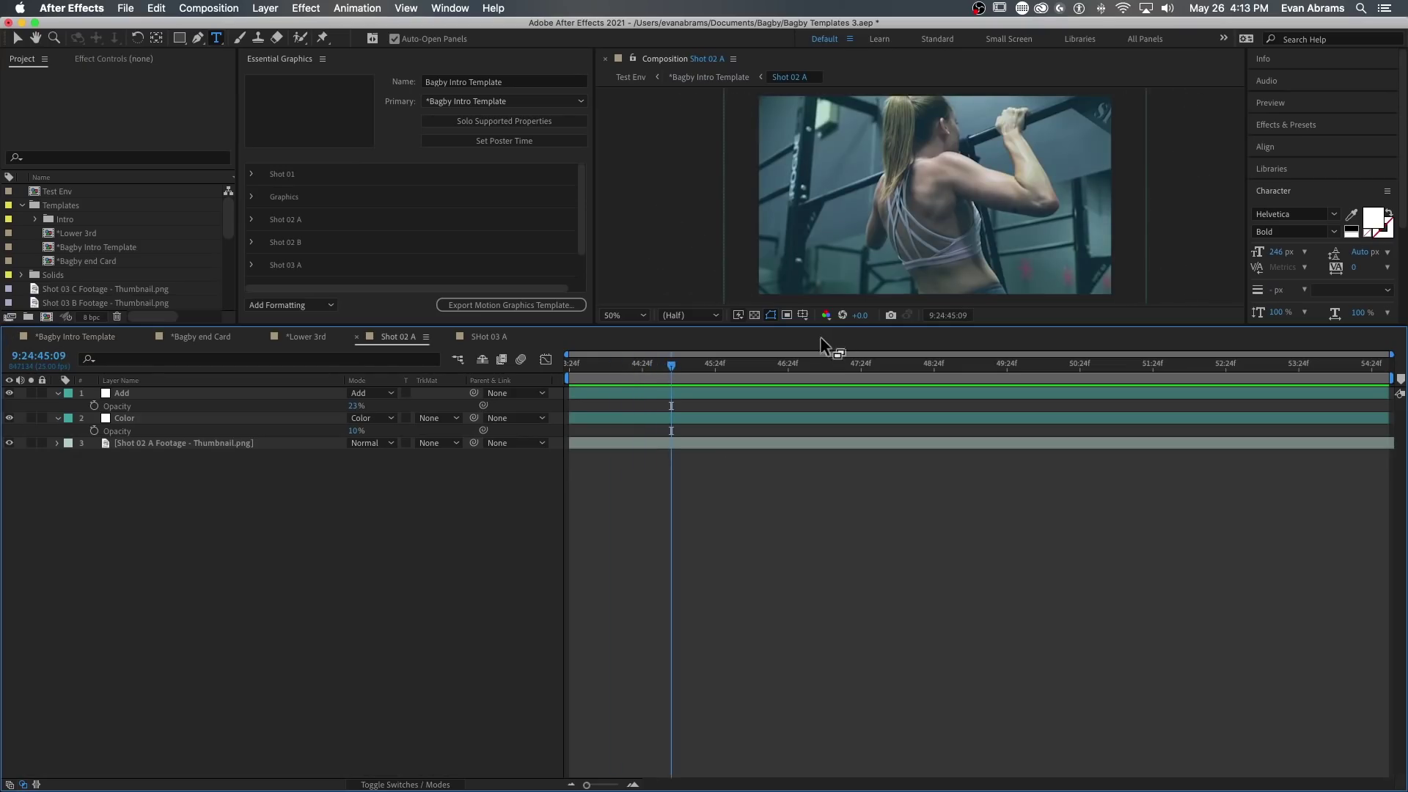
{"action": "left_click_drag", "start_coordinate": [819, 328], "coordinate": [819, 444]}
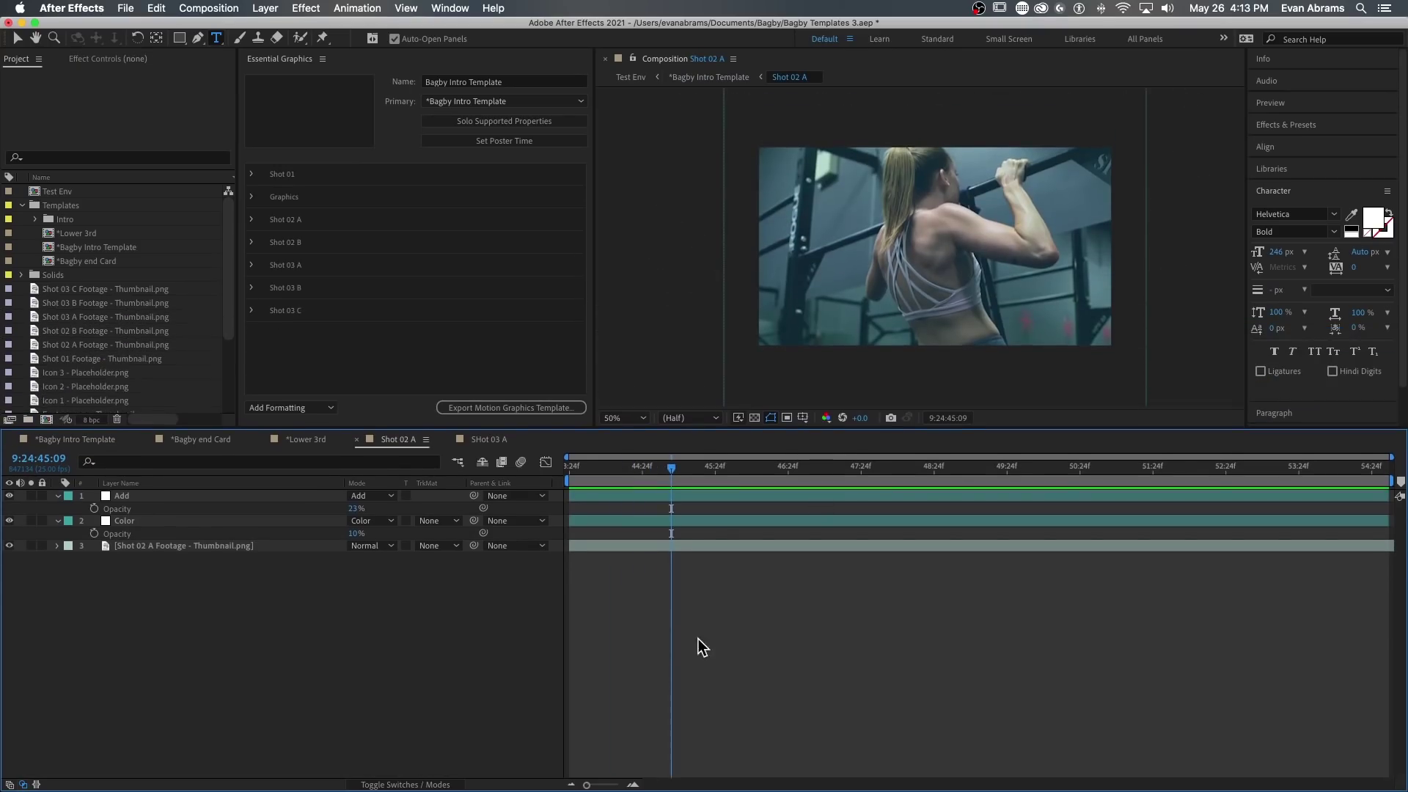
{"action": "left_click", "coordinate": [141, 499]}
{"action": "left_click", "coordinate": [211, 529]}
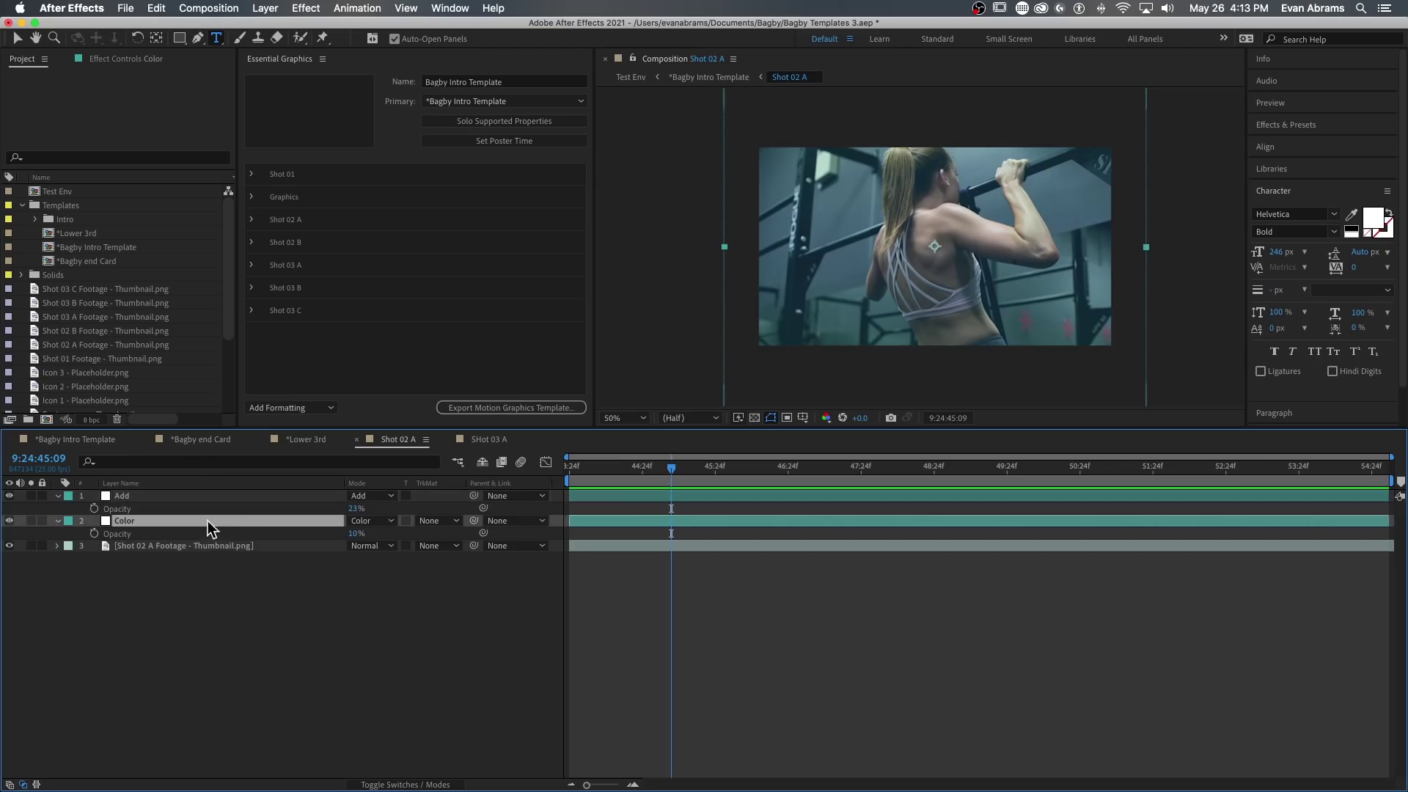
{"action": "left_click_drag", "start_coordinate": [356, 509], "coordinate": [385, 533]}
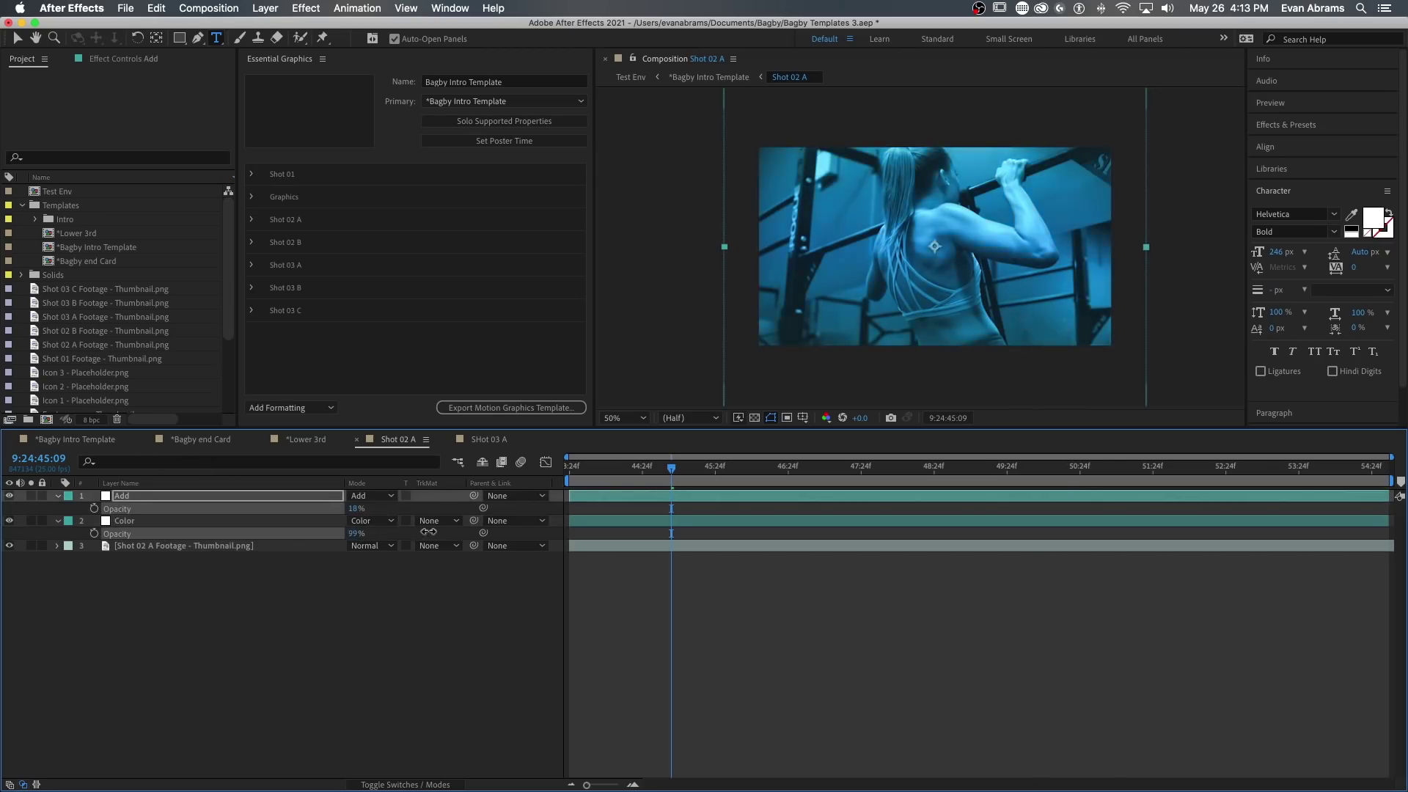
{"action": "left_click", "coordinate": [387, 540]}
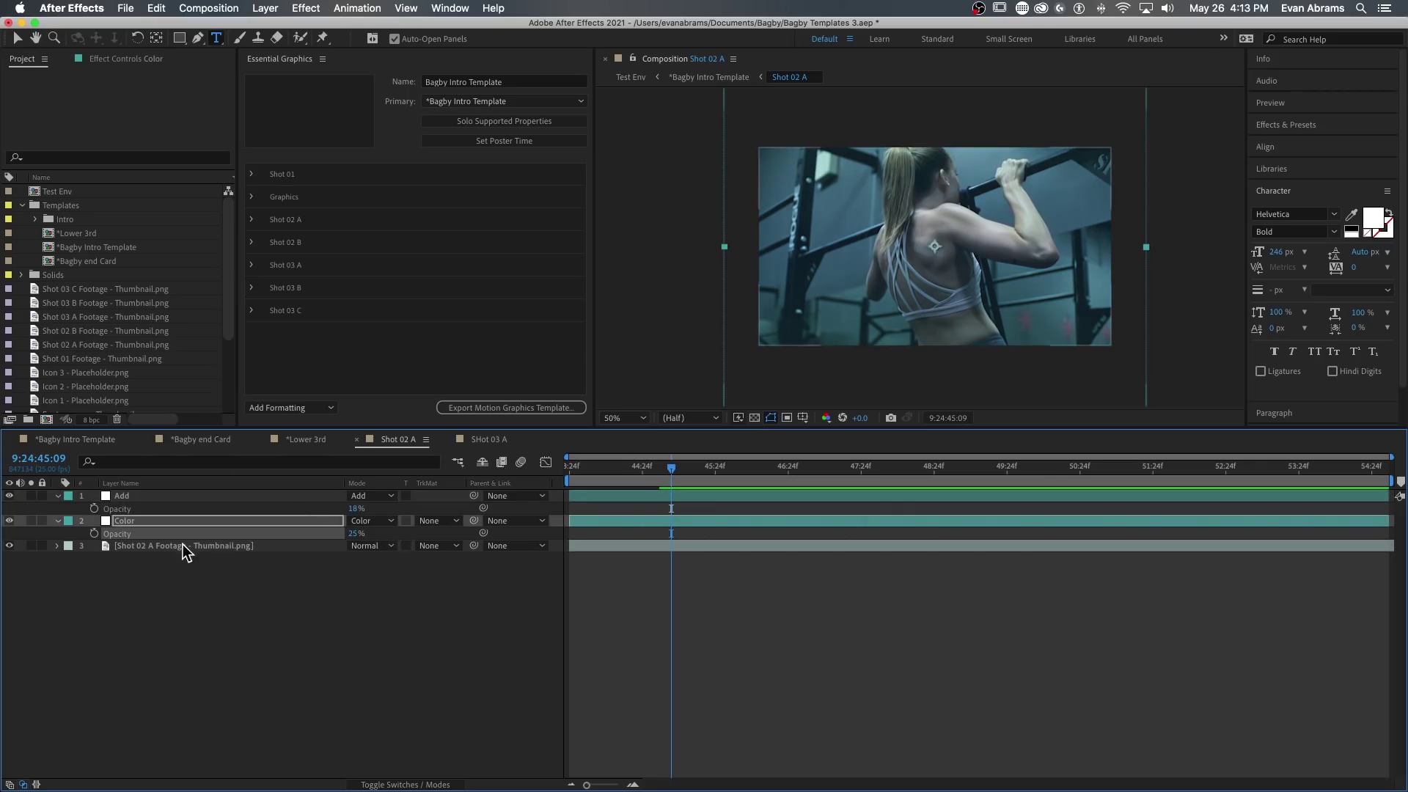
Add the Shot 02 B Footage thumbnail and set Add opacity to 17%, Color to 25%.
{"action": "left_click_drag", "start_coordinate": [110, 331], "coordinate": [173, 539]}
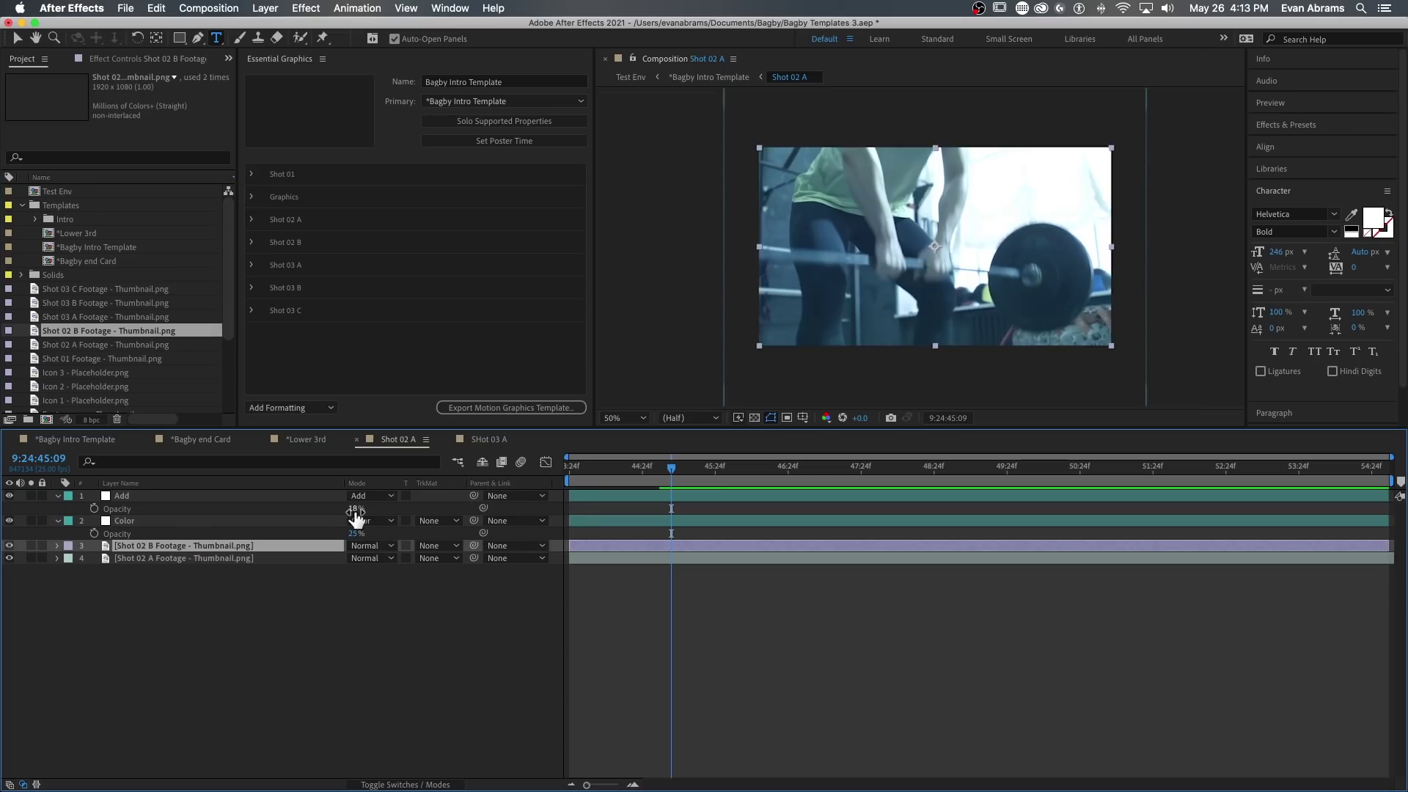
{"action": "mouse_move", "coordinate": [357, 509]}
{"action": "left_mouse_down"}
{"action": "mouse_move", "coordinate": [385, 511]}
{"action": "mouse_move", "coordinate": [353, 515]}
{"action": "left_mouse_up"}
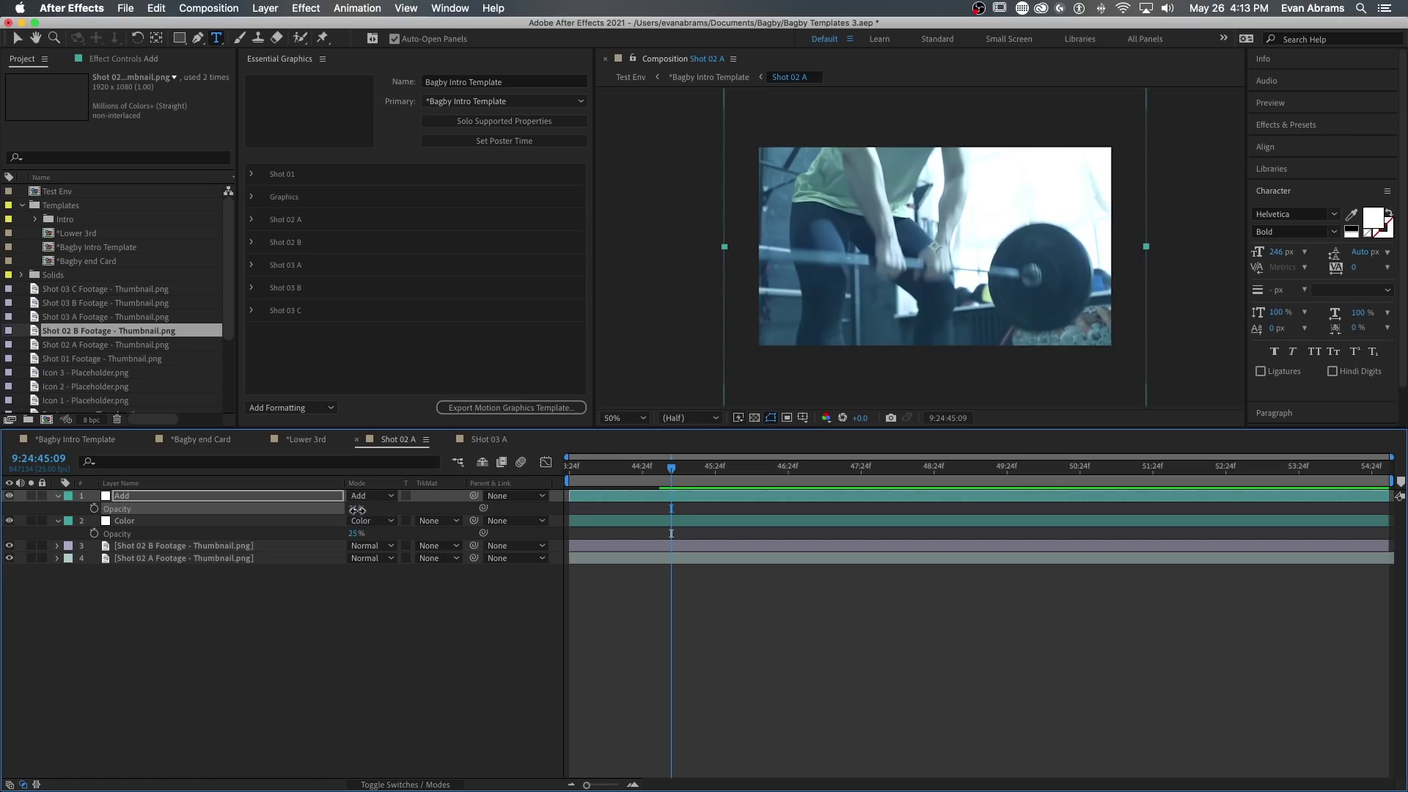
{"action": "mouse_move", "coordinate": [358, 513]}
{"action": "left_mouse_down"}
{"action": "mouse_move", "coordinate": [389, 503]}
{"action": "mouse_move", "coordinate": [359, 506]}
{"action": "left_mouse_up"}
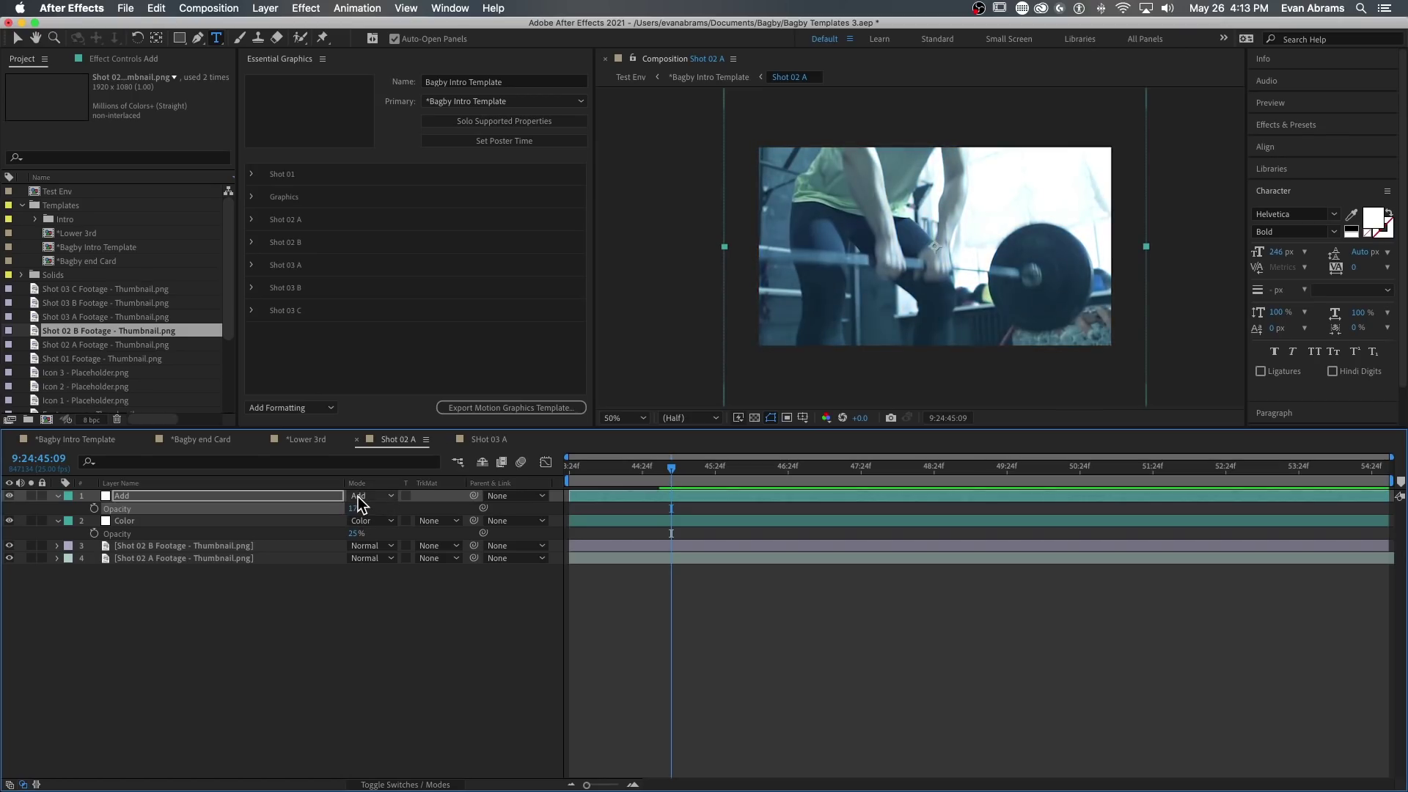
{"action": "left_click", "coordinate": [253, 174]}
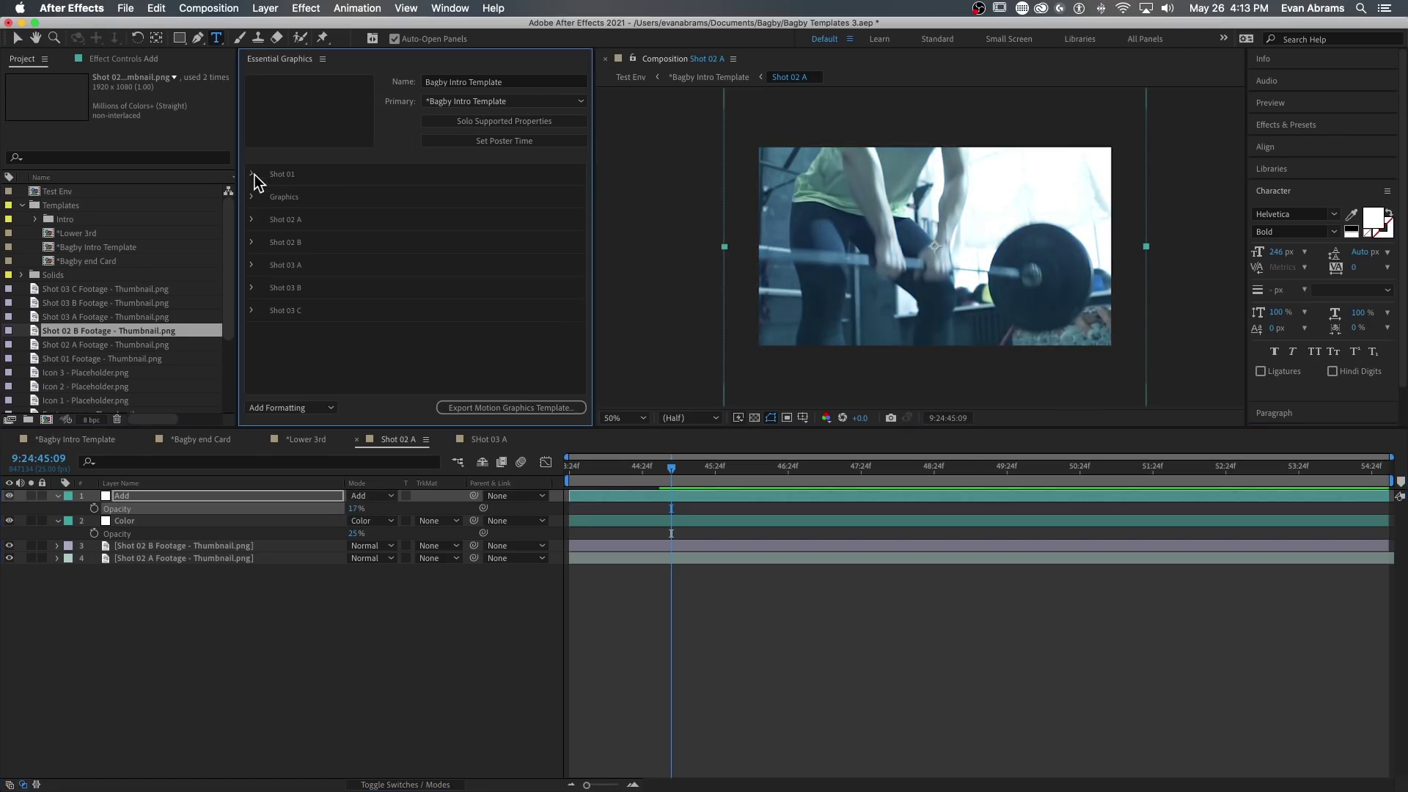
{"action": "mouse_move", "coordinate": [176, 520]}
{"action": "left_mouse_down"}
{"action": "mouse_move", "coordinate": [315, 327]}
{"action": "mouse_move", "coordinate": [311, 286]}
{"action": "mouse_move", "coordinate": [152, 517]}
{"action": "left_mouse_up"}
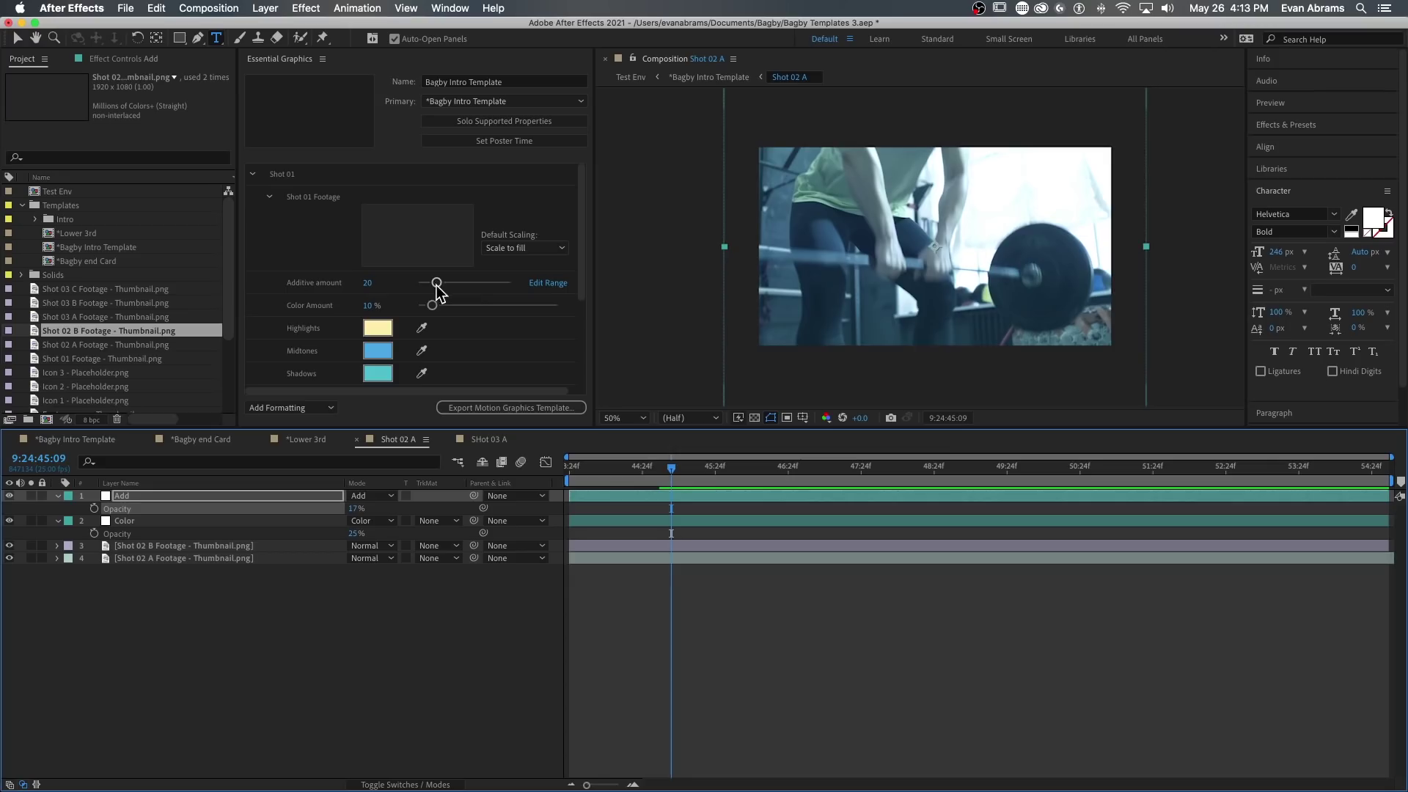
{"action": "key", "text": "Page_Up"}
Preview the Add layer's Gradient Ramp and Tritone effects, then show the Color layer's effects.
{"action": "left_click", "coordinate": [632, 601]}
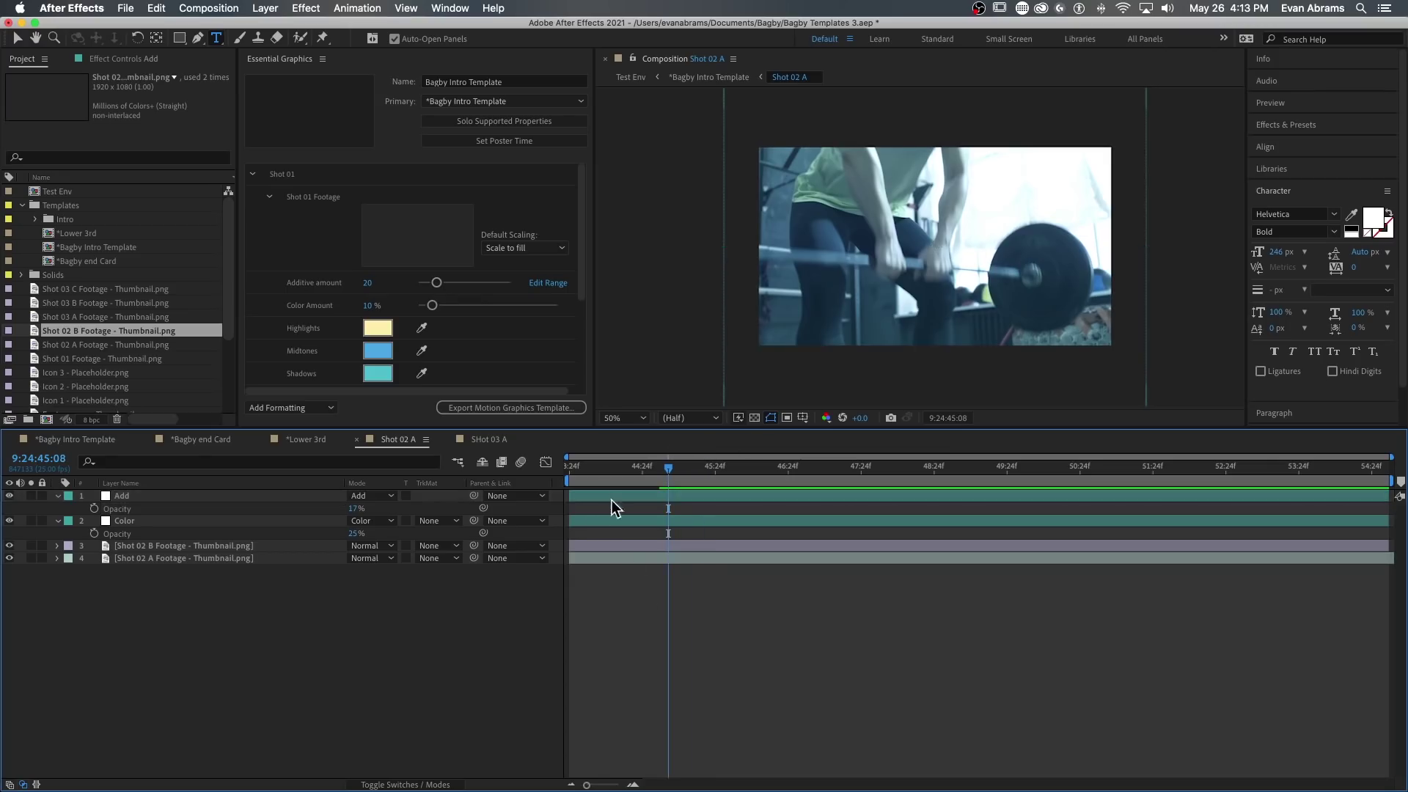
{"action": "left_click", "coordinate": [615, 503]}
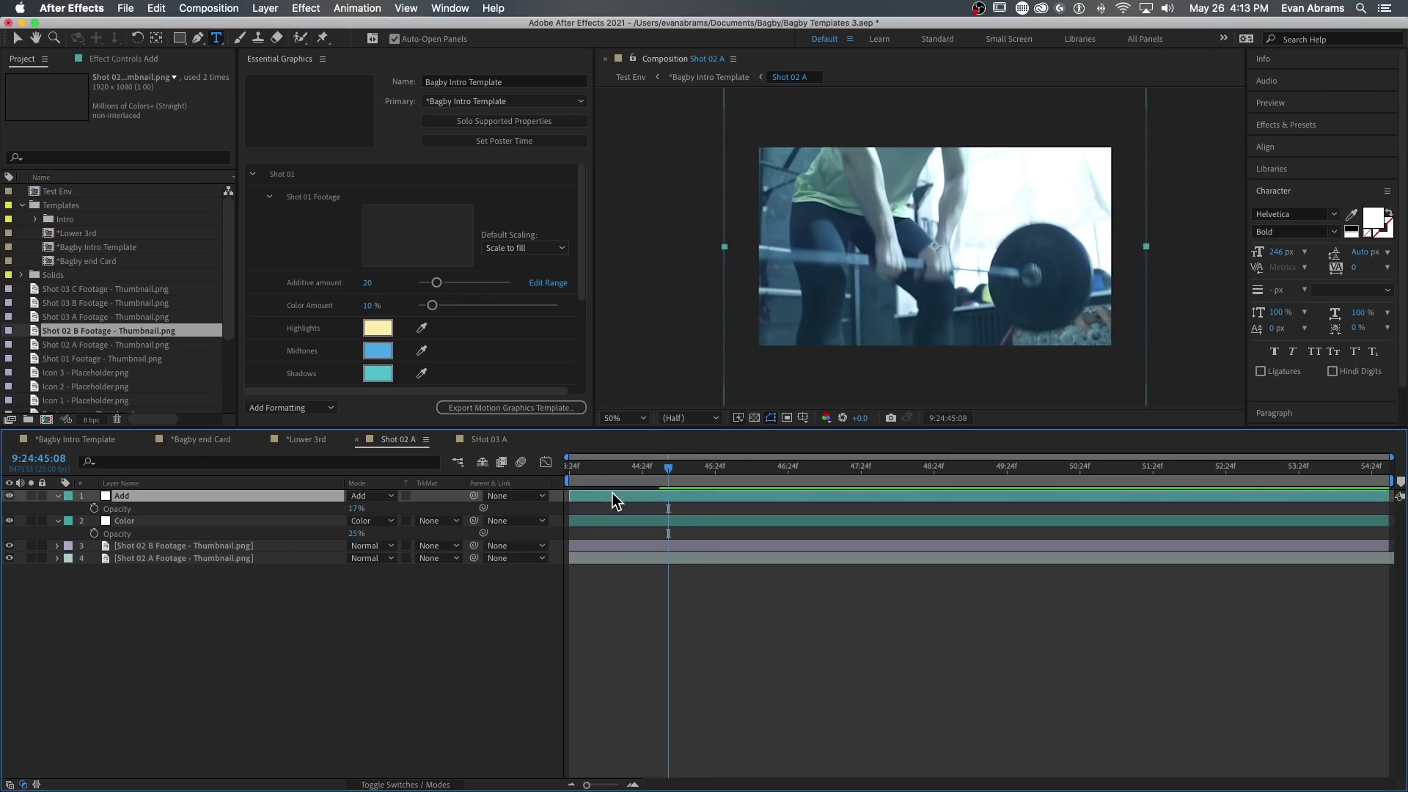
{"action": "left_click", "coordinate": [129, 59]}
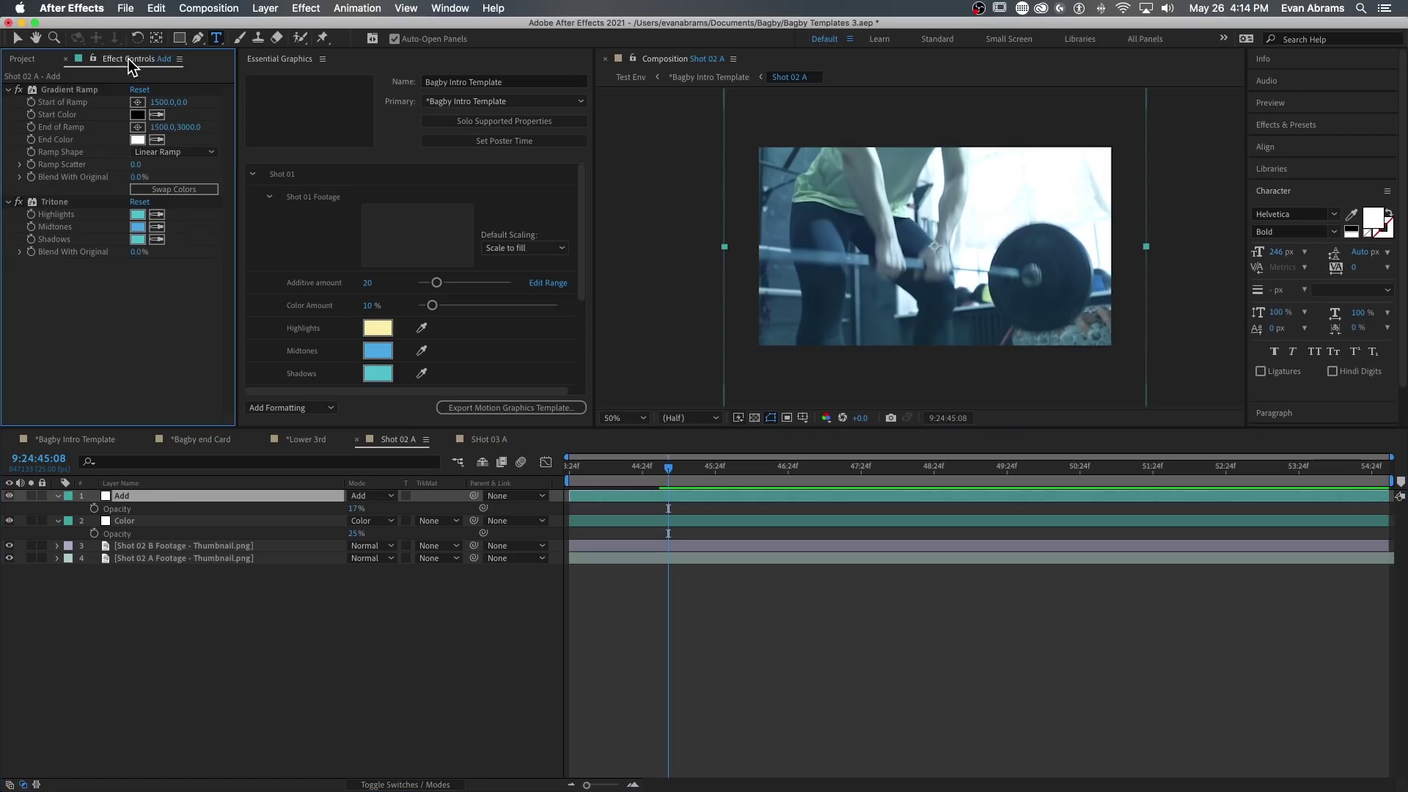
{"action": "left_click", "coordinate": [54, 91]}
{"action": "double_click", "coordinate": [142, 496]}
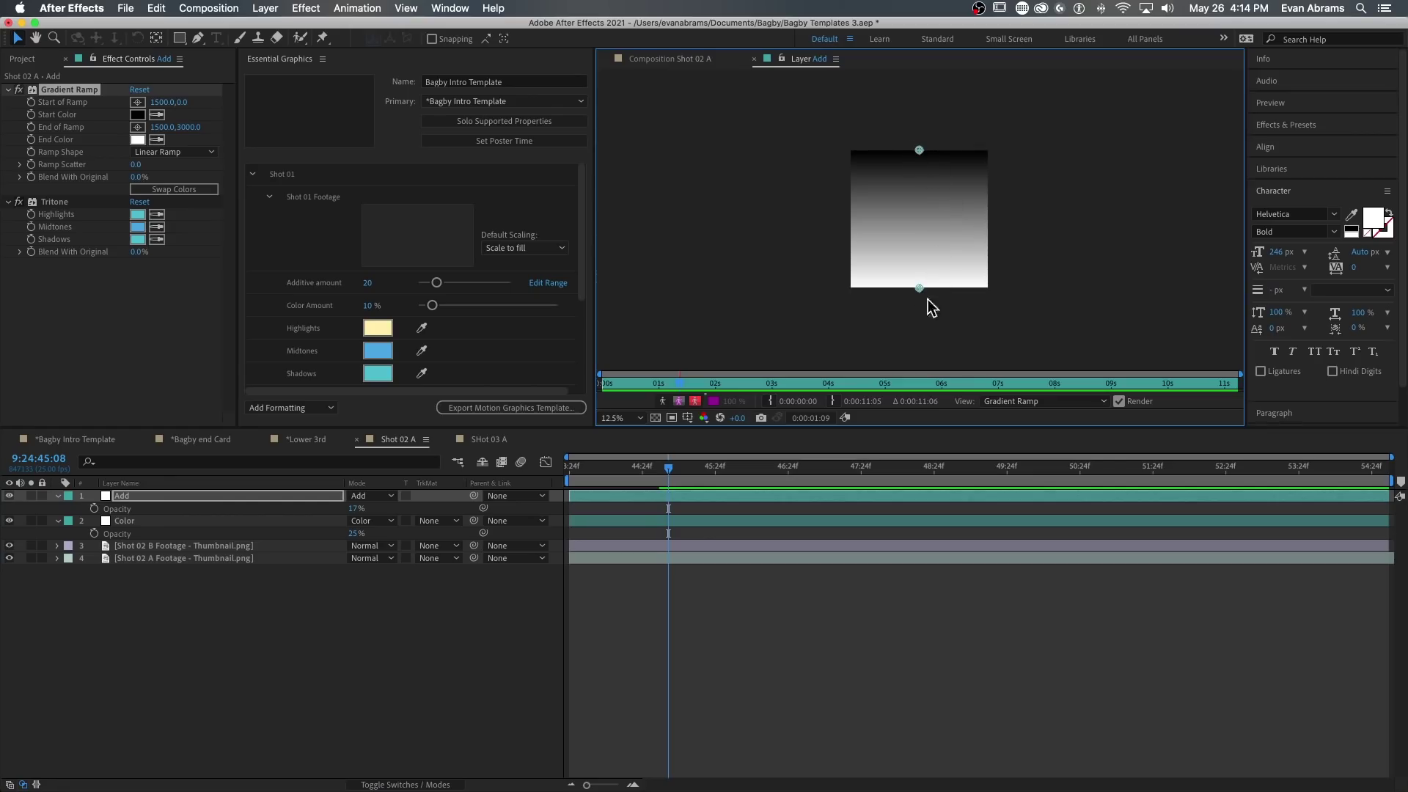
{"action": "left_click", "coordinate": [991, 402]}
{"action": "left_click", "coordinate": [1032, 499]}
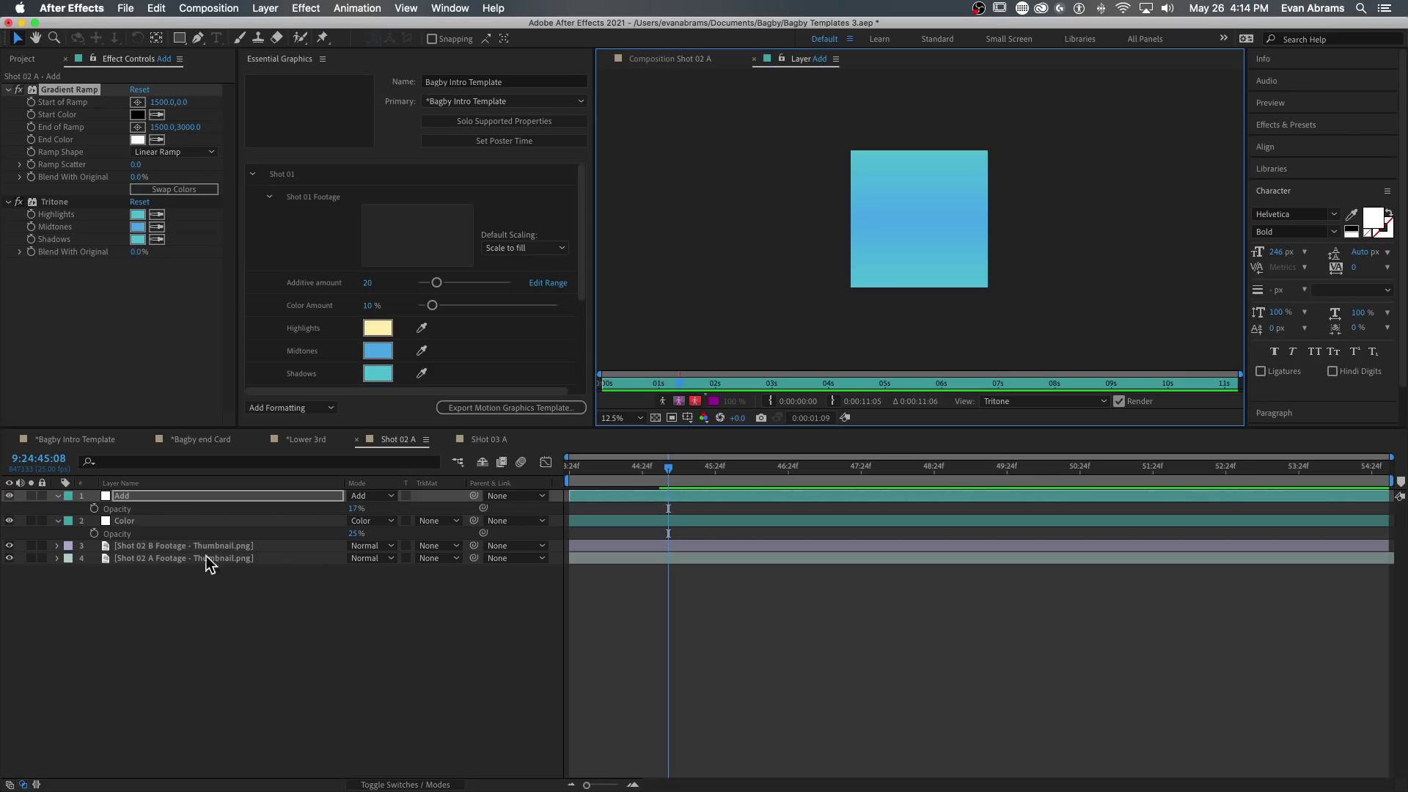
{"action": "left_click", "coordinate": [165, 519]}
{"action": "left_click", "coordinate": [150, 495], "text": "shift"}
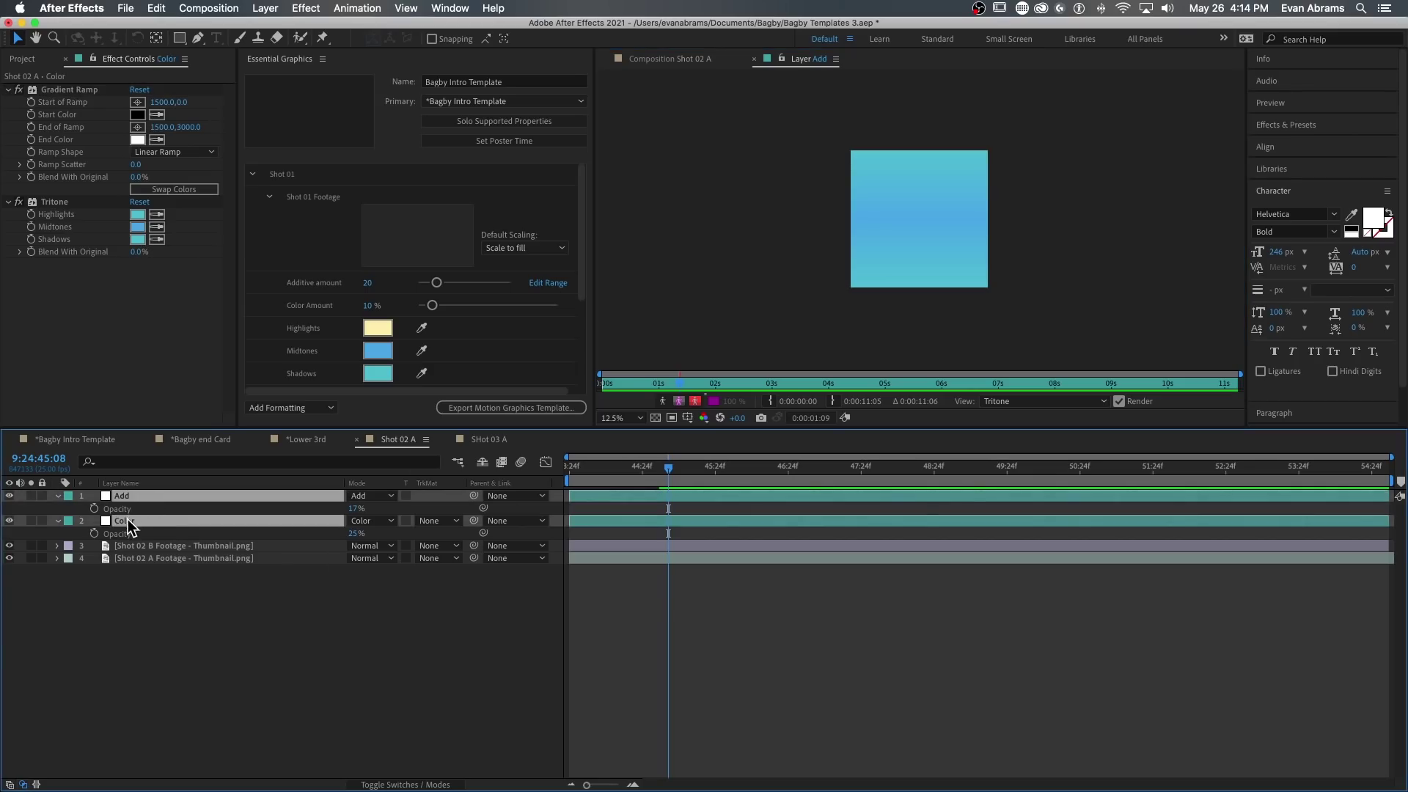
Pick-whip Add's Tritone Highlights and Midtones to the Color layer's Tritone Highlights and Midtones.
{"action": "key", "text": "e"}
{"action": "key", "text": "e"}
{"action": "left_click", "coordinate": [638, 721]}
{"action": "left_click", "coordinate": [55, 647]}
{"action": "key", "text": "u"}
{"action": "key", "text": "u"}
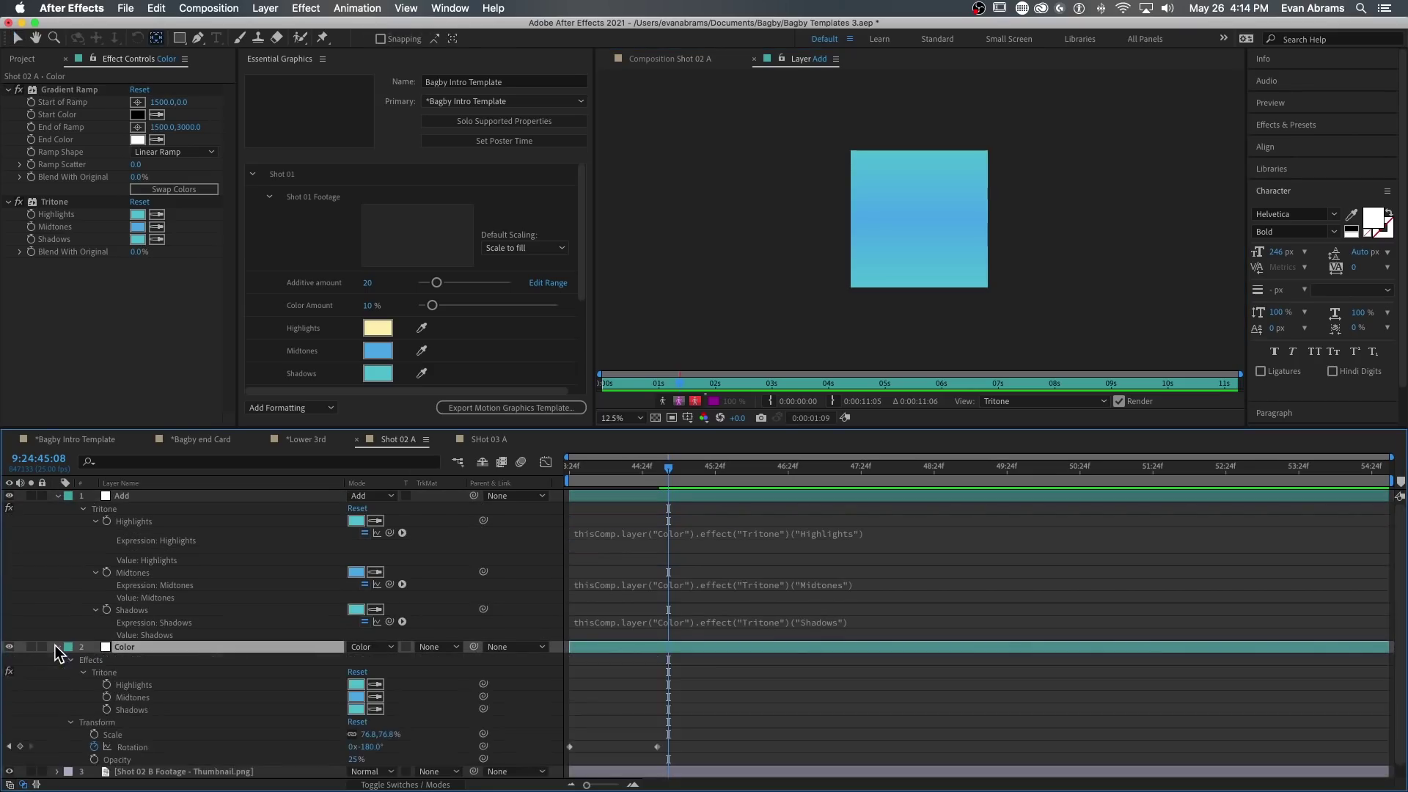
{"action": "left_click_drag", "start_coordinate": [484, 521], "coordinate": [356, 684]}
{"action": "left_click_drag", "start_coordinate": [483, 571], "coordinate": [299, 698]}
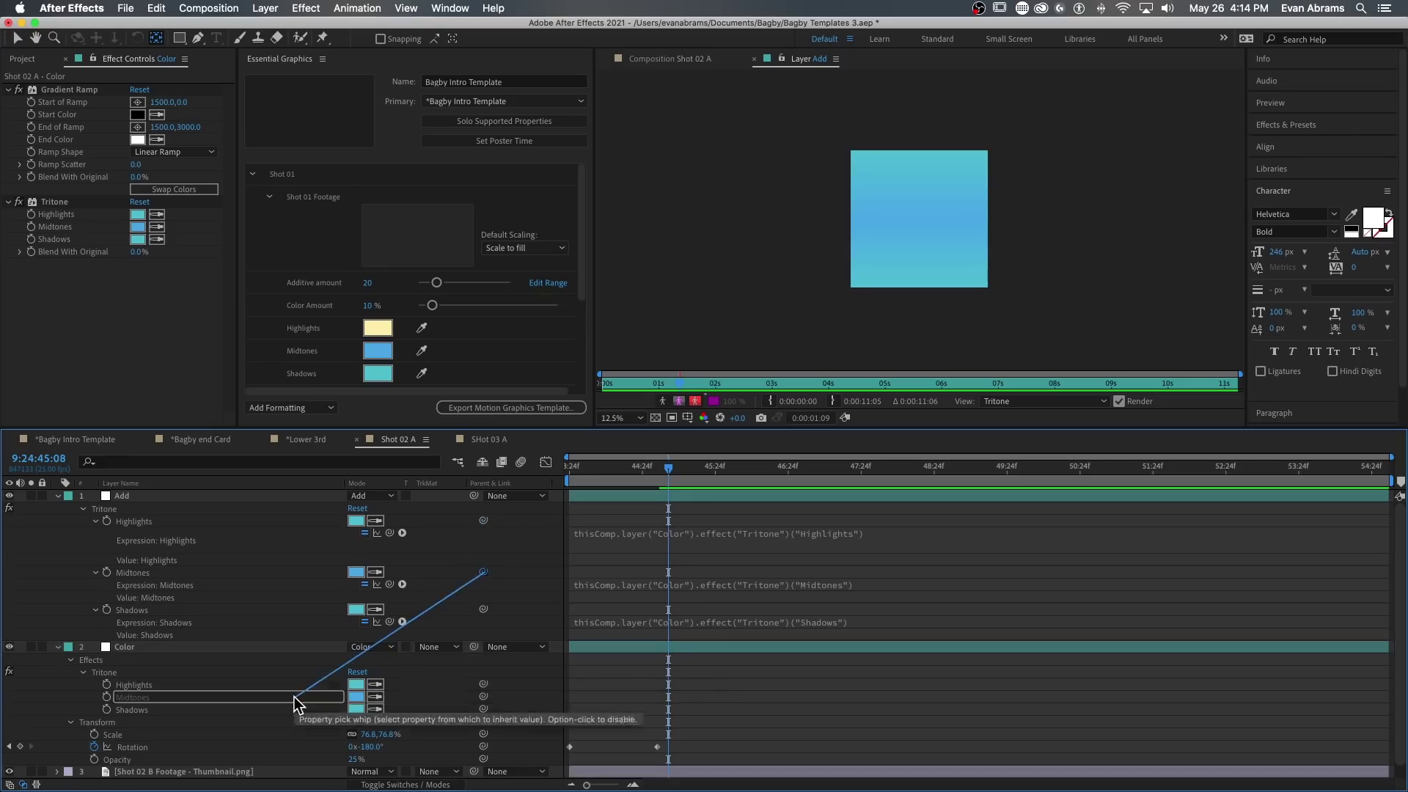
{"action": "left_click", "coordinate": [158, 720]}
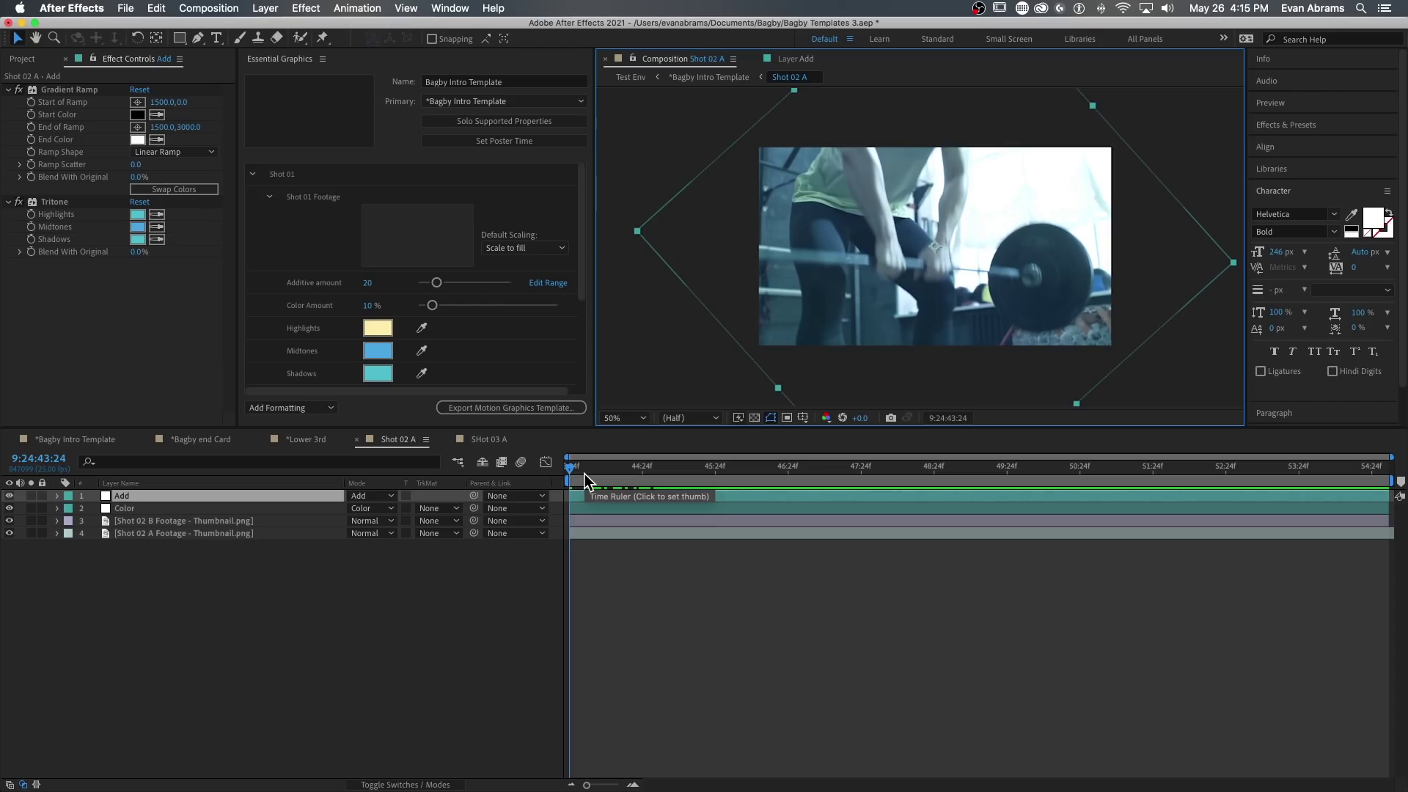
{"action": "left_click_drag", "start_coordinate": [584, 473], "coordinate": [525, 492]}
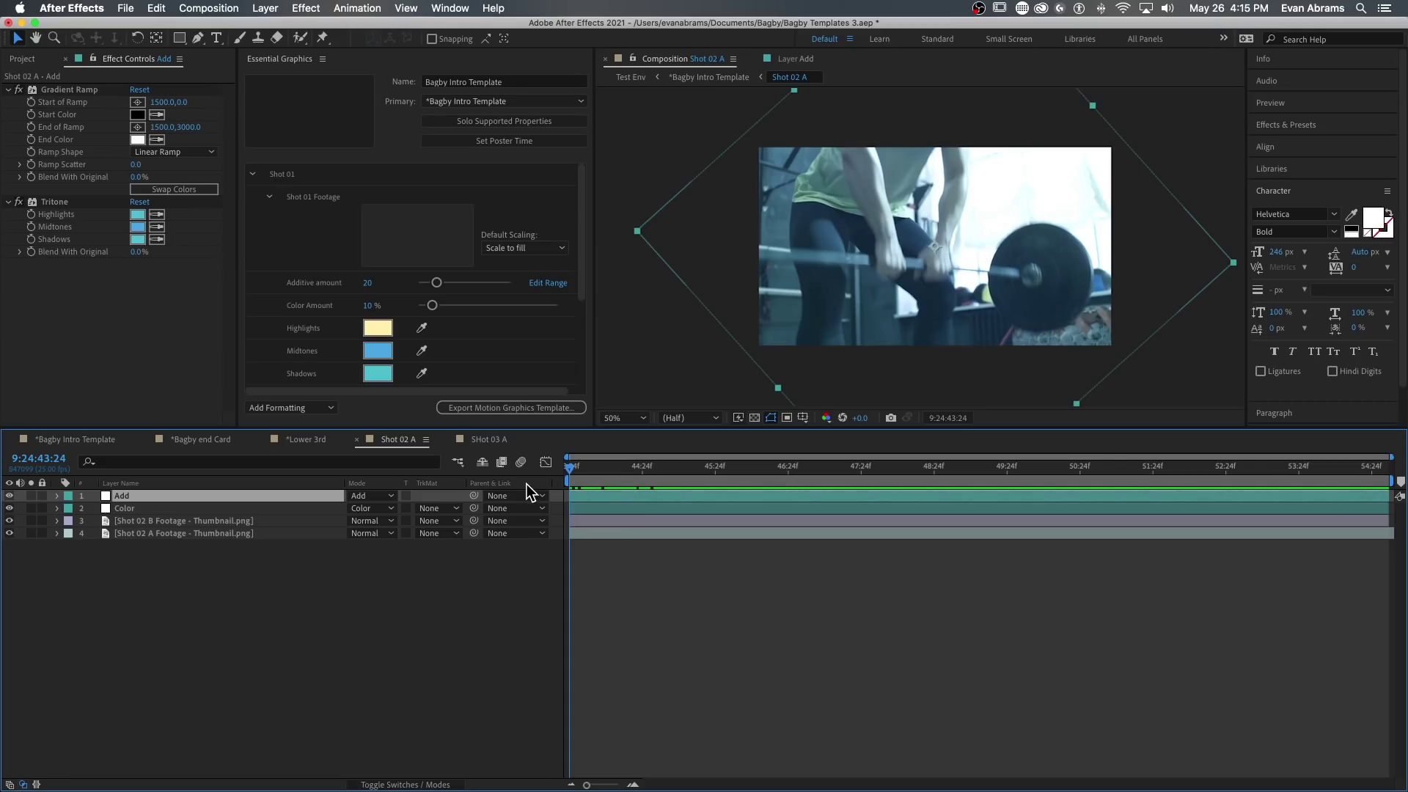
Switch to the Bagby Intro Template and play the preview from the start and from about six seconds.
{"action": "left_click", "coordinate": [111, 439]}
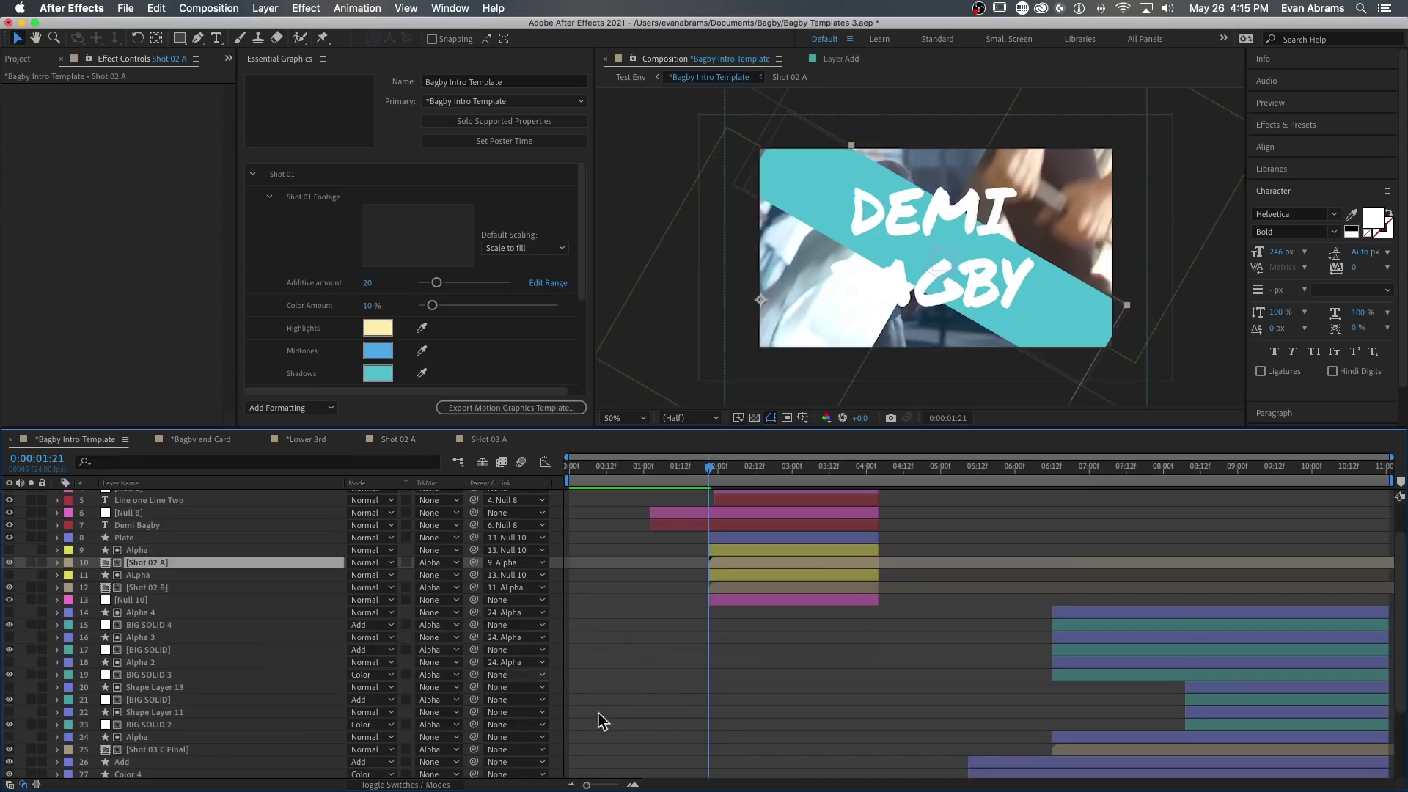
{"action": "left_click", "coordinate": [602, 722]}
{"action": "scroll", "coordinate": [656, 601], "scroll_direction": "down", "scroll_amount": 3}
{"action": "key", "text": "Home"}
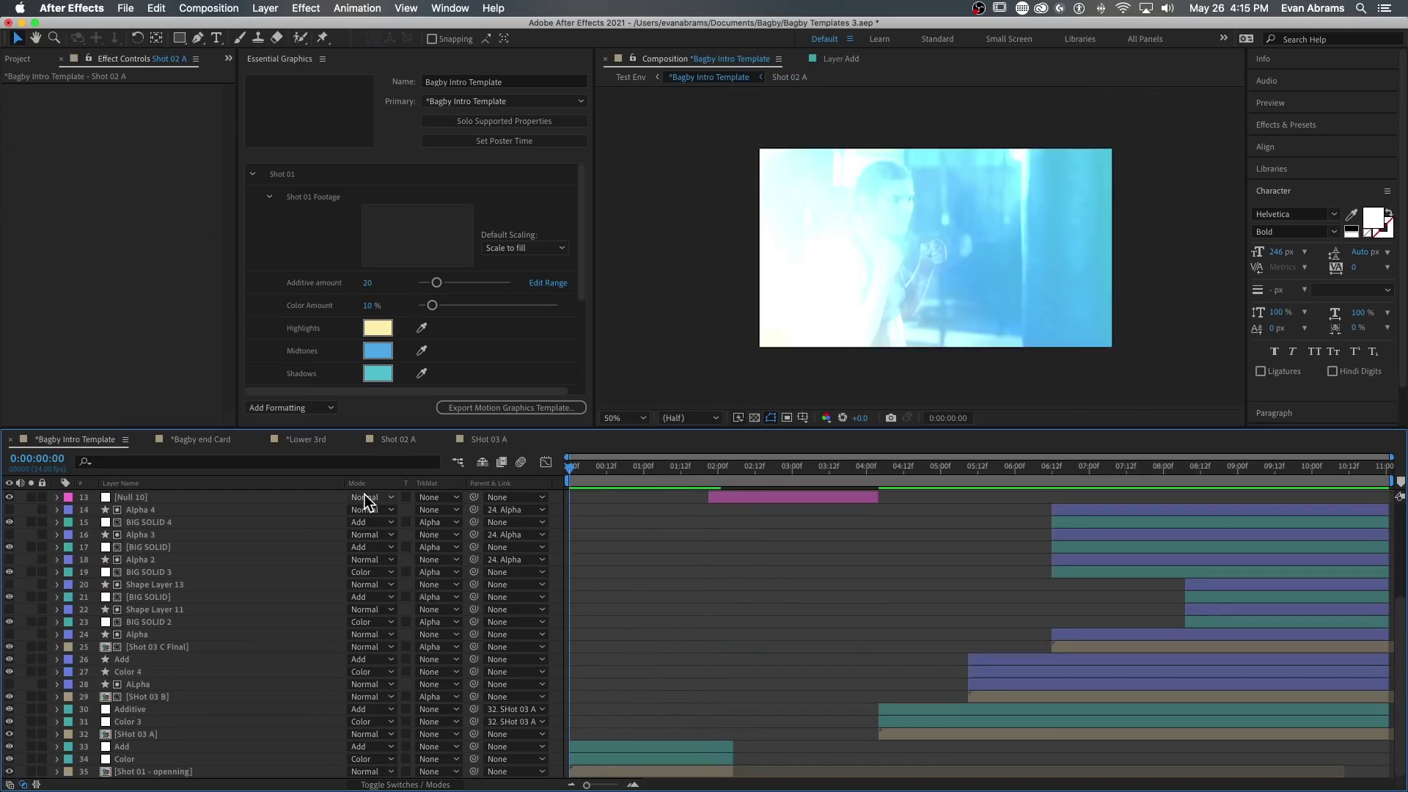
{"action": "key", "text": "space"}
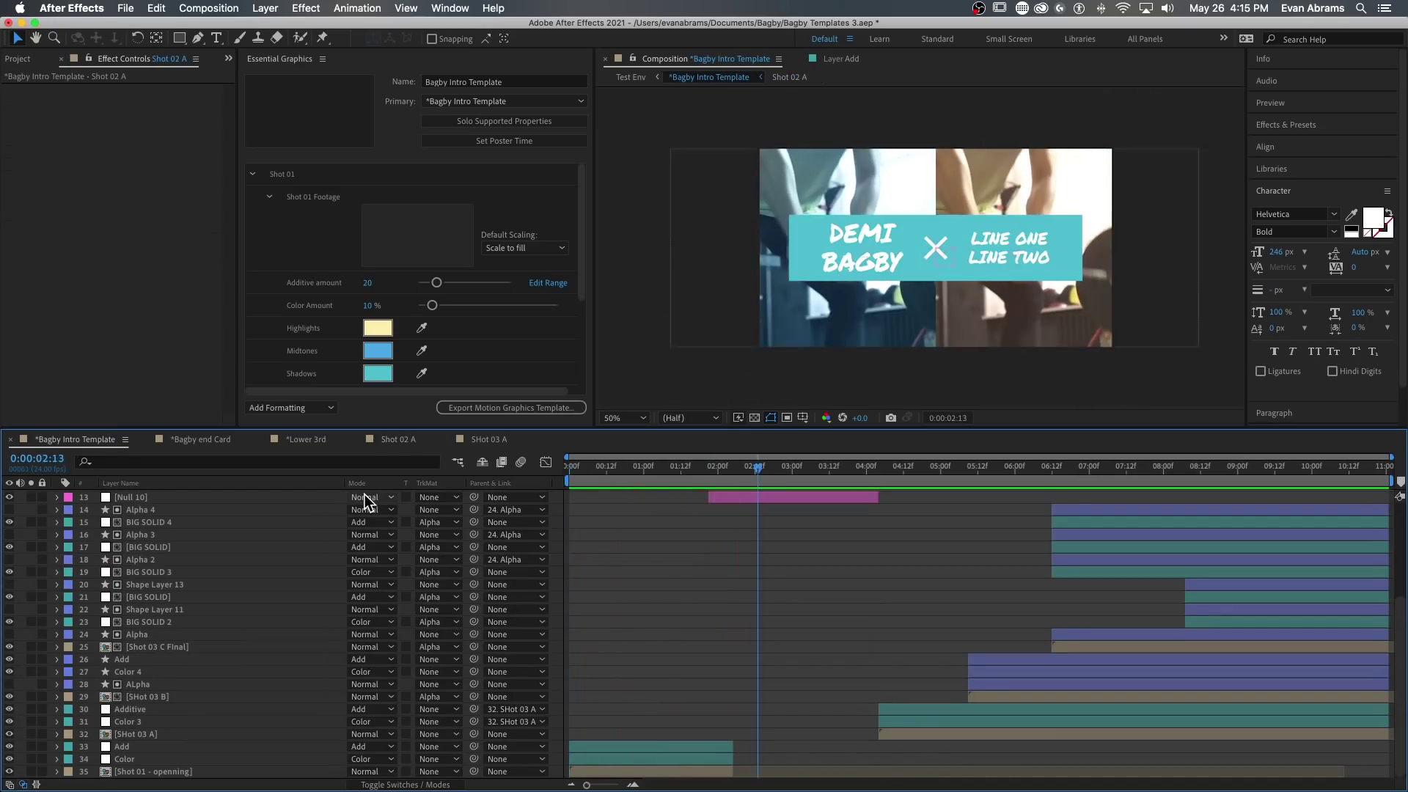
{"action": "left_click_drag", "start_coordinate": [763, 468], "coordinate": [1036, 474]}
{"action": "key", "text": "space"}
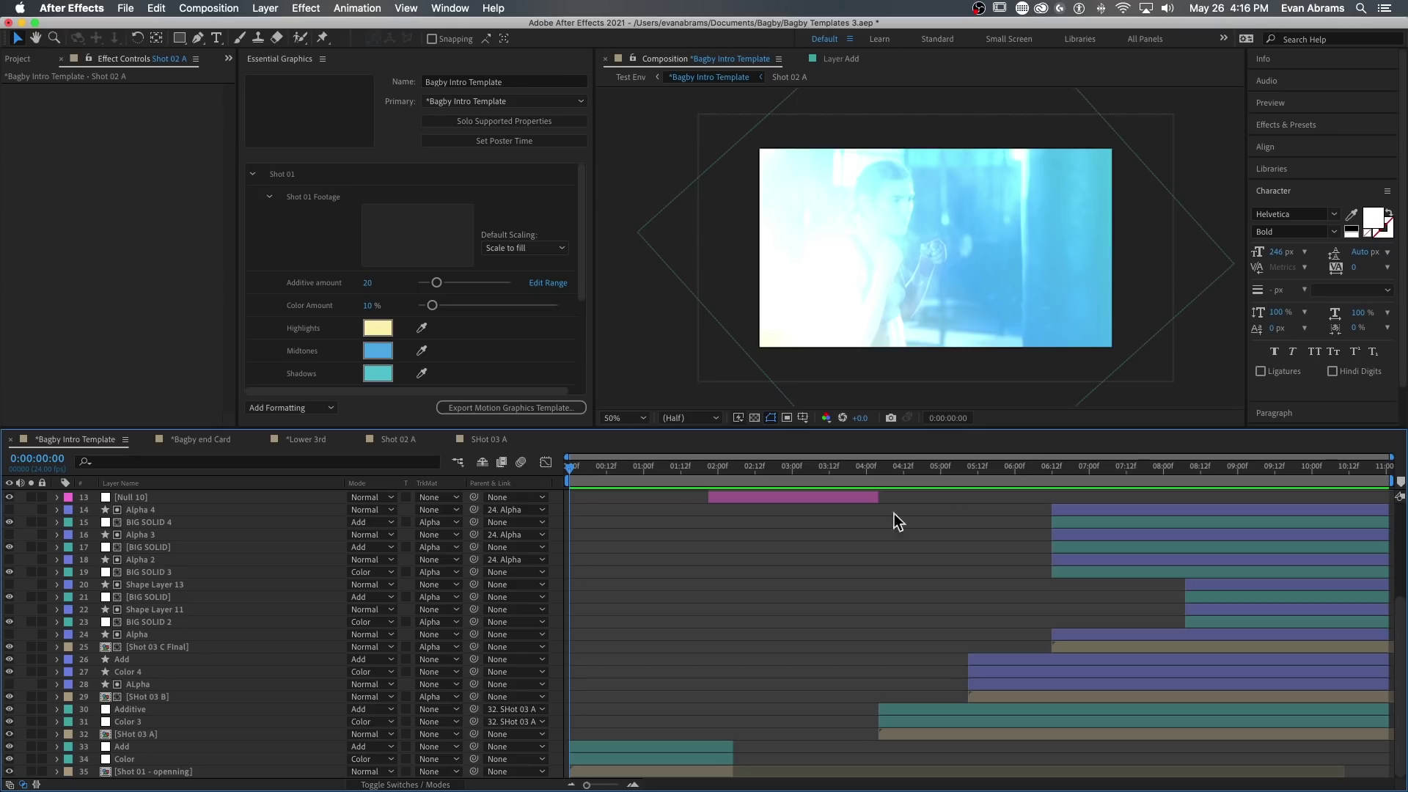
Scrub to the frame where the DEMI BAGBY title appears.
{"action": "left_click_drag", "start_coordinate": [588, 473], "coordinate": [673, 474]}
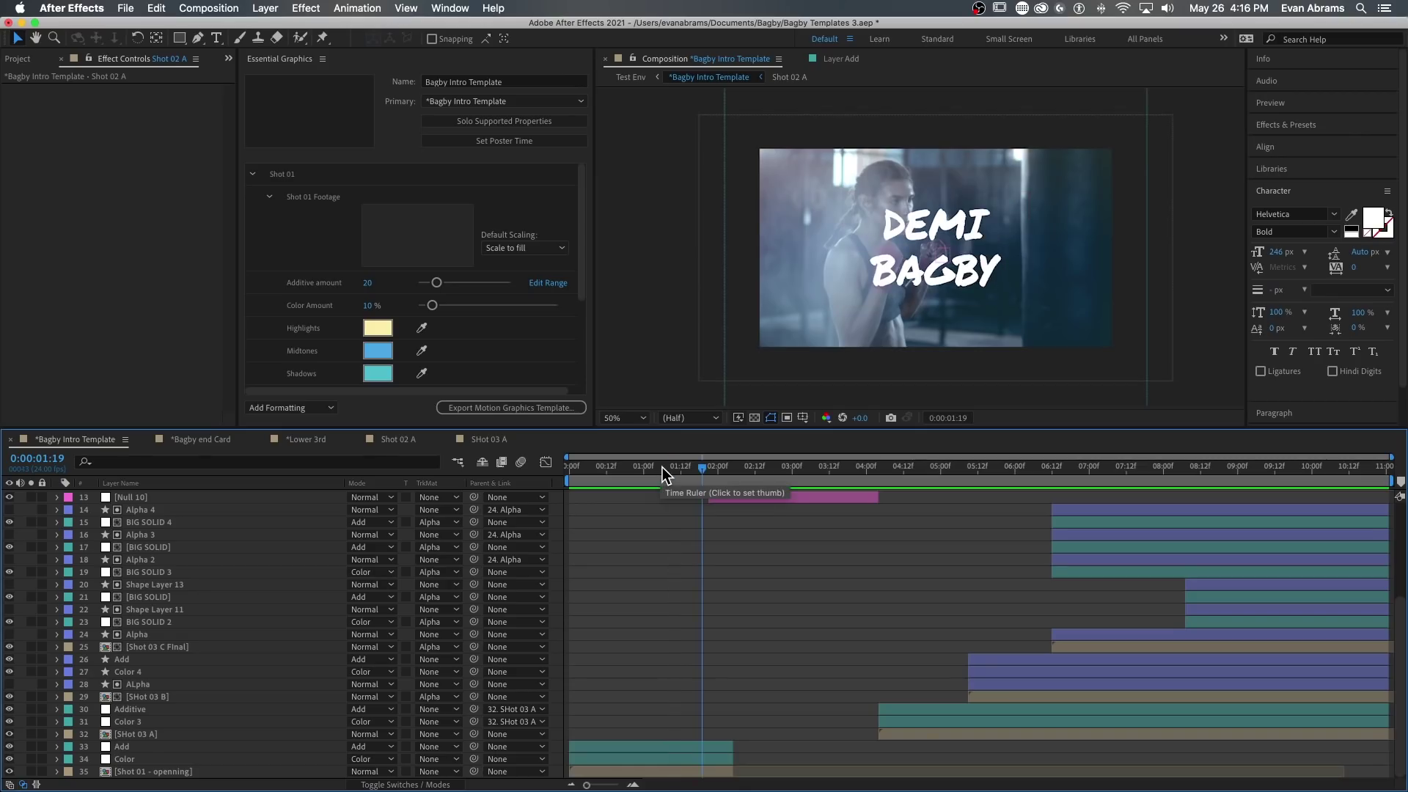
{"action": "left_click", "coordinate": [627, 469]}
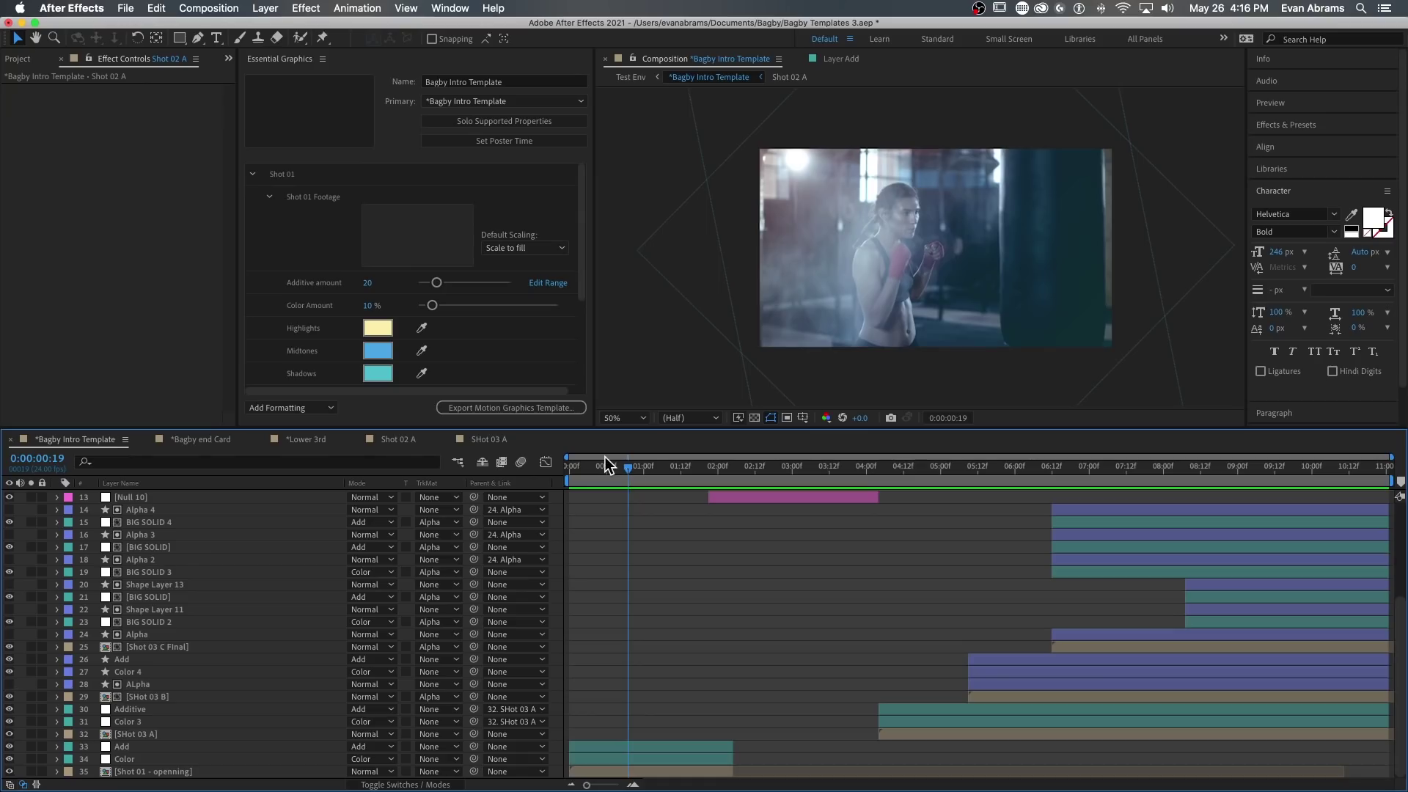
{"action": "left_click_drag", "start_coordinate": [604, 470], "coordinate": [666, 469]}
{"action": "scroll", "coordinate": [663, 553], "scroll_direction": "up", "scroll_amount": 5}
Reveal Null 8's keyframed Slider and Scale and play the zoomed-in title animation.
{"action": "left_click", "coordinate": [663, 547]}
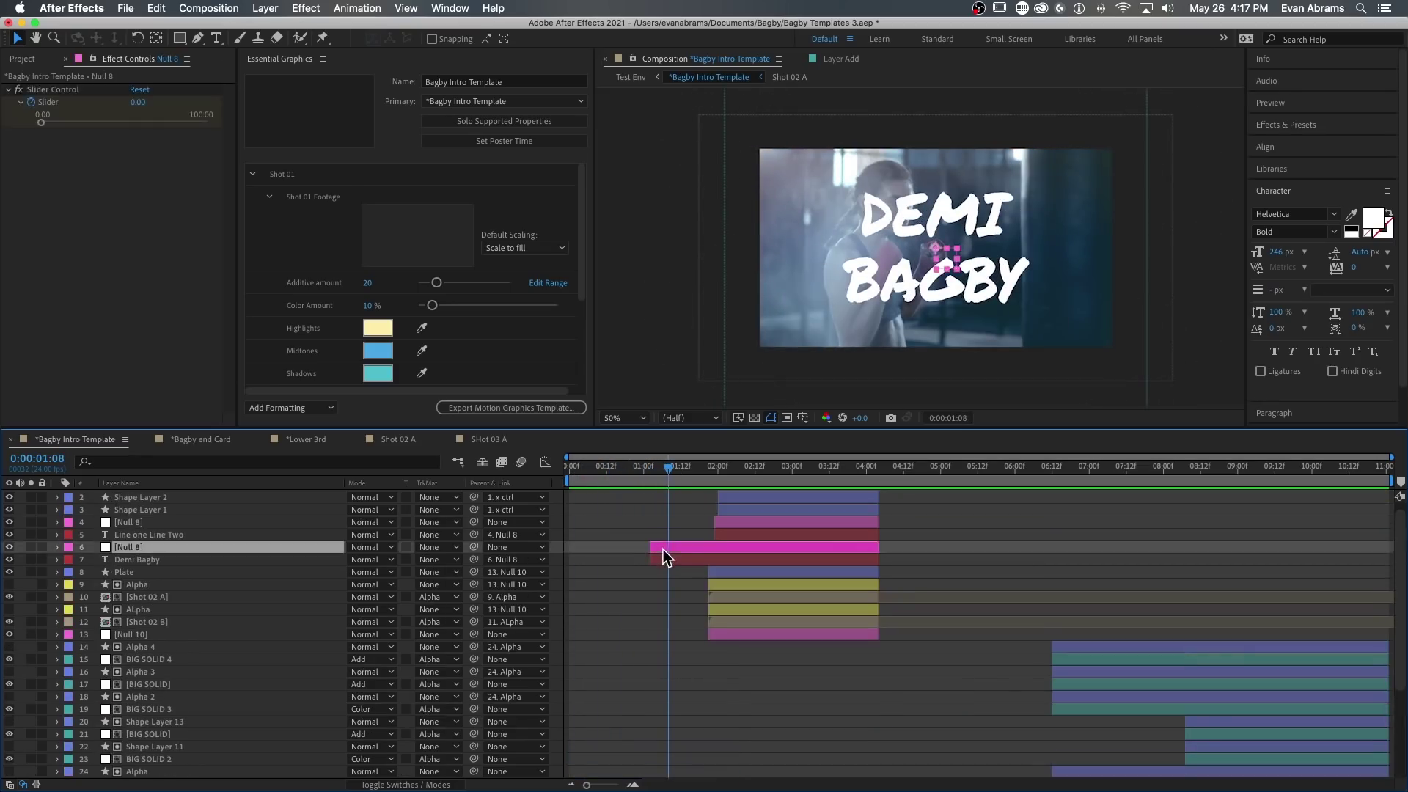
{"action": "key", "text": "u"}
{"action": "scroll", "coordinate": [665, 569], "scroll_direction": "up", "scroll_amount": 3}
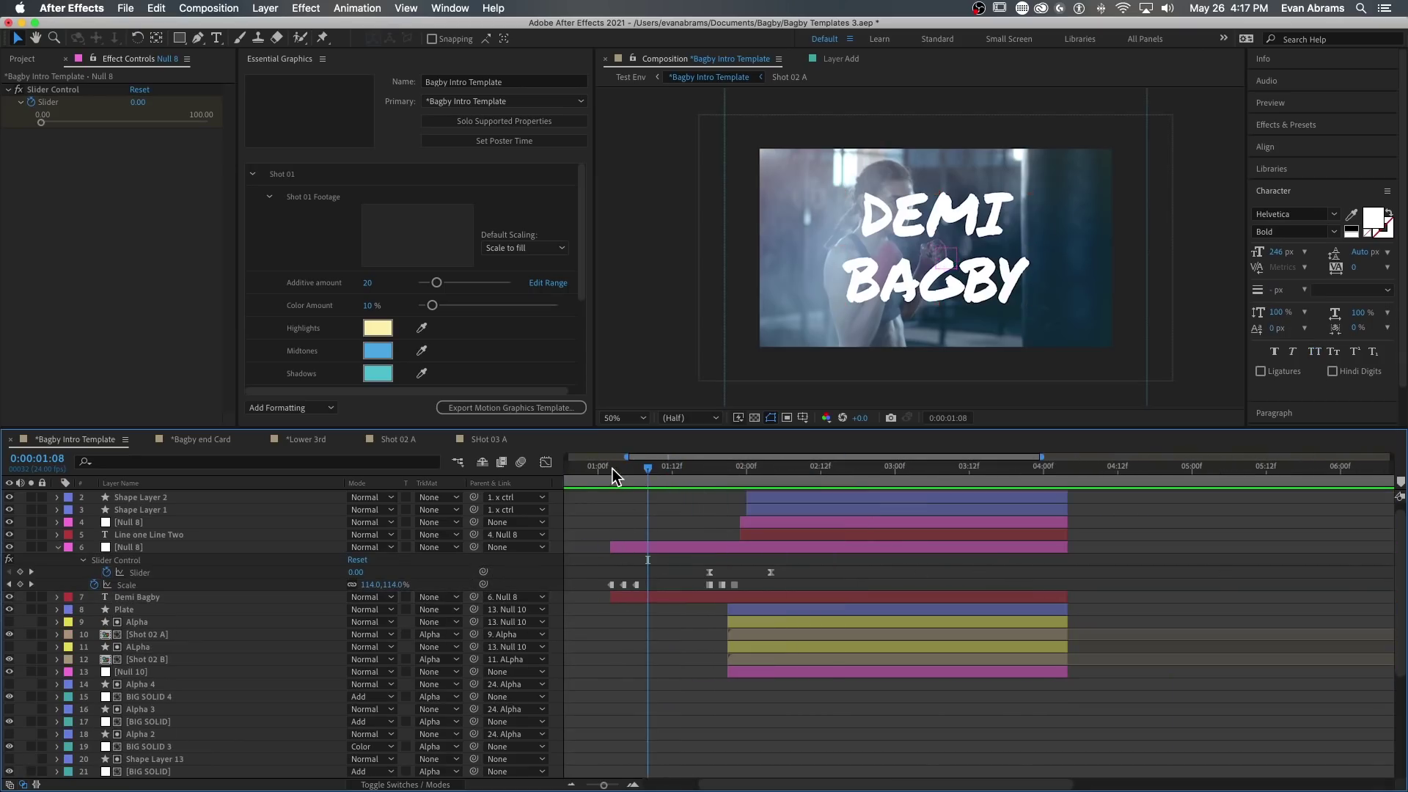
{"action": "left_click_drag", "start_coordinate": [613, 469], "coordinate": [621, 477]}
{"action": "key", "text": "space"}
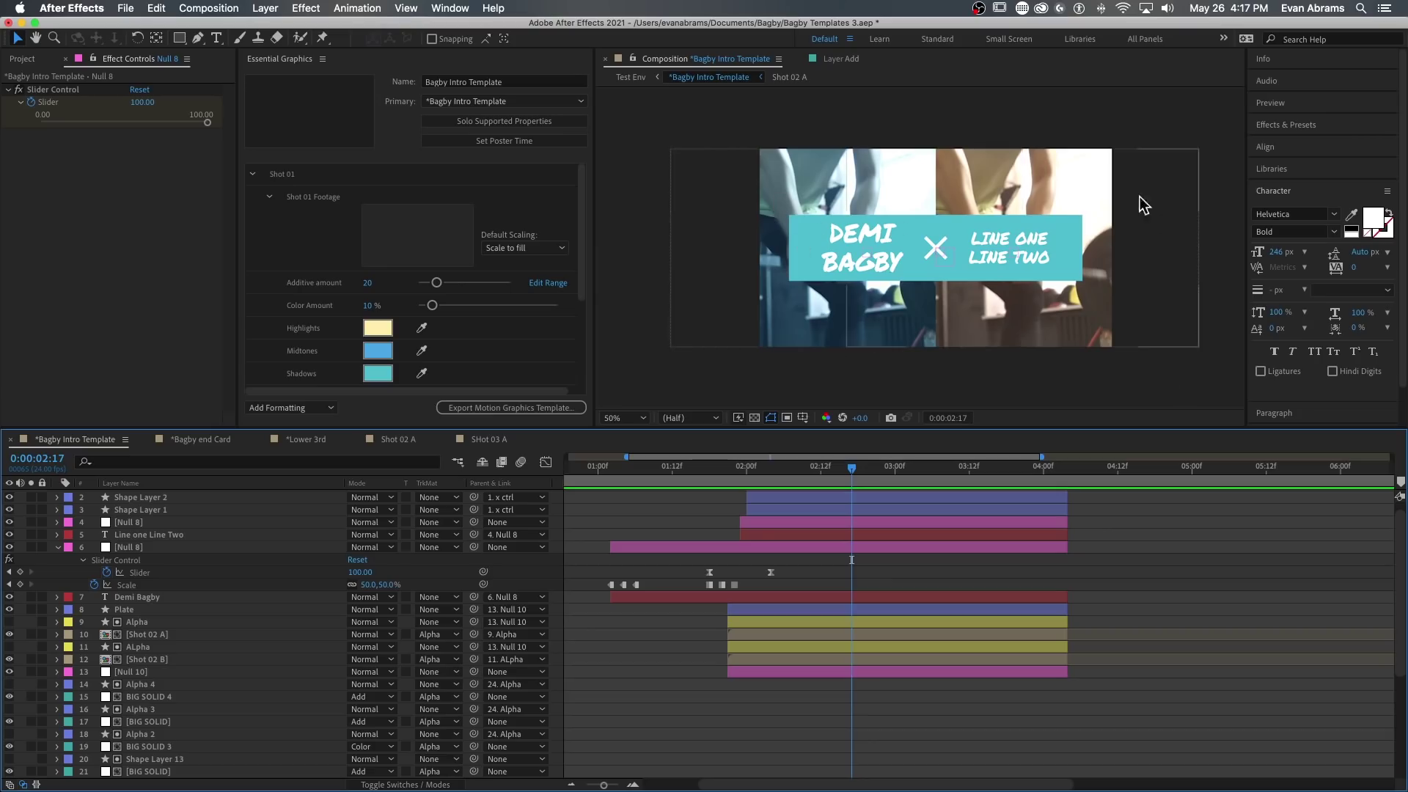
Step to frame 2:12 and view the title card at 100%.
{"action": "mouse_move", "coordinate": [813, 474]}
{"action": "left_mouse_down"}
{"action": "mouse_move", "coordinate": [782, 481]}
{"action": "mouse_move", "coordinate": [832, 471]}
{"action": "left_mouse_up"}
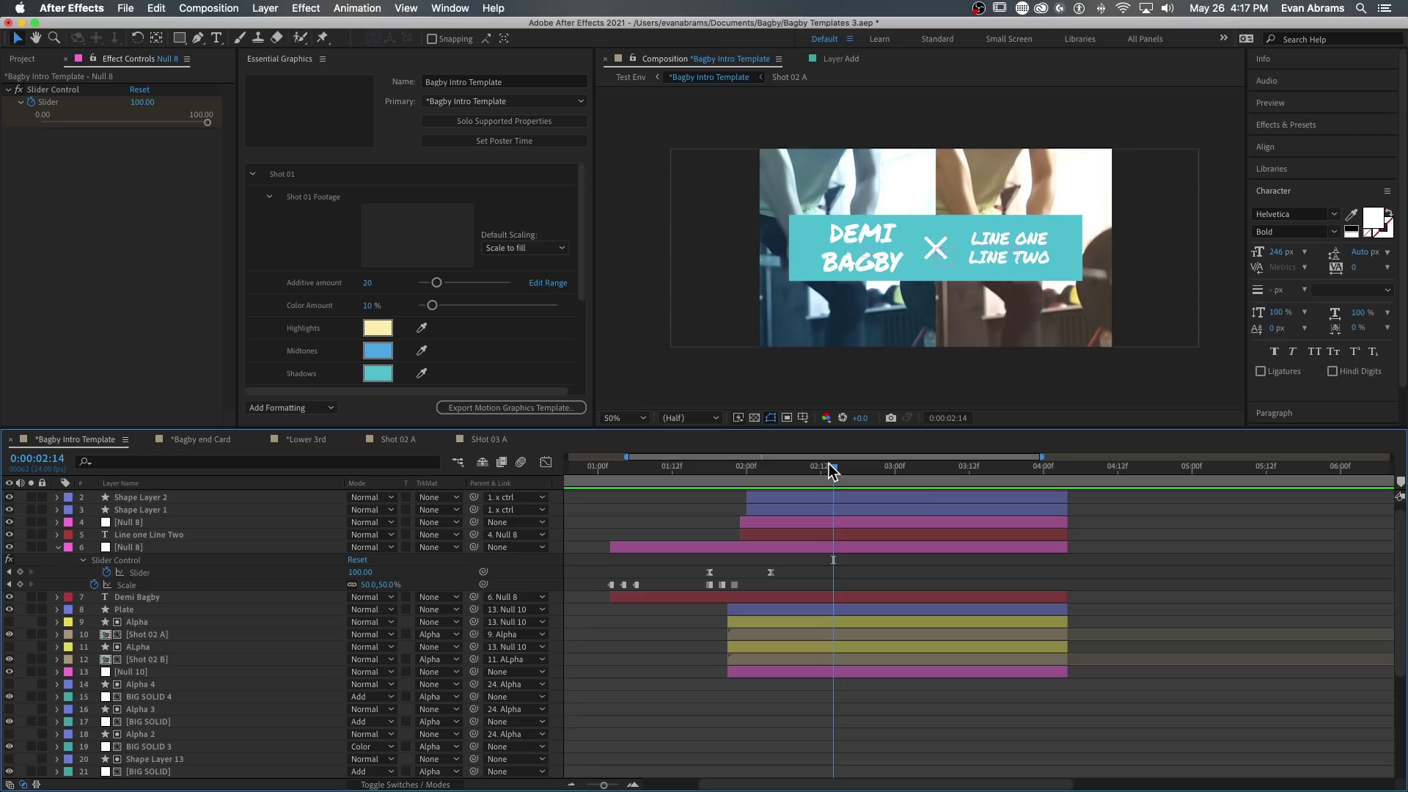
{"action": "key", "text": "Page_Up"}
{"action": "key", "text": "Page_Up"}
{"action": "scroll", "coordinate": [949, 264], "scroll_direction": "up", "scroll_amount": 1}
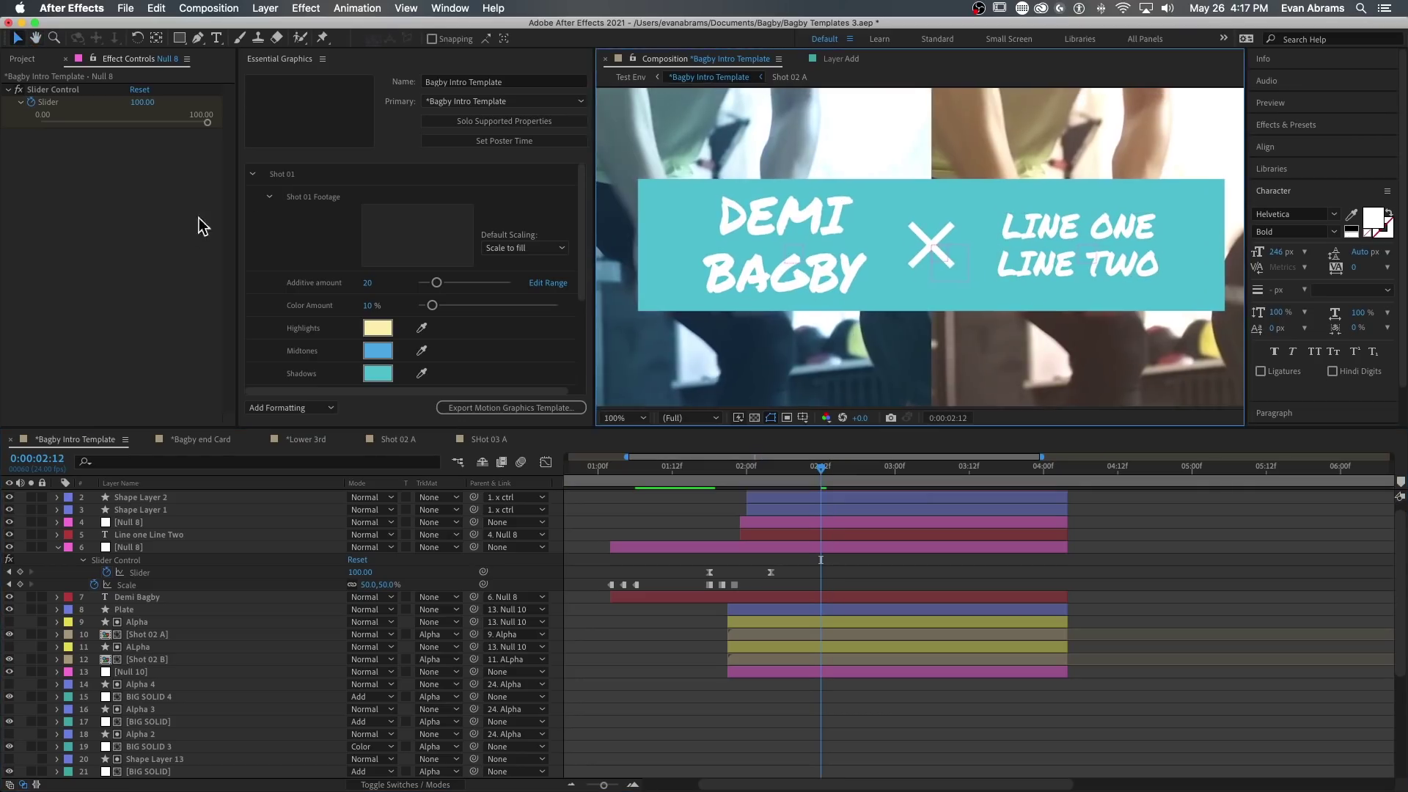
{"action": "scroll", "coordinate": [359, 231], "scroll_direction": "up", "scroll_amount": 5}
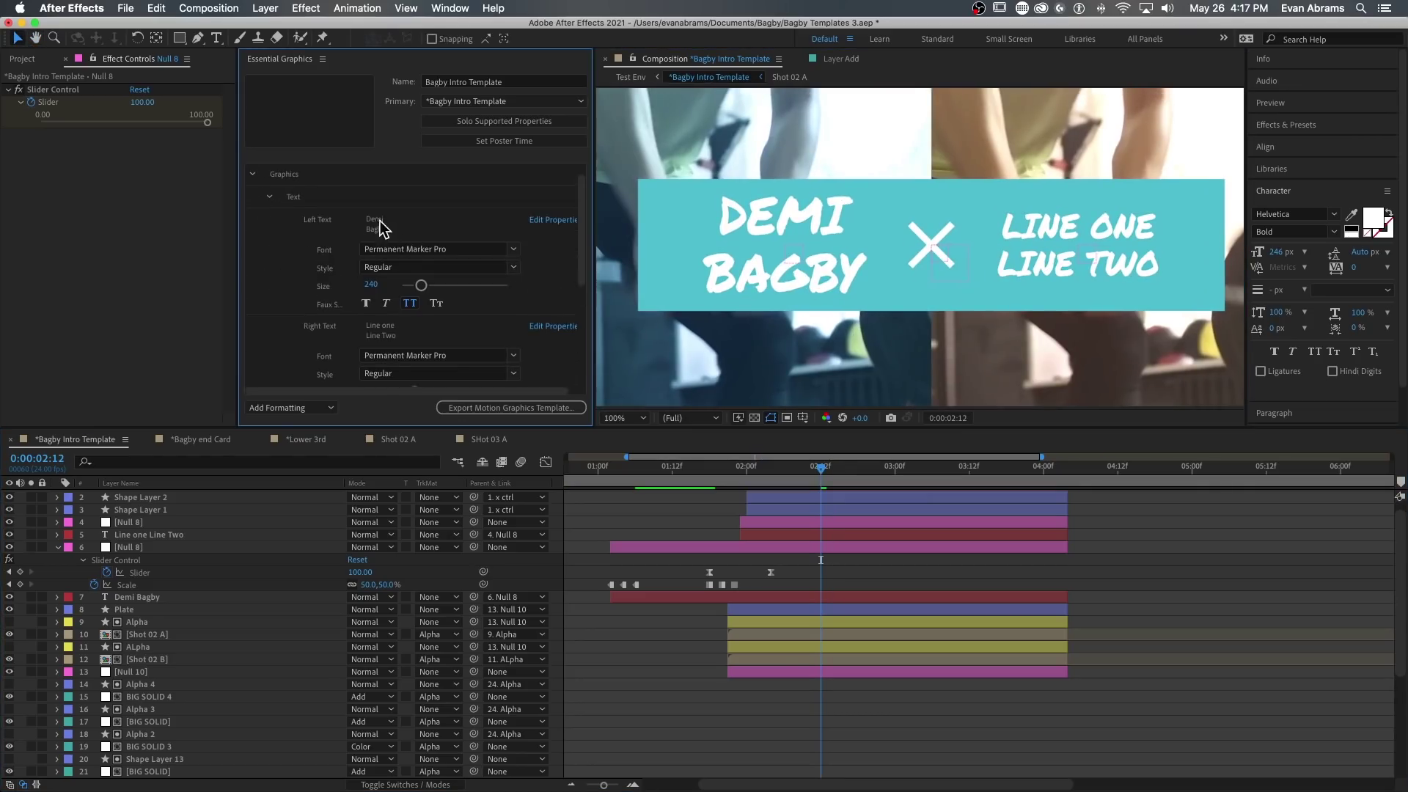
Add a third line, 'Three lines', to the right-hand title text.
{"action": "scroll", "coordinate": [380, 230], "scroll_direction": "down", "scroll_amount": 2}
{"action": "left_click", "coordinate": [410, 268]}
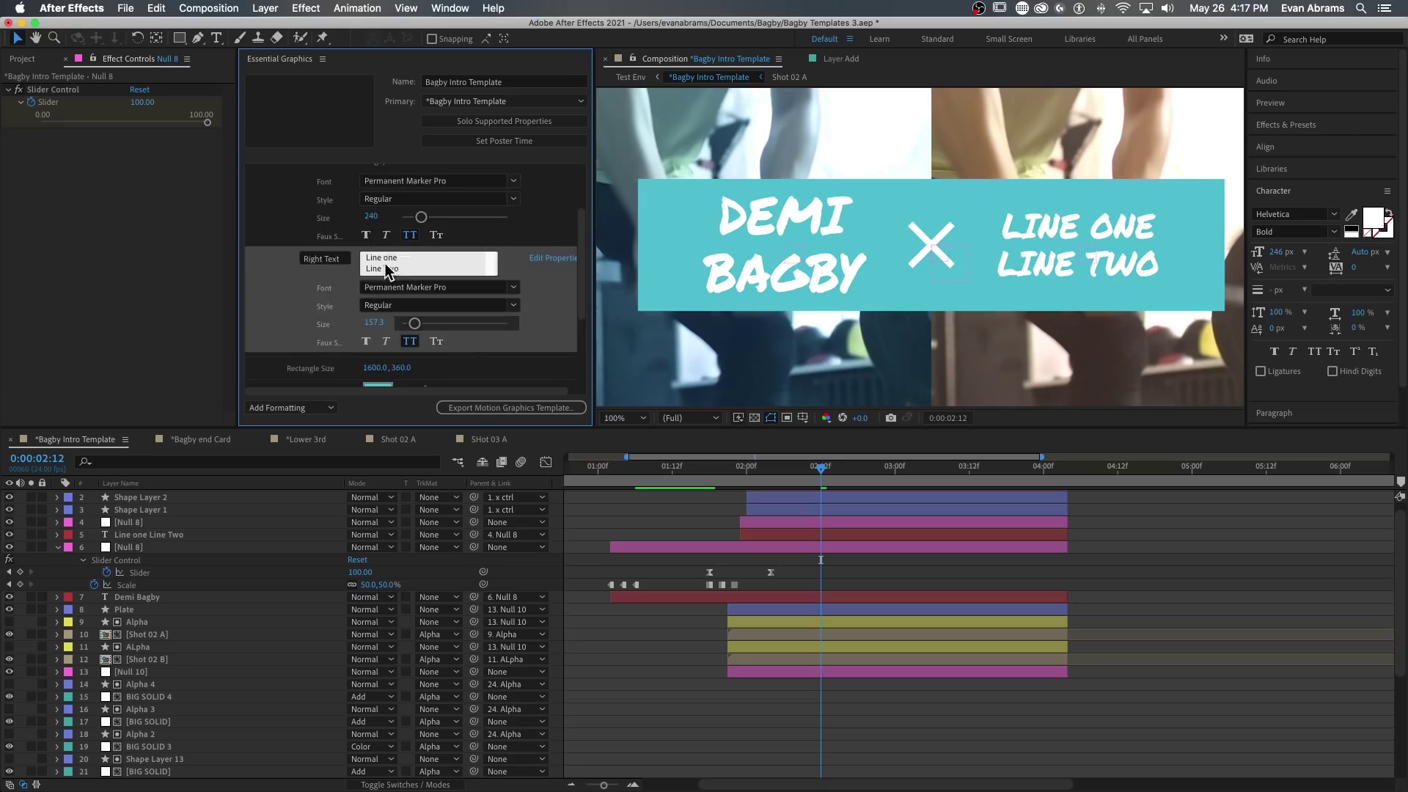
{"action": "key", "text": "Return"}
{"action": "type", "text": "Three lines"}
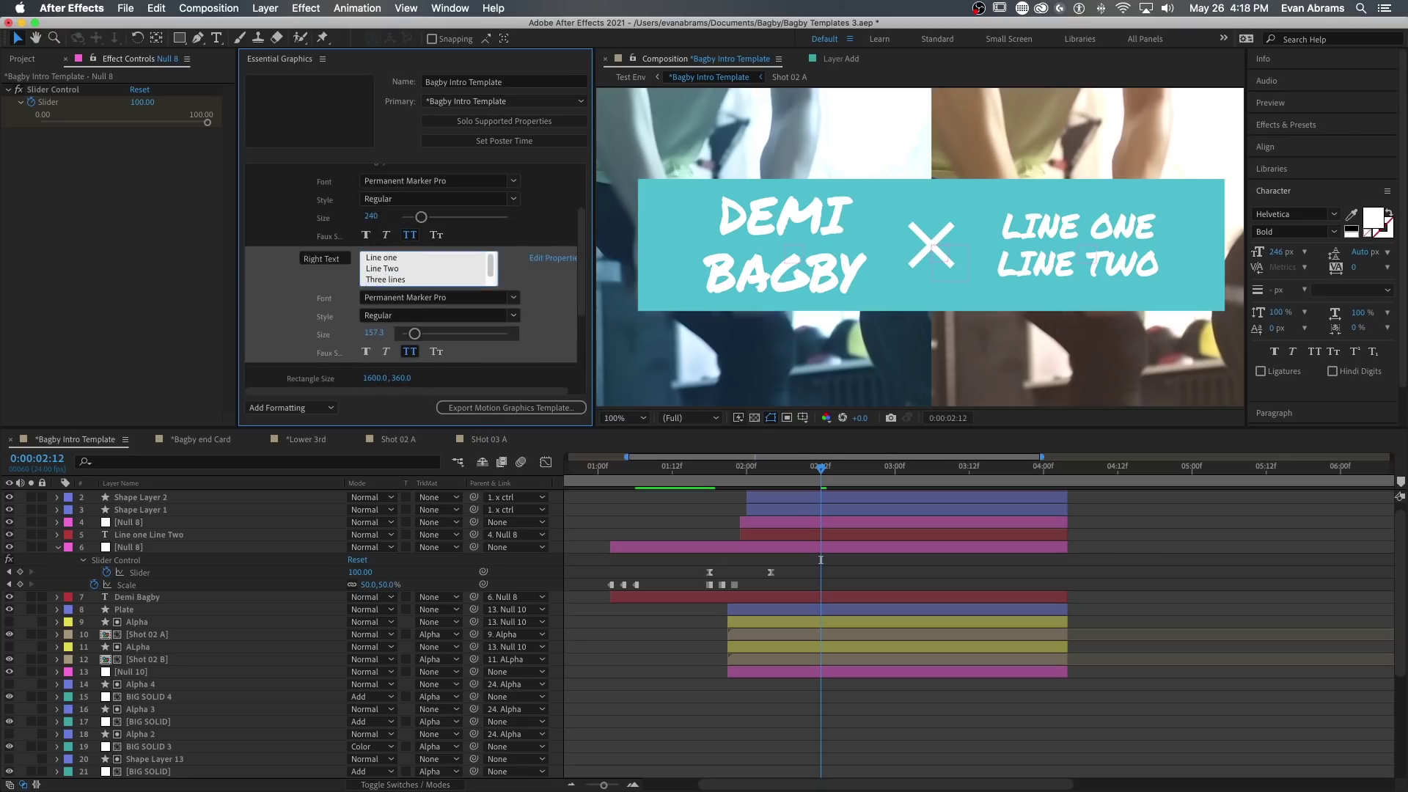
{"action": "left_click", "coordinate": [1090, 245]}
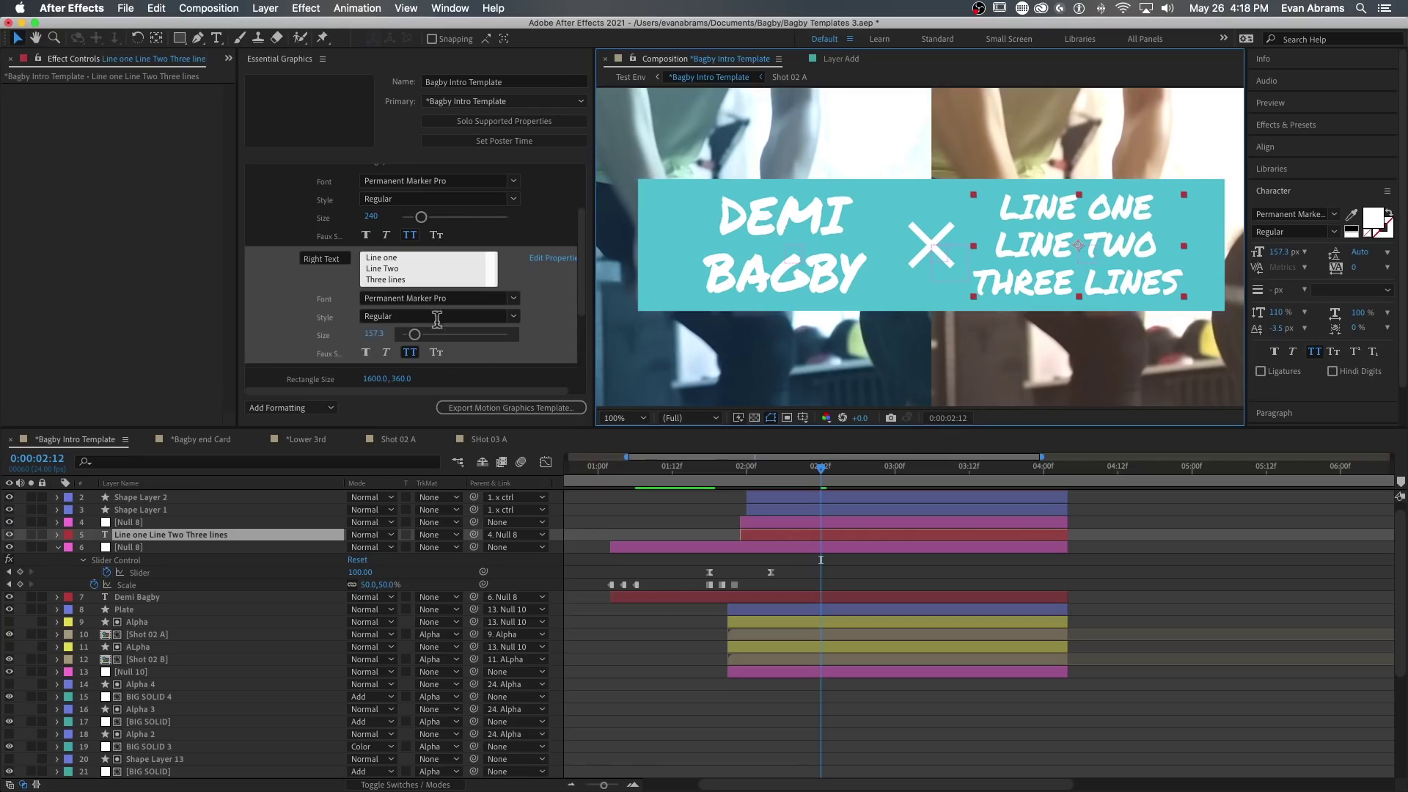
Try a larger right-hand text size, undo it, and bring up its editable font options.
{"action": "left_click_drag", "start_coordinate": [413, 335], "coordinate": [420, 336]}
{"action": "key", "text": "super+z"}
{"action": "left_click", "coordinate": [551, 264]}
{"action": "left_click_drag", "start_coordinate": [622, 323], "coordinate": [588, 303]}
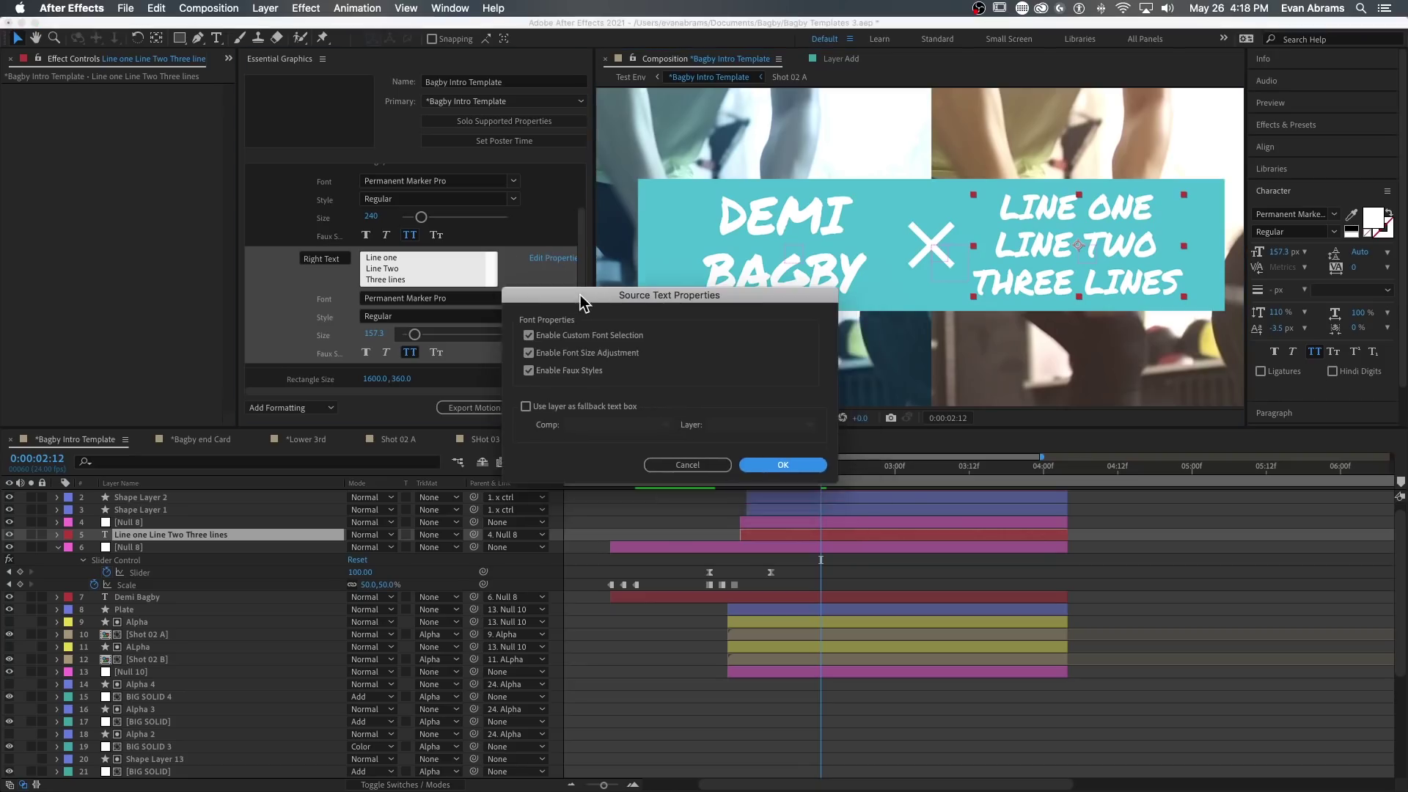
Confirm the source text properties and deselect the right-hand text layer.
{"action": "left_click", "coordinate": [765, 470]}
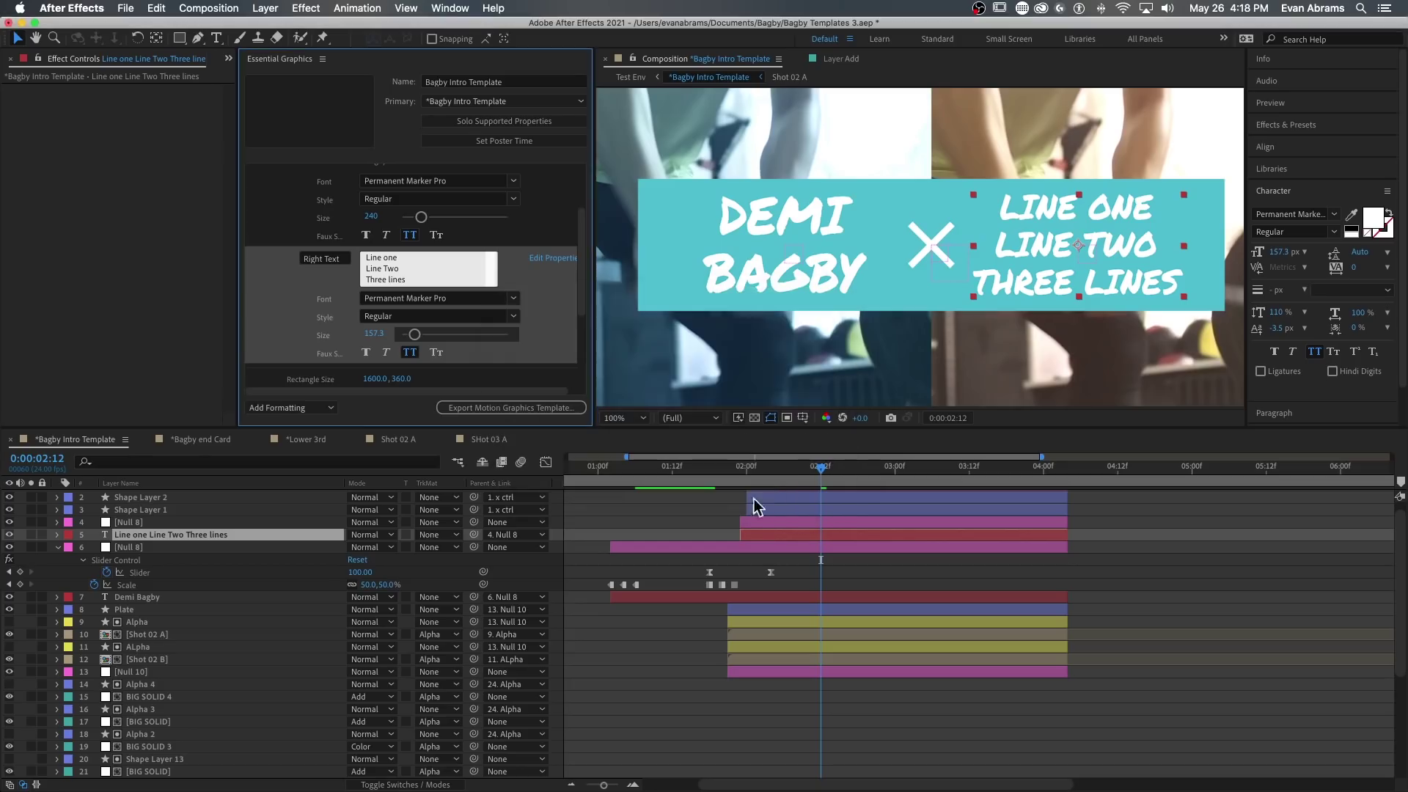
{"action": "left_click", "coordinate": [822, 572]}
{"action": "scroll", "coordinate": [356, 327], "scroll_direction": "down", "scroll_amount": 1}
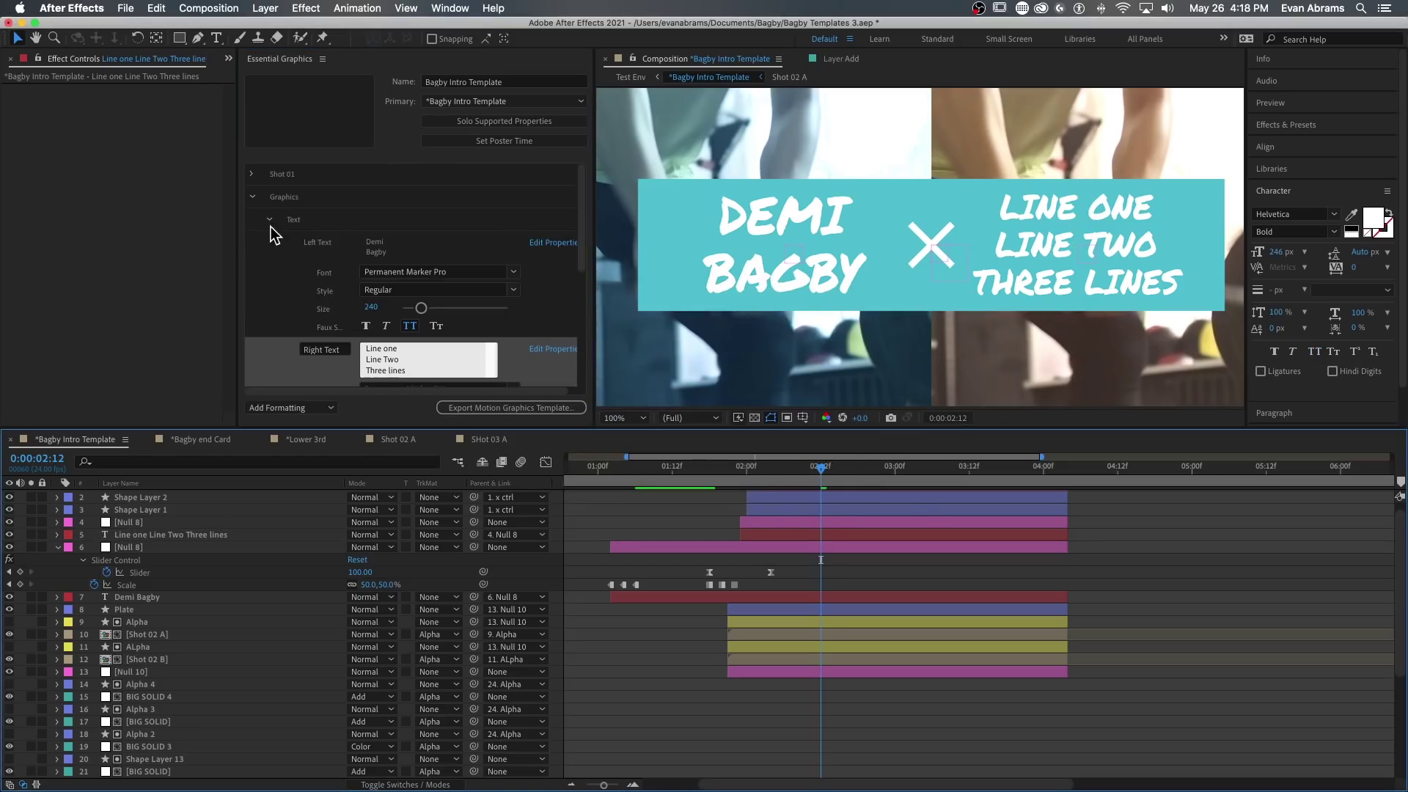
{"action": "scroll", "coordinate": [323, 286], "scroll_direction": "down", "scroll_amount": 3}
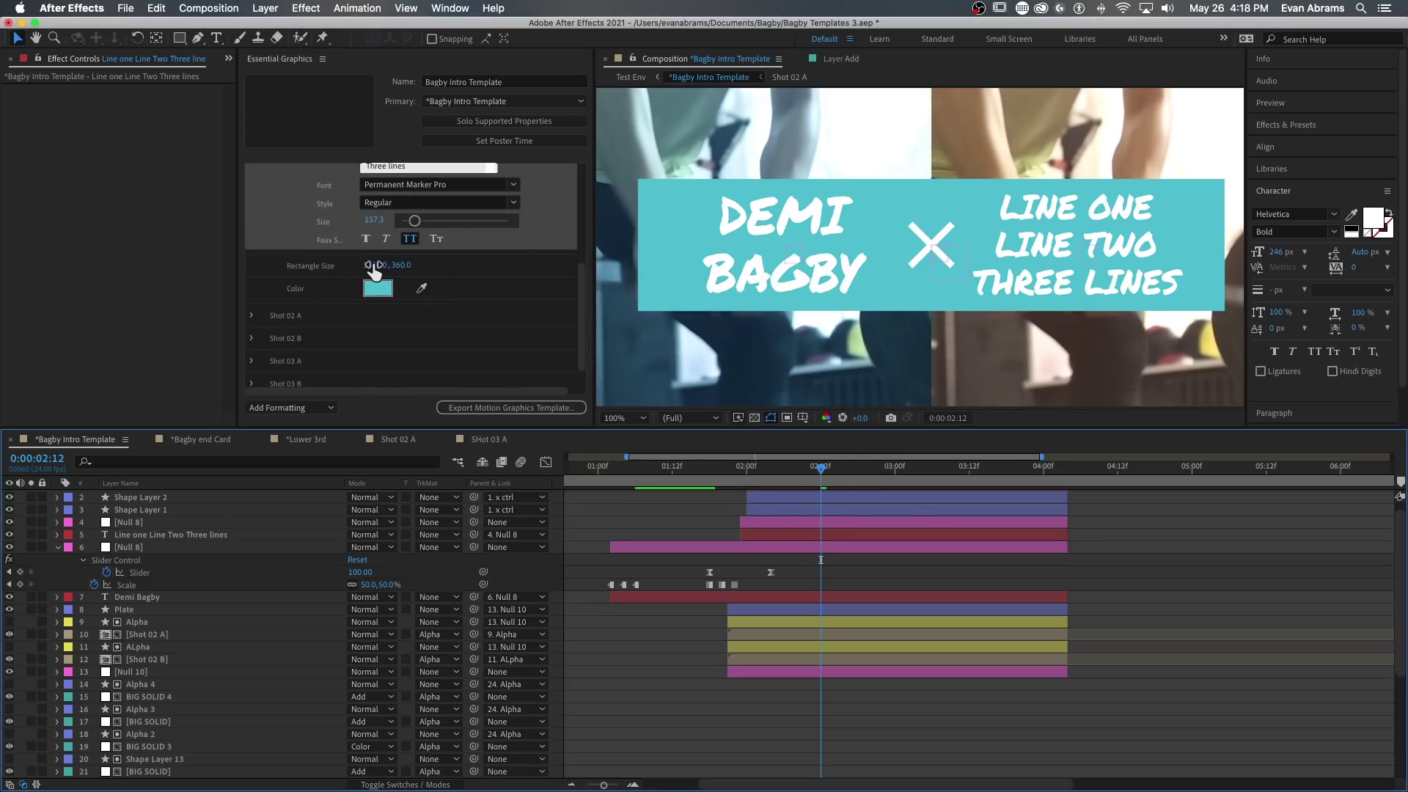
{"action": "mouse_move", "coordinate": [374, 266]}
{"action": "left_mouse_down"}
{"action": "mouse_move", "coordinate": [415, 267]}
{"action": "mouse_move", "coordinate": [371, 267]}
{"action": "left_mouse_up"}
{"action": "scroll", "coordinate": [916, 240], "scroll_direction": "down", "scroll_amount": 2}
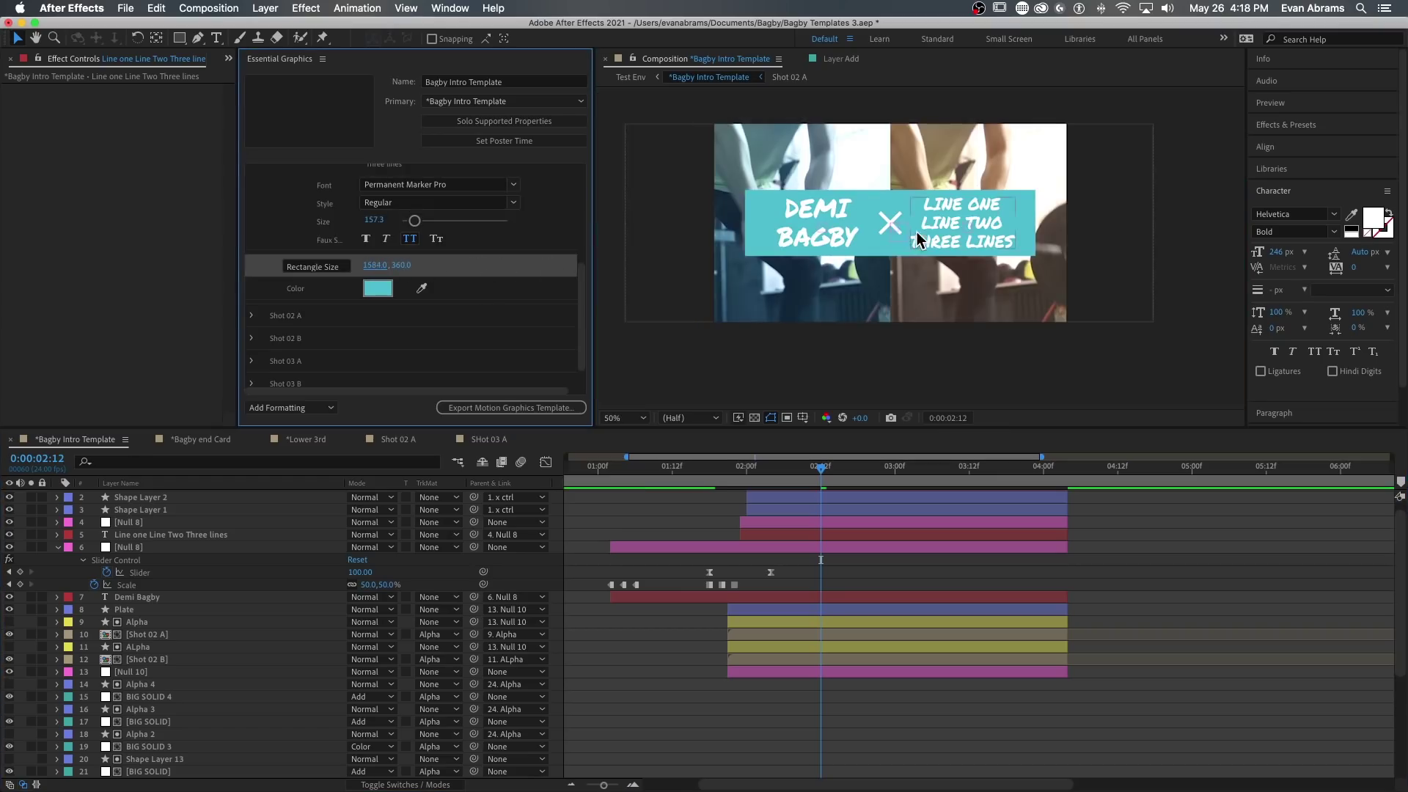
{"action": "scroll", "coordinate": [923, 225], "scroll_direction": "up", "scroll_amount": 2}
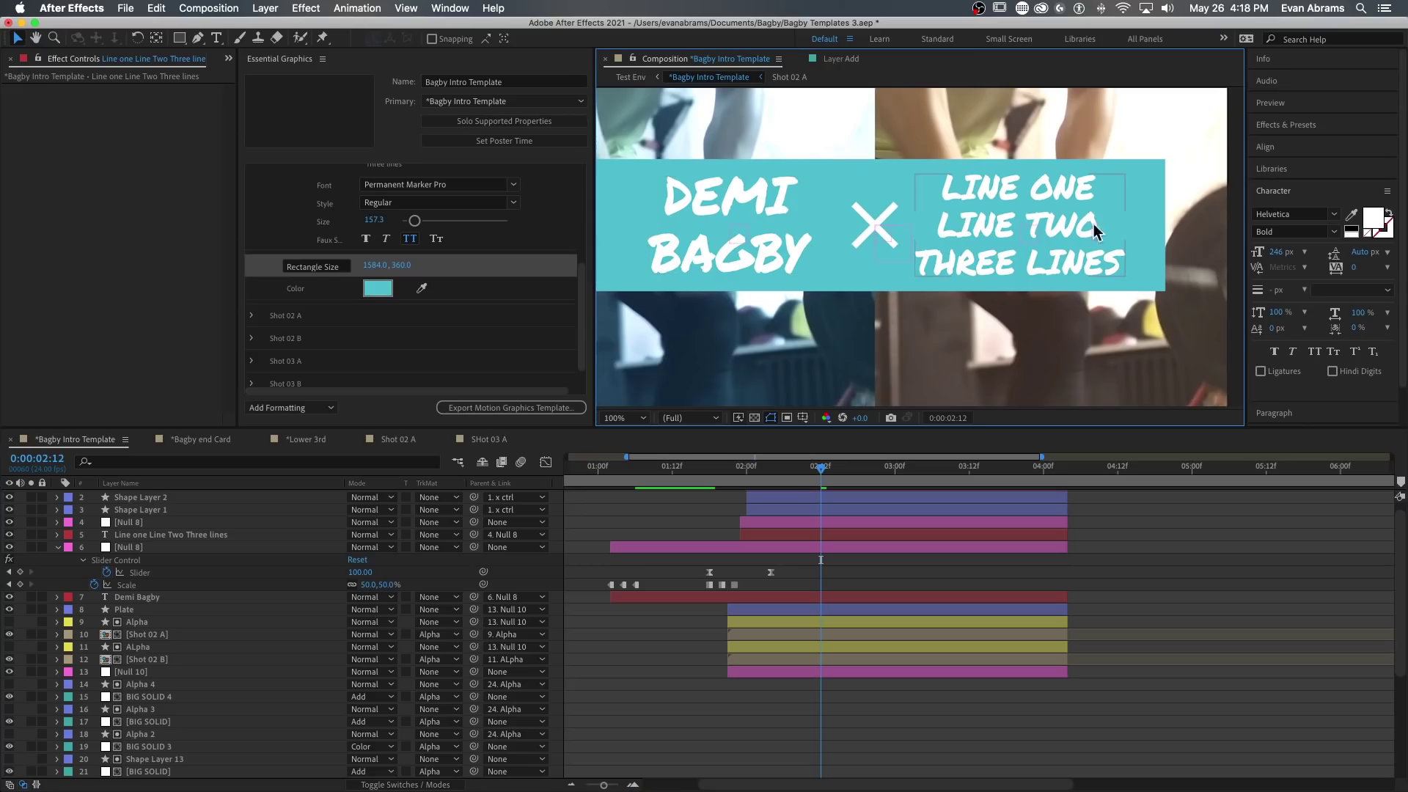
Centre the title banner in the viewer and select the Demi Bagby title.
{"action": "key", "text": "h"}
{"action": "left_click_drag", "start_coordinate": [986, 246], "coordinate": [1035, 253]}
{"action": "key", "text": "v"}
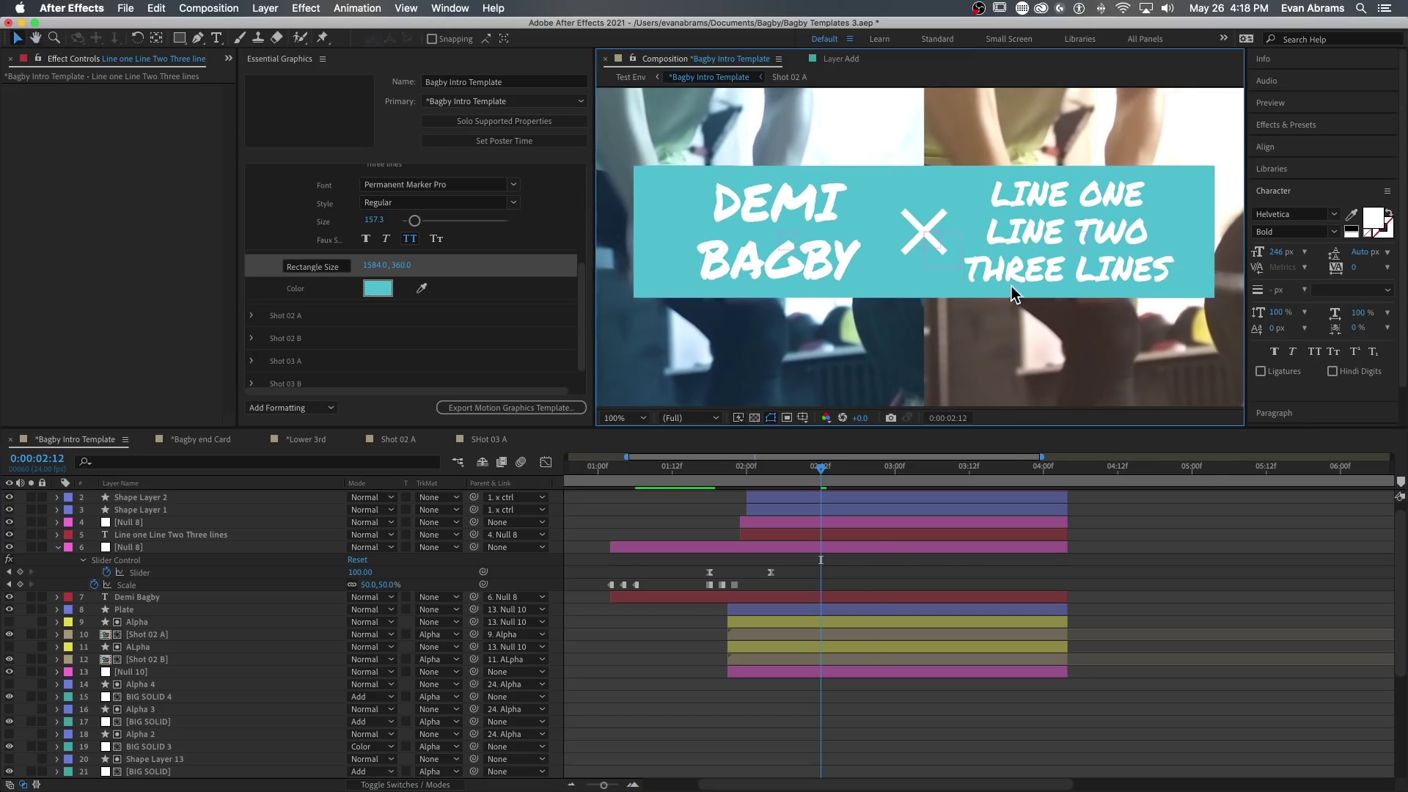
{"action": "left_click", "coordinate": [762, 215]}
{"action": "scroll", "coordinate": [762, 215], "scroll_direction": "down", "scroll_amount": 2}
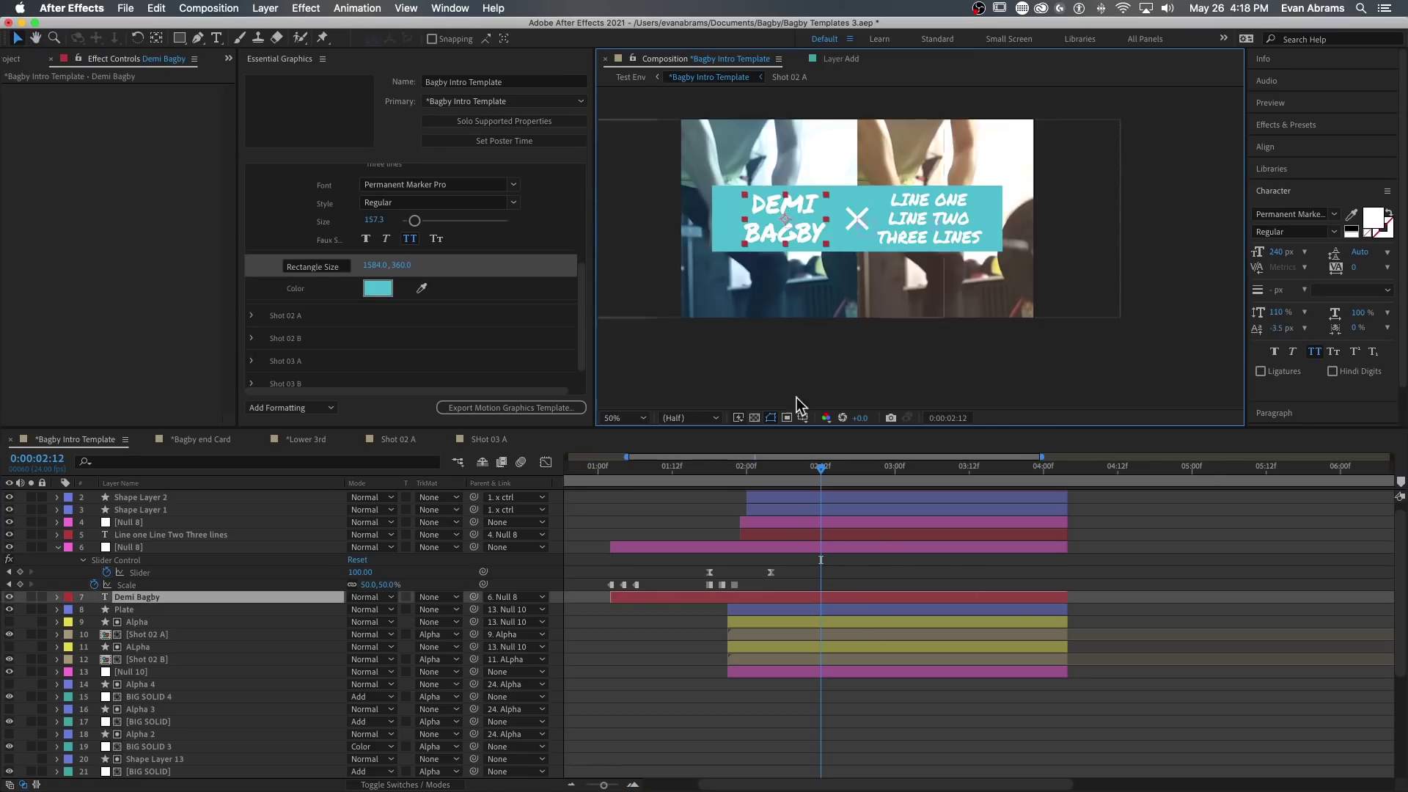
{"action": "left_click", "coordinate": [160, 546]}
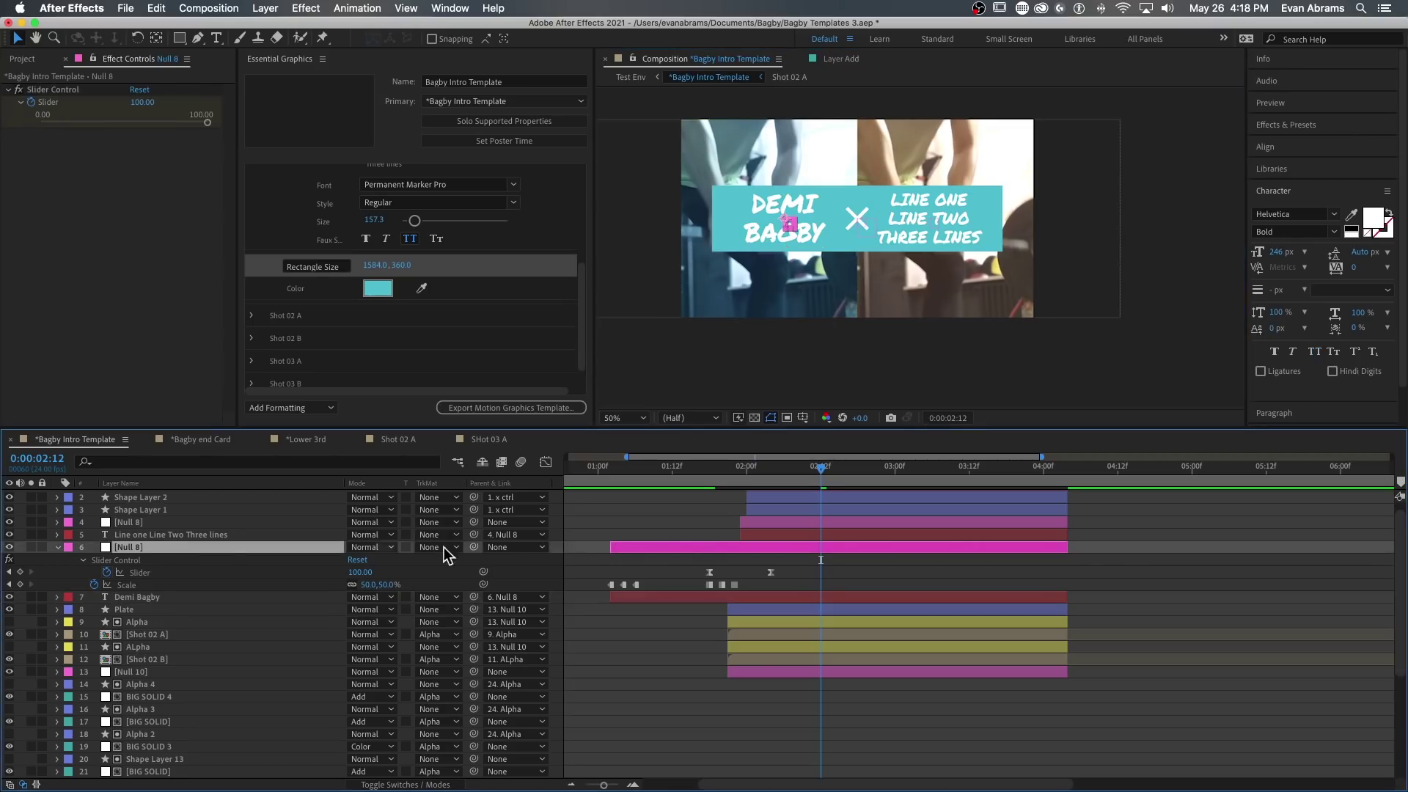
{"action": "key", "text": "e"}
{"action": "key", "text": "e"}
{"action": "key", "text": "e"}
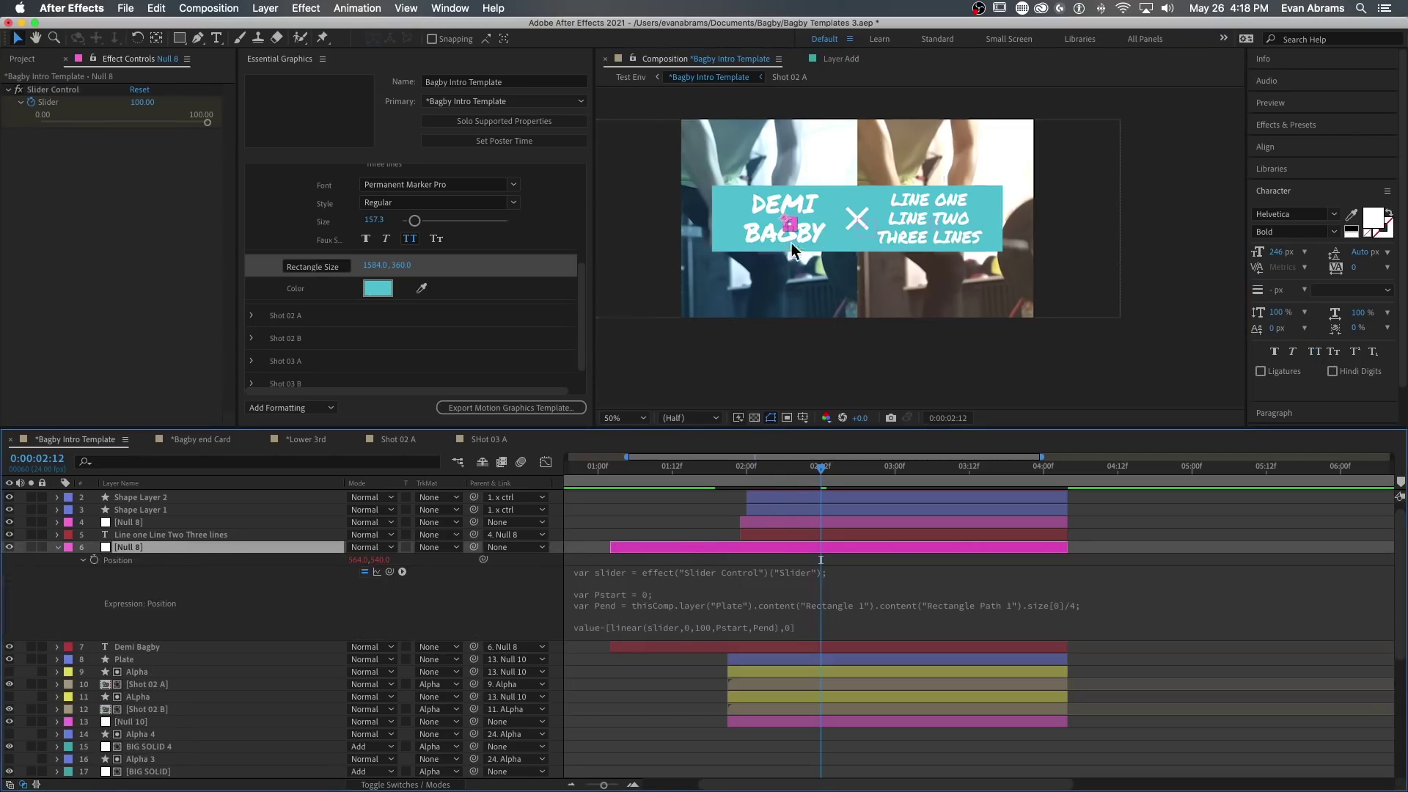
{"action": "scroll", "coordinate": [791, 243], "scroll_direction": "up", "scroll_amount": 2}
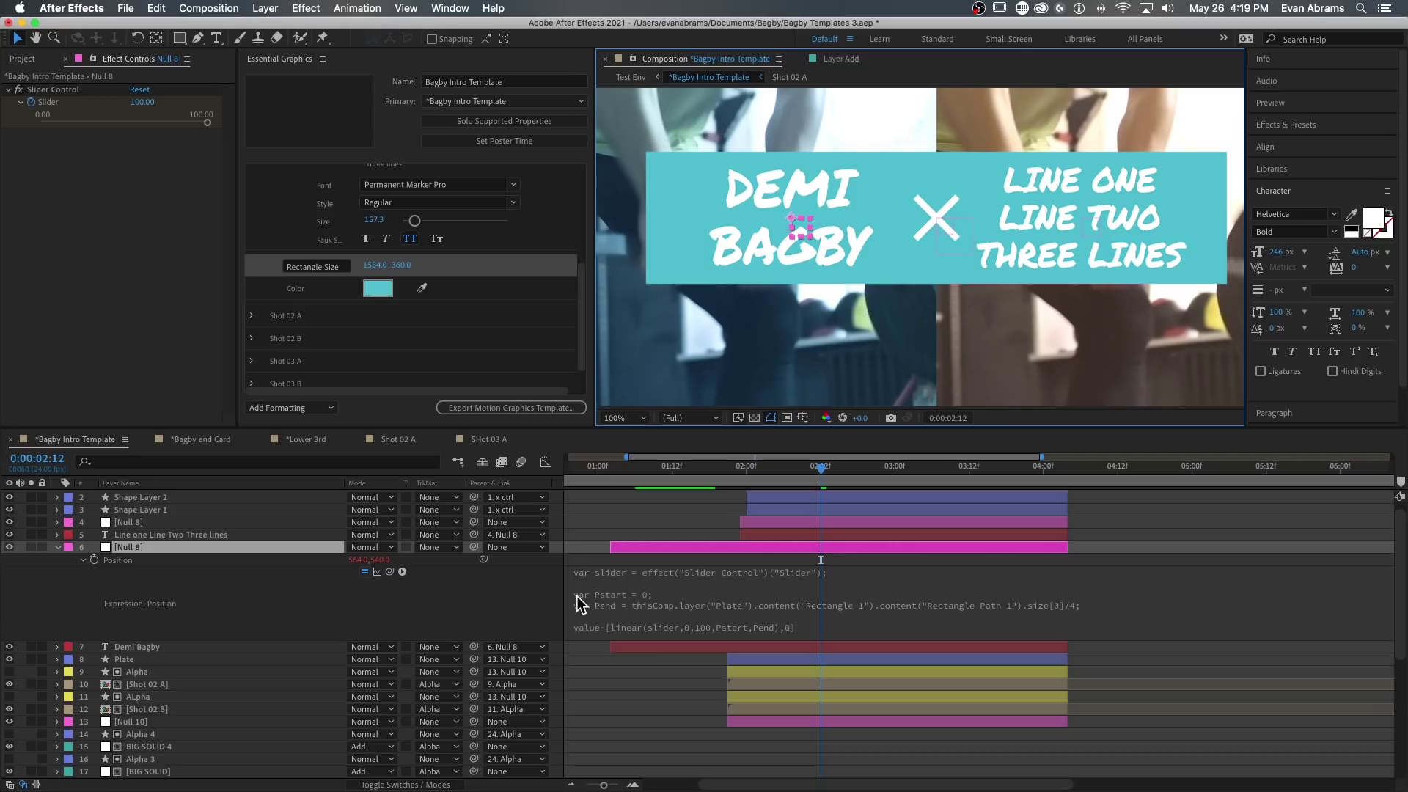
{"action": "left_click", "coordinate": [637, 610]}
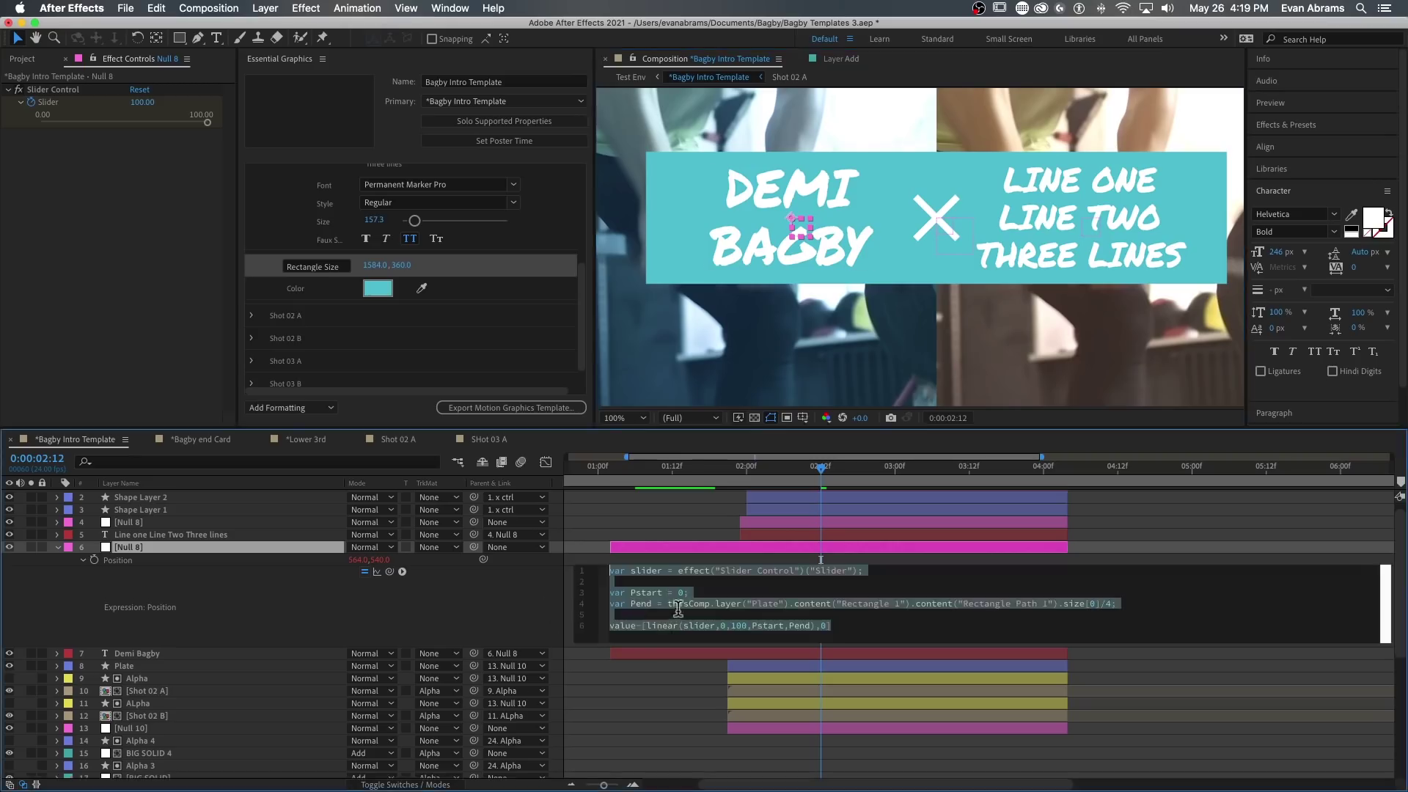
{"action": "left_click", "coordinate": [1111, 603], "text": "shift"}
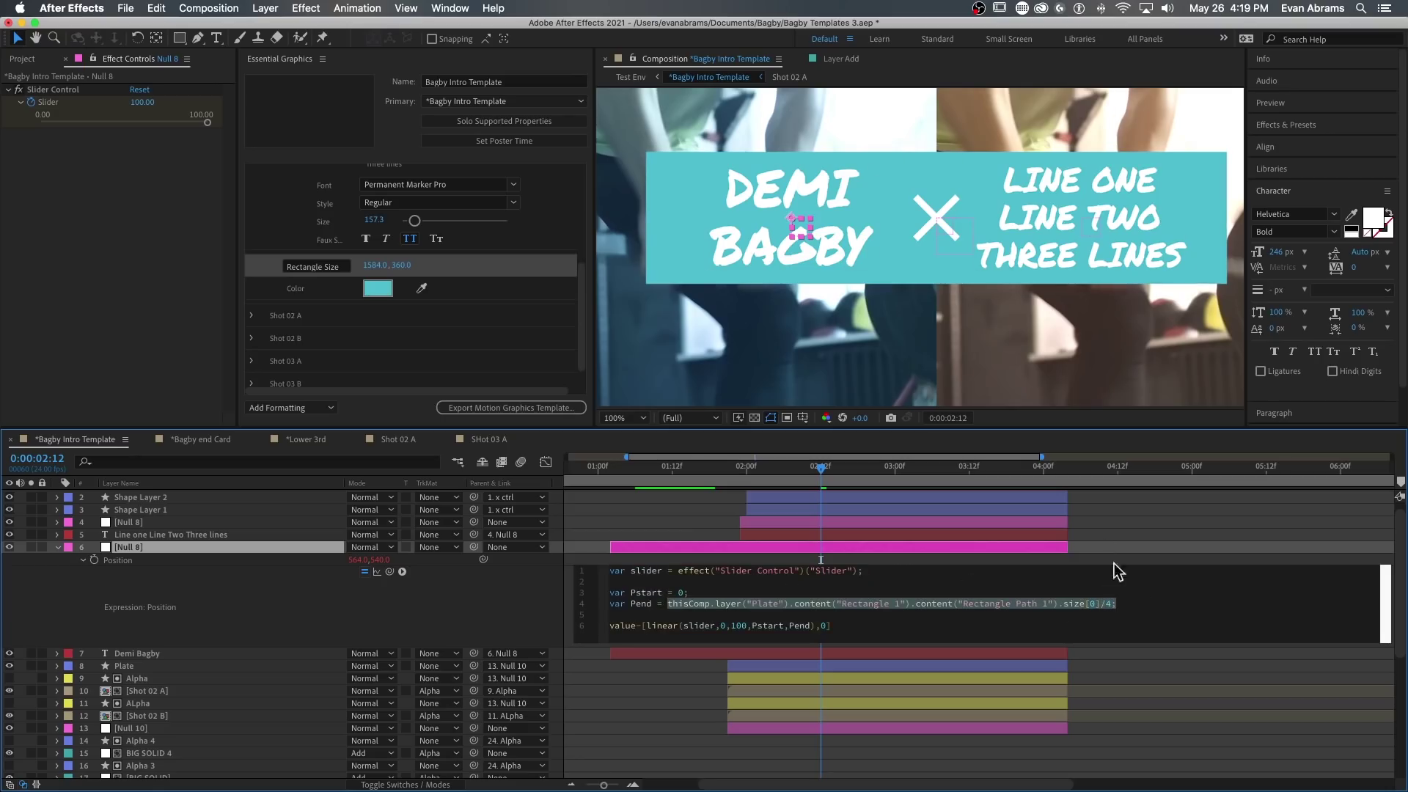
{"action": "left_click", "coordinate": [630, 547]}
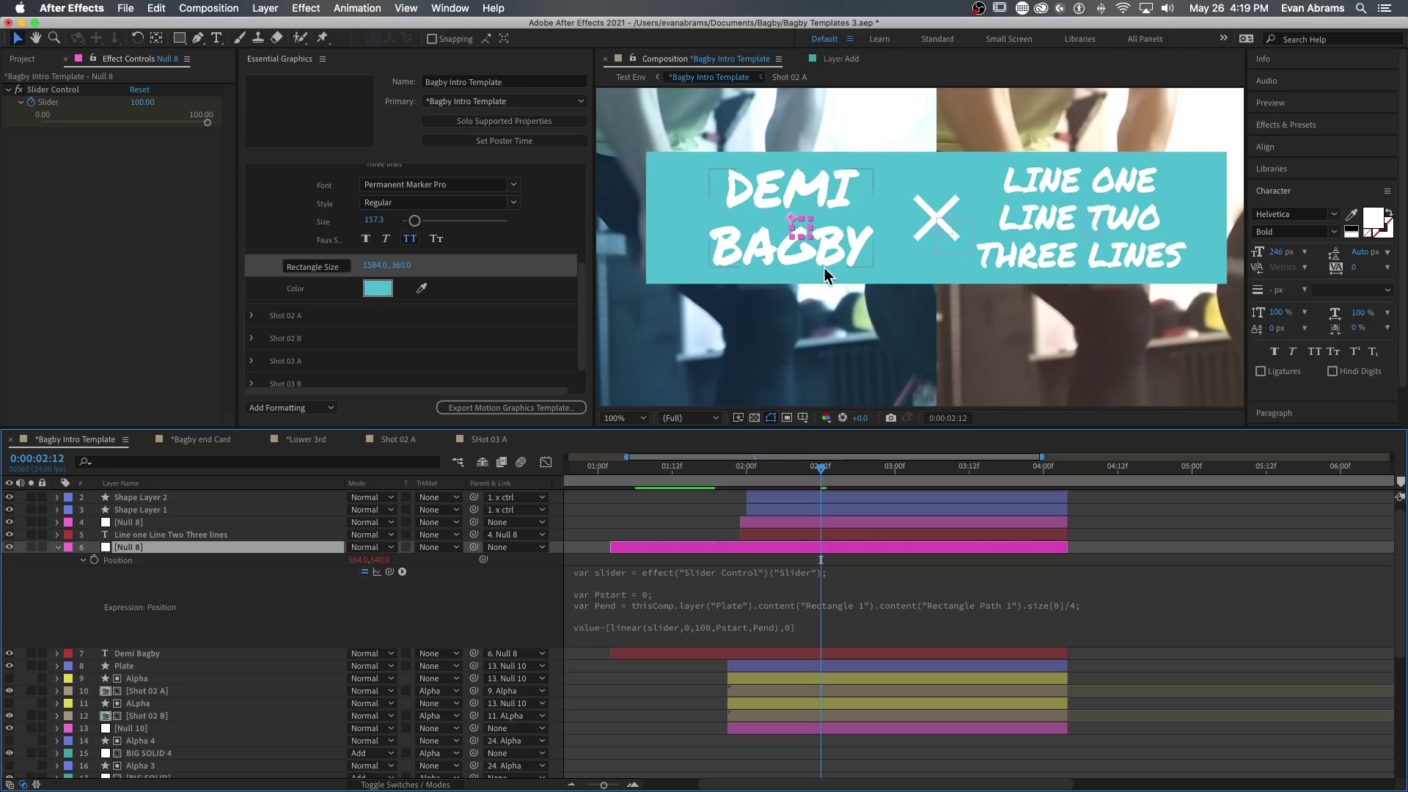
{"action": "scroll", "coordinate": [824, 267], "scroll_direction": "down", "scroll_amount": 2}
Collapse Null 8's properties and reveal the Add layer's expressions at the composition start.
{"action": "left_click", "coordinate": [58, 547]}
{"action": "scroll", "coordinate": [762, 553], "scroll_direction": "down", "scroll_amount": 5}
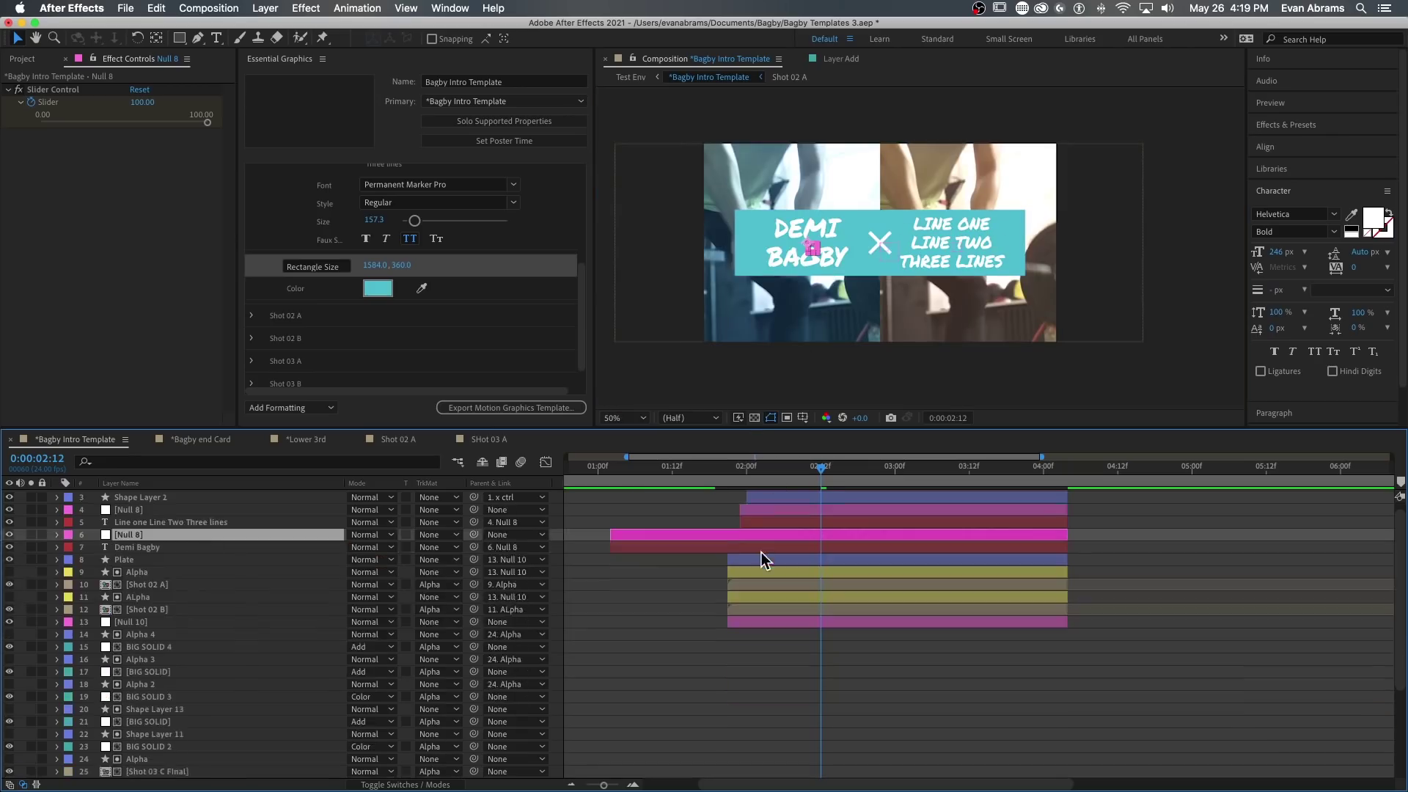
{"action": "left_click", "coordinate": [117, 748]}
{"action": "key", "text": "Home"}
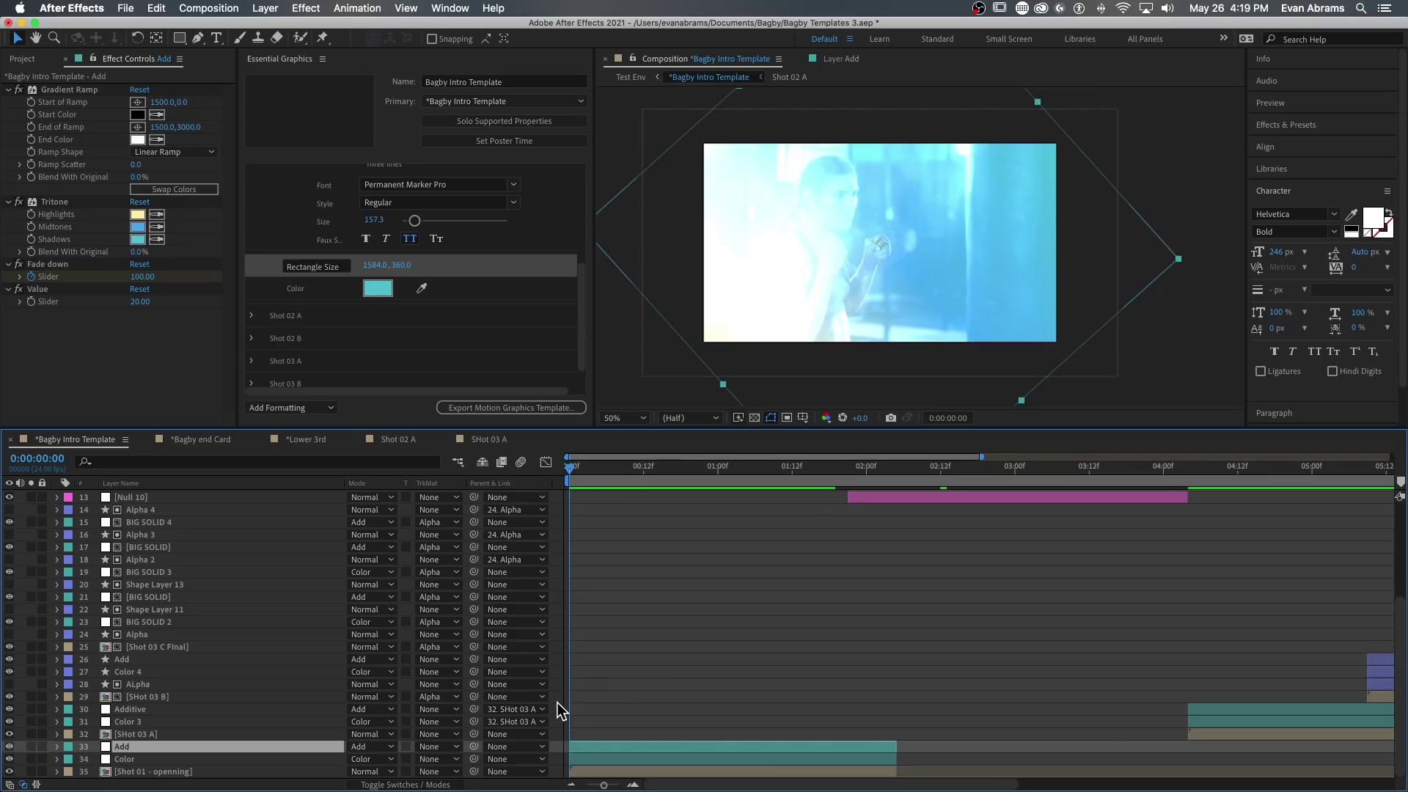
{"action": "key", "text": "e"}
{"action": "key", "text": "e"}
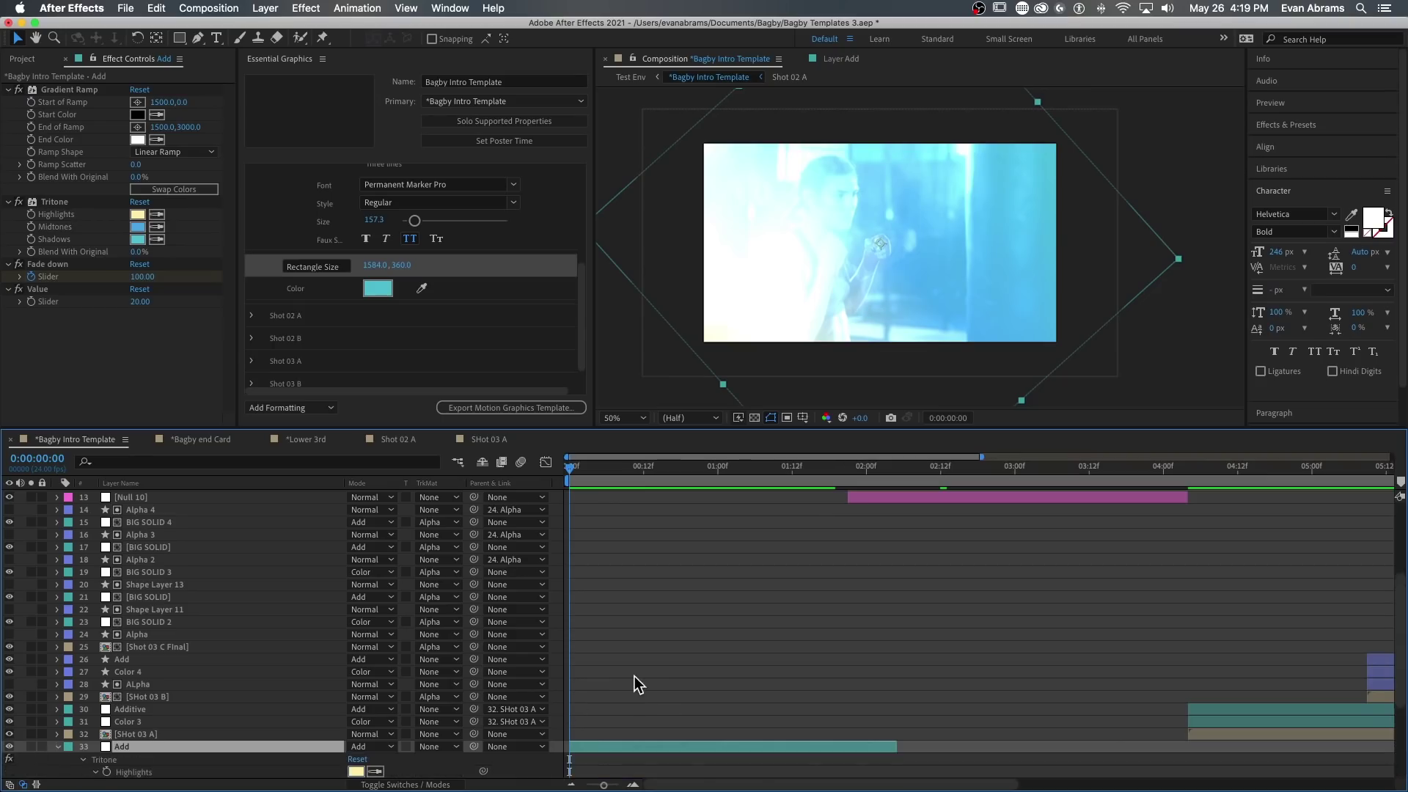
Inspect the Add layer's linear Opacity expression driven by its Fade down slider.
{"action": "scroll", "coordinate": [633, 676], "scroll_direction": "down", "scroll_amount": 4}
{"action": "left_click", "coordinate": [628, 748]}
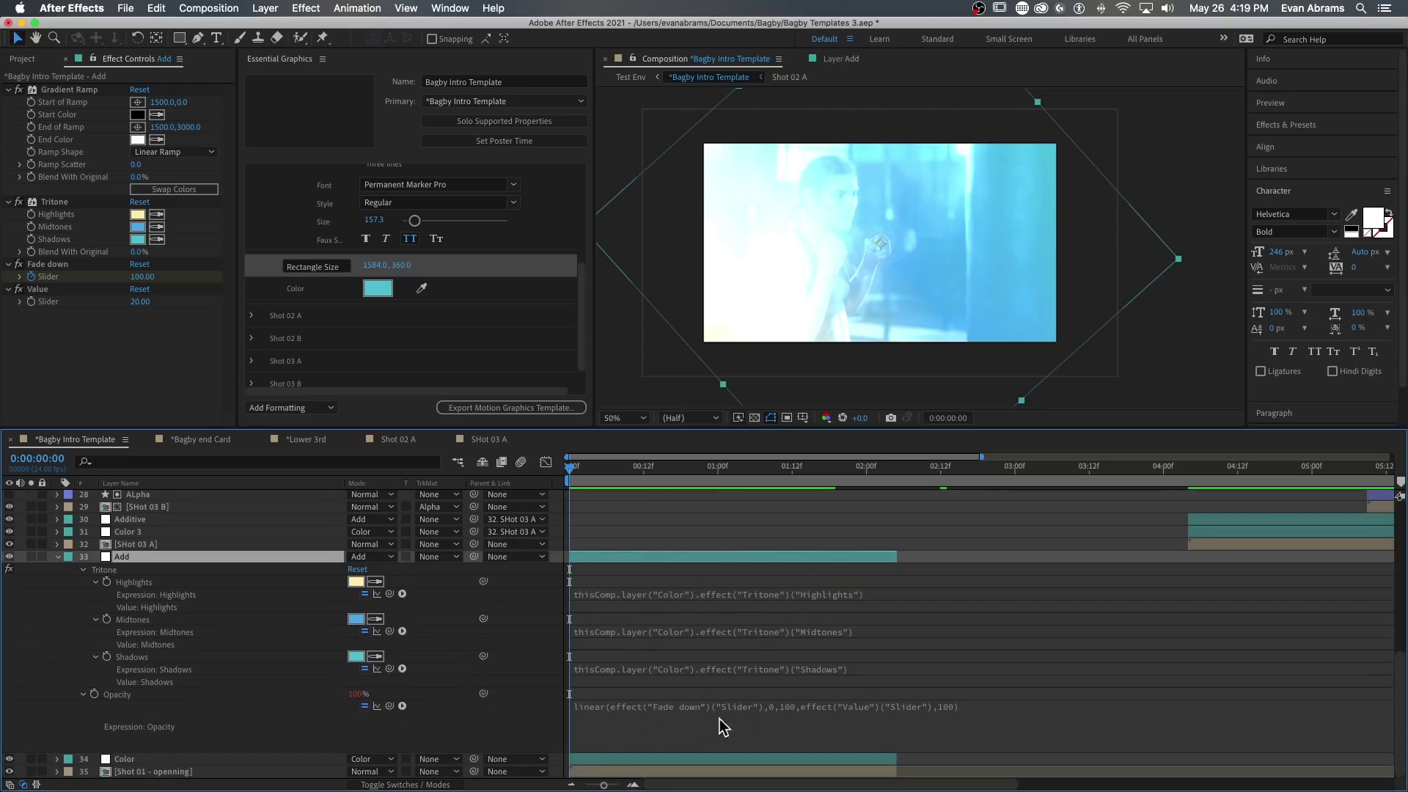
{"action": "left_click", "coordinate": [603, 713]}
{"action": "left_click", "coordinate": [646, 705]}
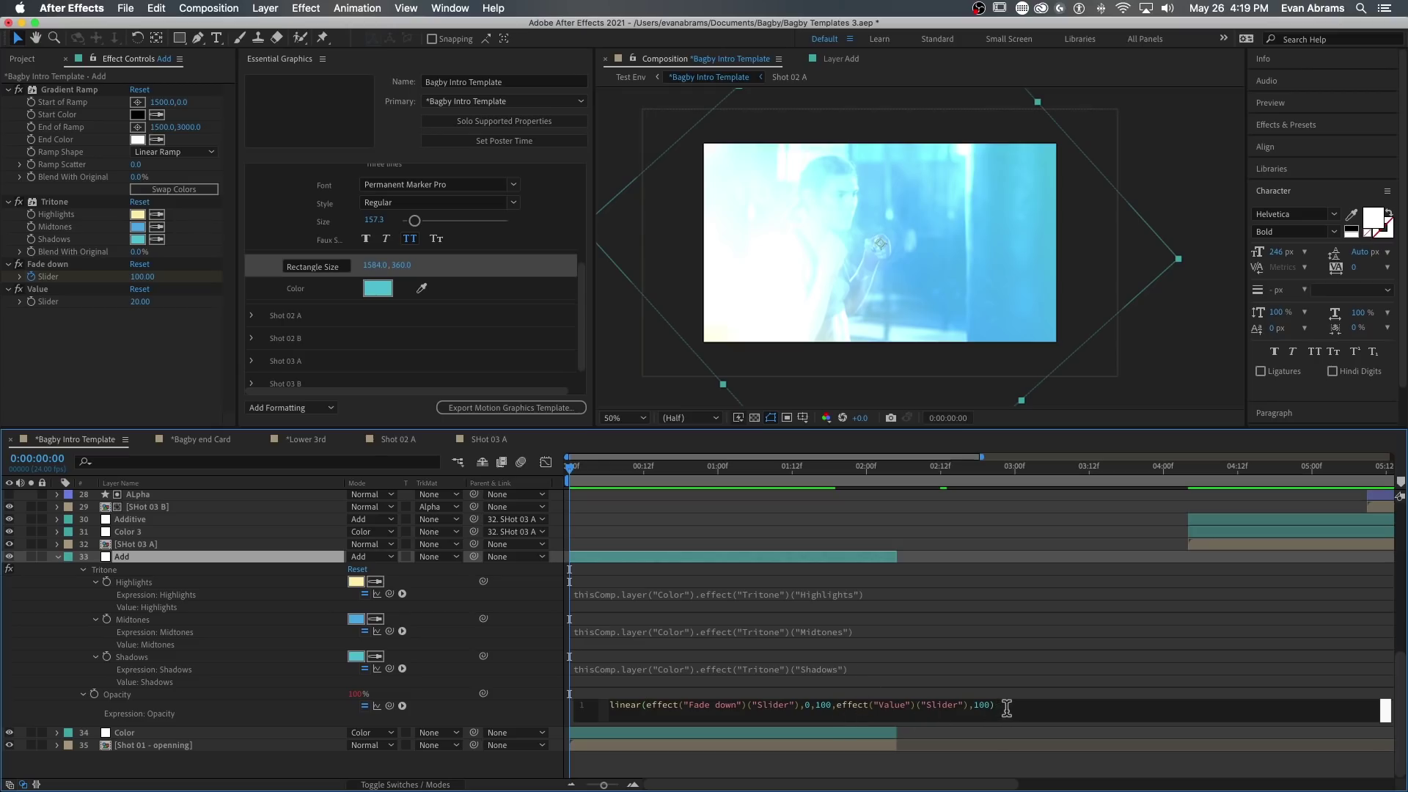
{"action": "left_click", "coordinate": [966, 688]}
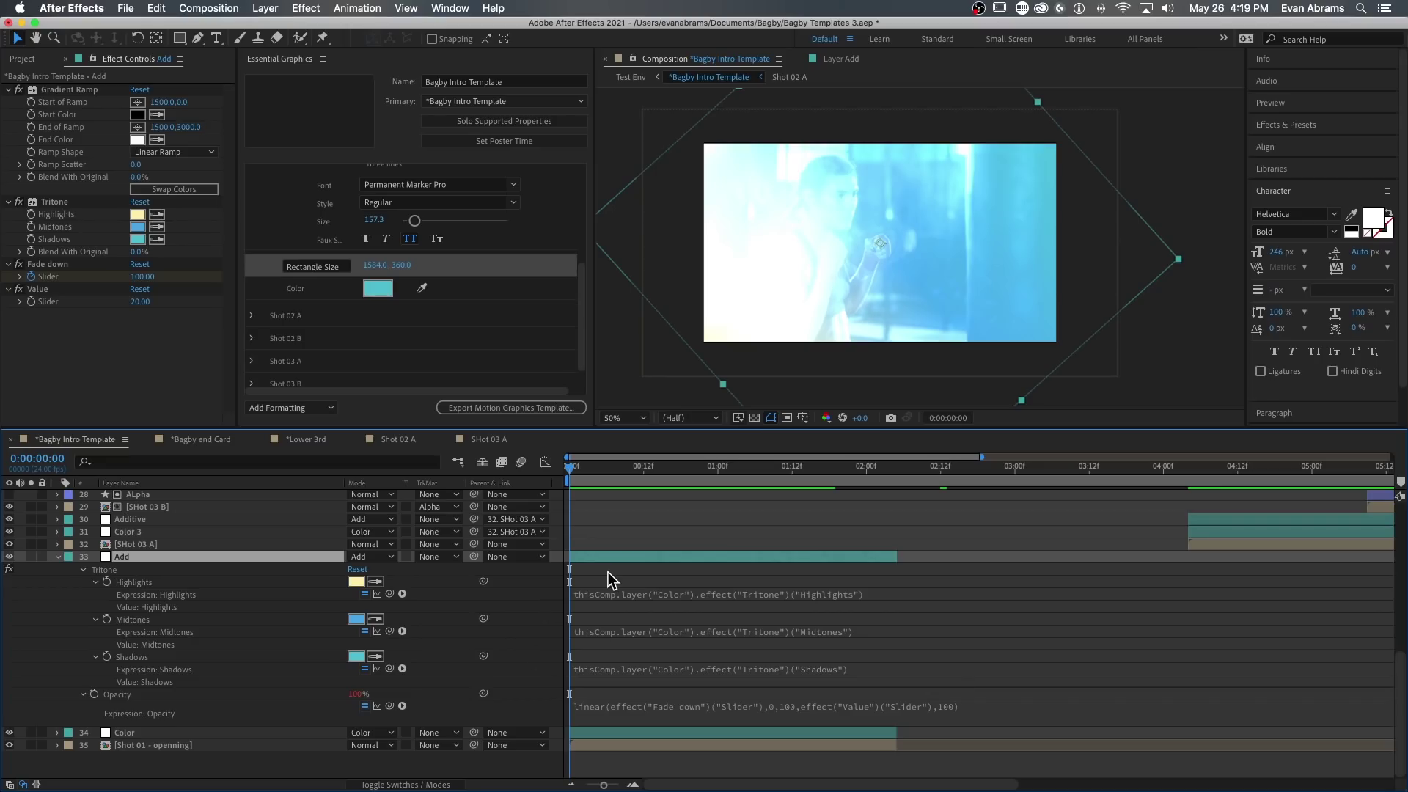
Show the Add layer's keyframed Fade down Slider and check it at frame 8.
{"action": "key", "text": "u"}
{"action": "left_click", "coordinate": [192, 734]}
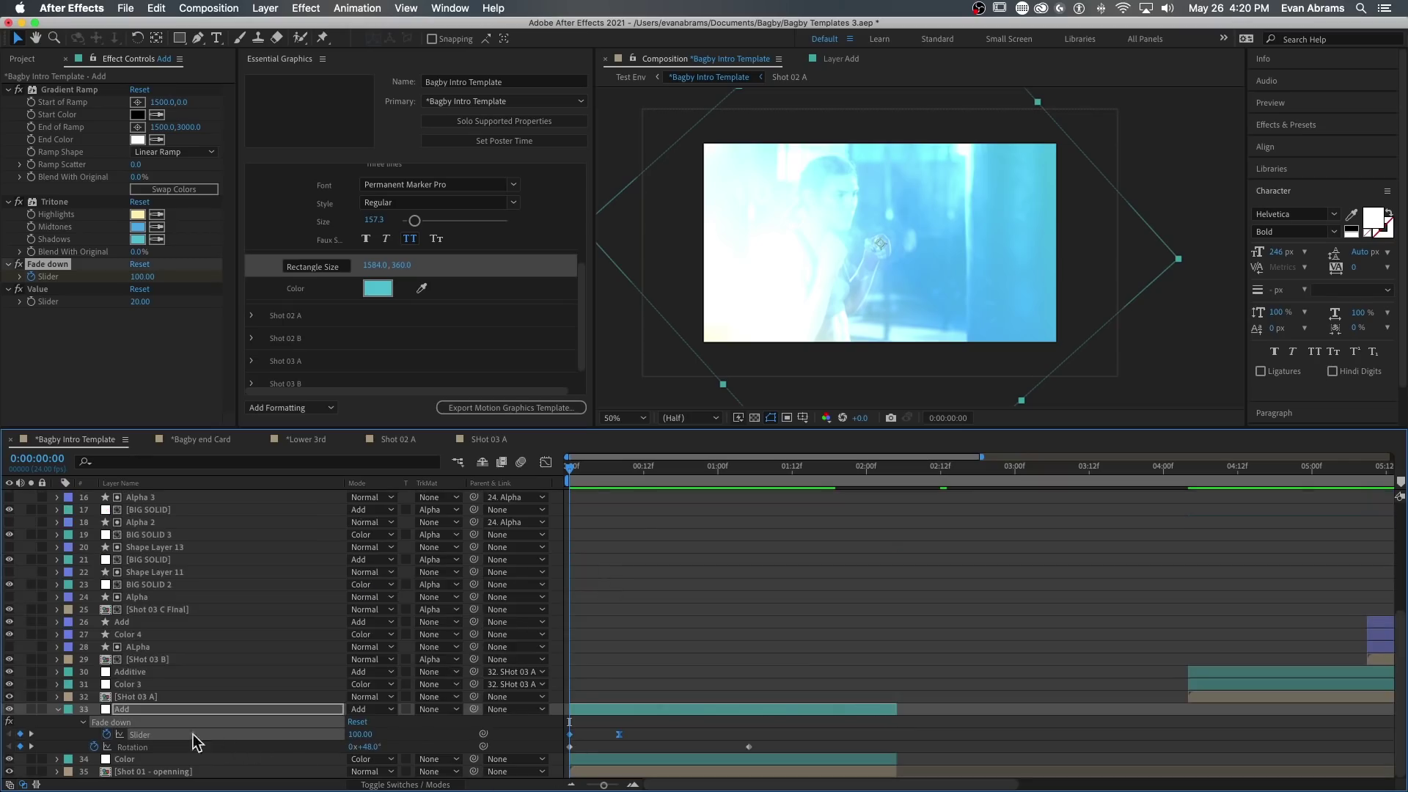
{"action": "left_click", "coordinate": [616, 473]}
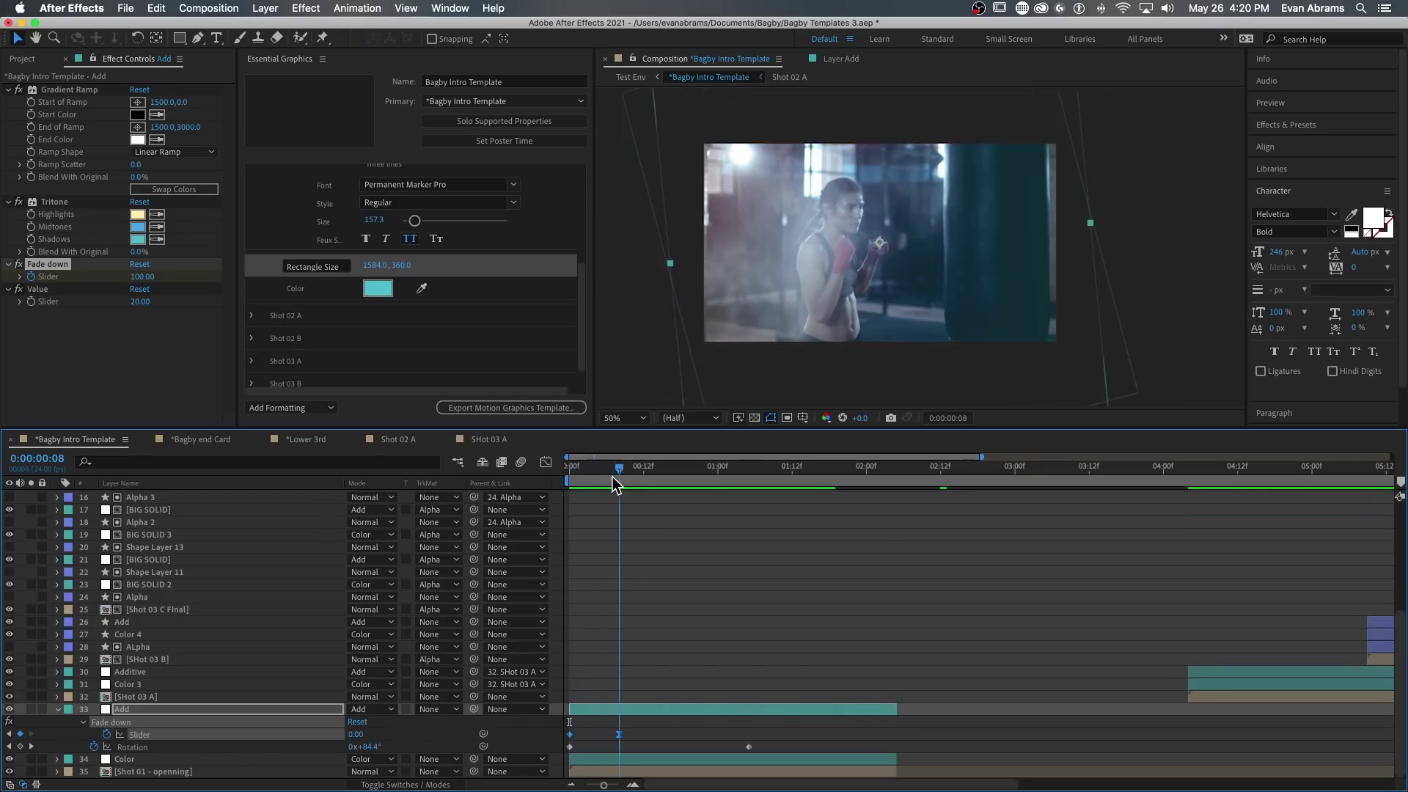
{"action": "left_click", "coordinate": [613, 710]}
{"action": "scroll", "coordinate": [689, 671], "scroll_direction": "up", "scroll_amount": 5}
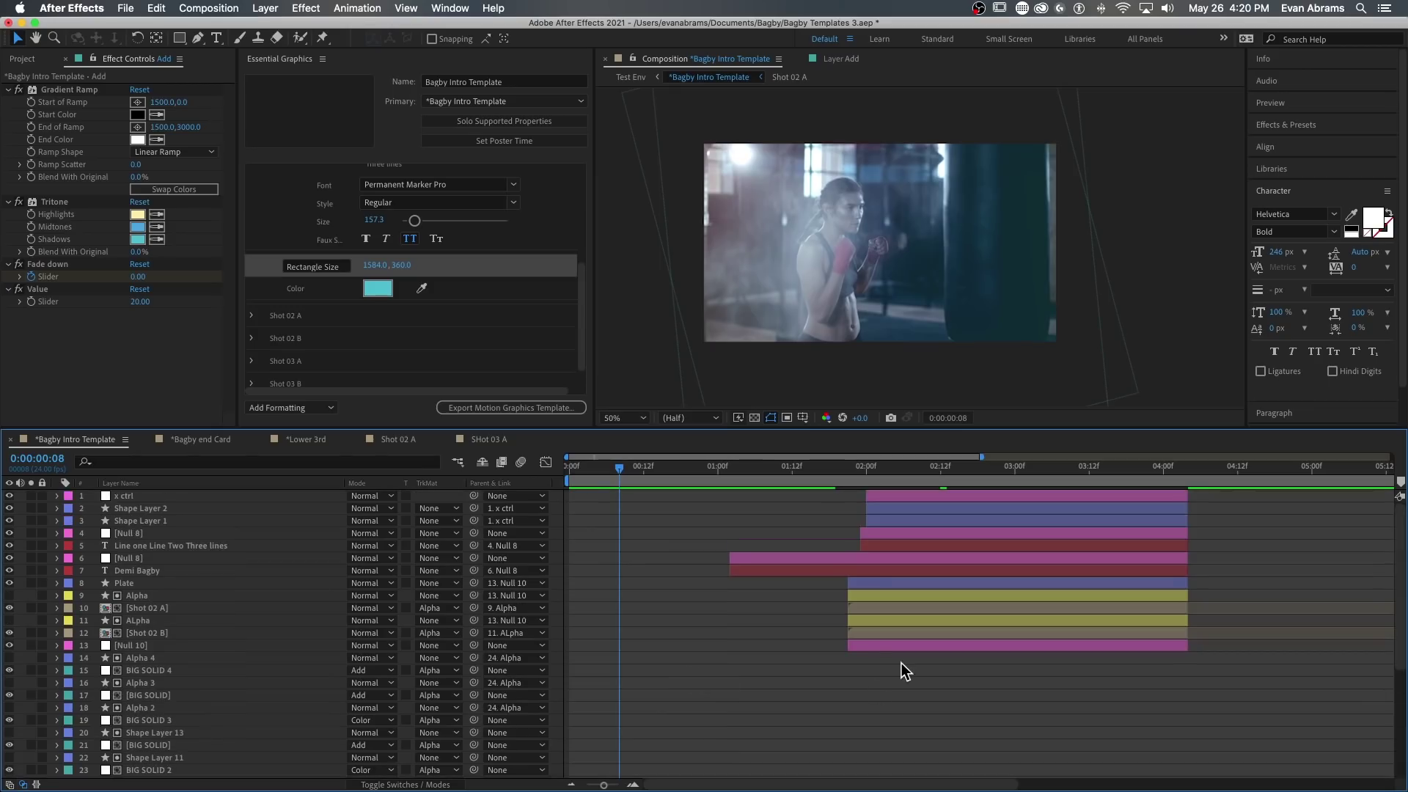
Scrub from 1:05 to 2:12 watching Null 8's Slider, then view its Position expression.
{"action": "left_click", "coordinate": [890, 646]}
{"action": "left_click", "coordinate": [807, 470]}
{"action": "left_click_drag", "start_coordinate": [799, 473], "coordinate": [763, 473]}
{"action": "left_click", "coordinate": [794, 560]}
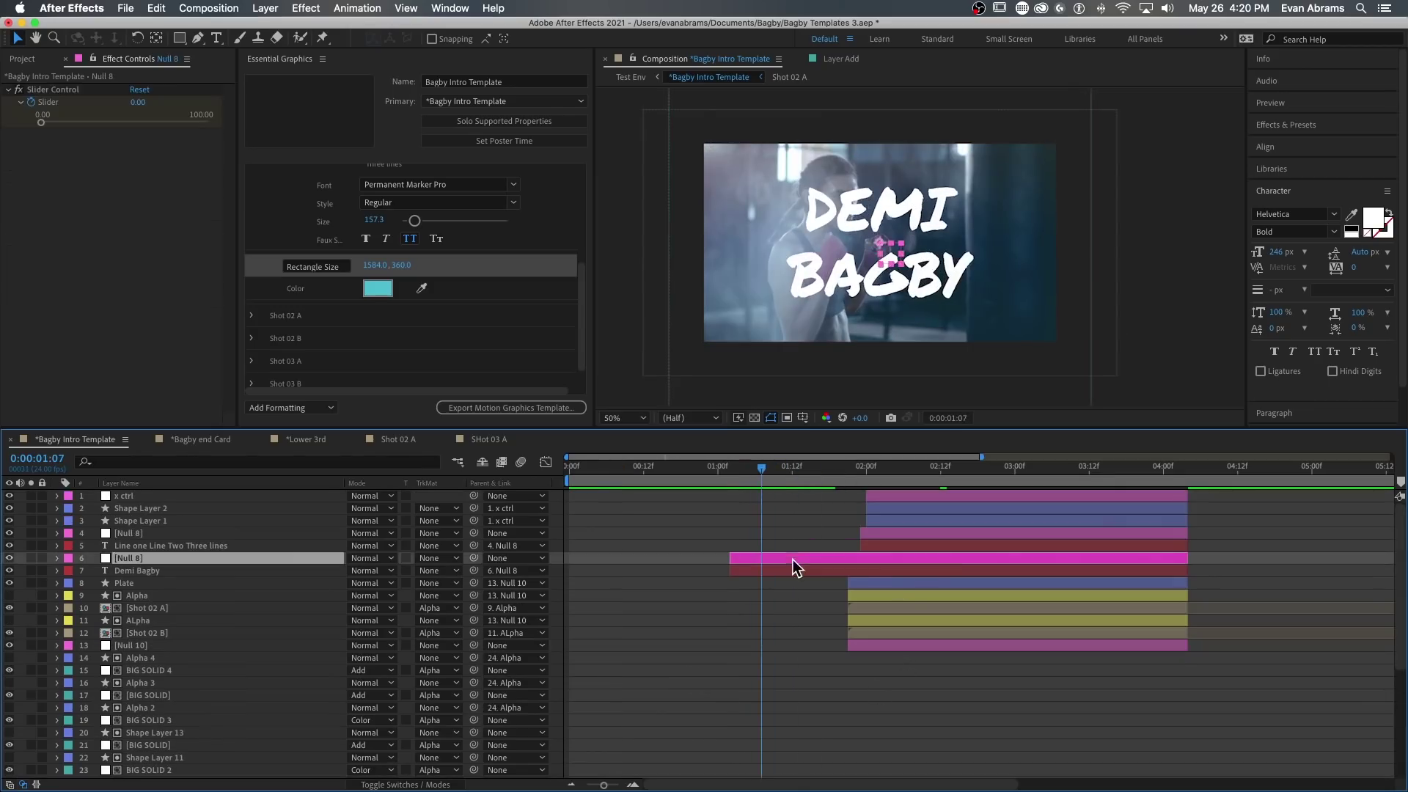
{"action": "left_click", "coordinate": [751, 473]}
{"action": "scroll", "coordinate": [803, 465], "scroll_direction": "right", "scroll_amount": 2}
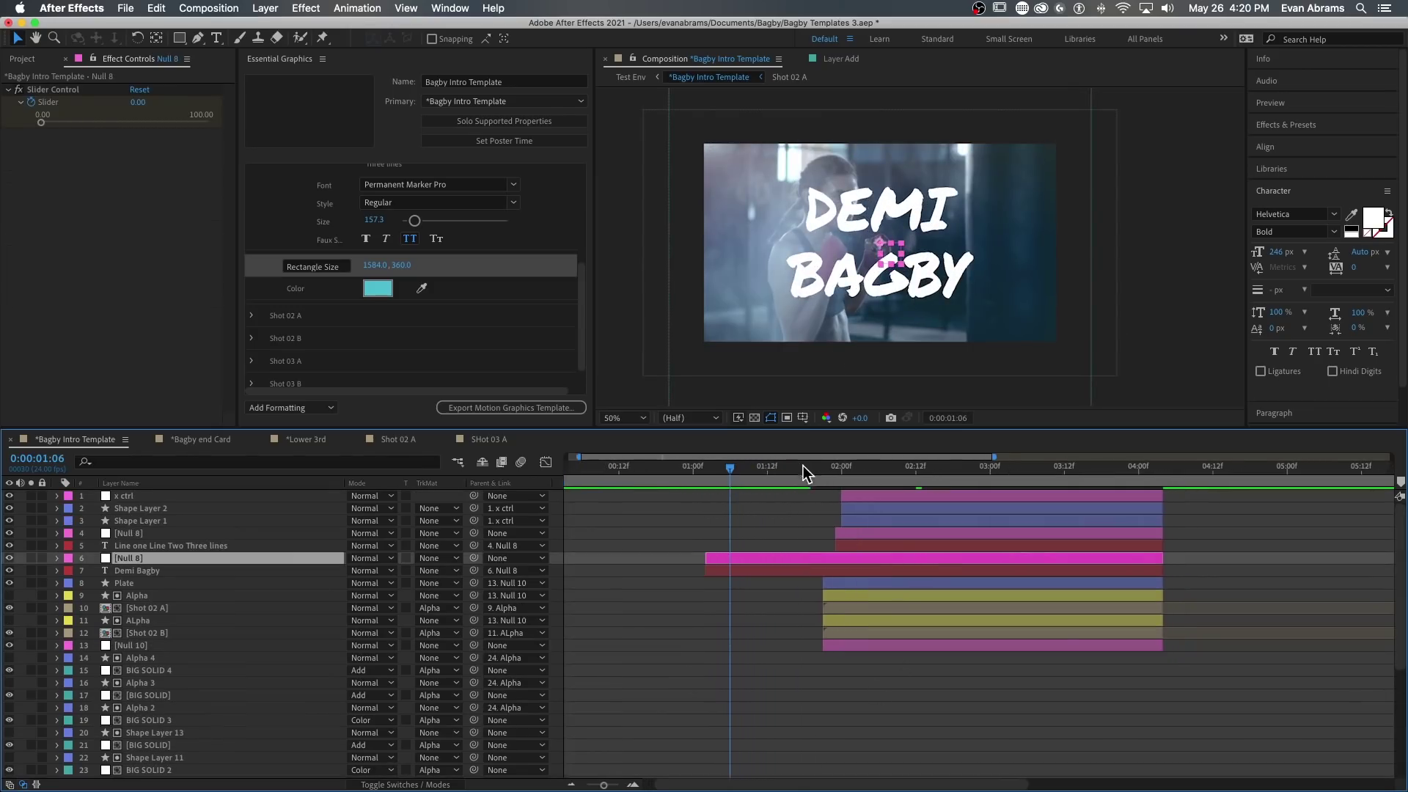
{"action": "left_click", "coordinate": [865, 470]}
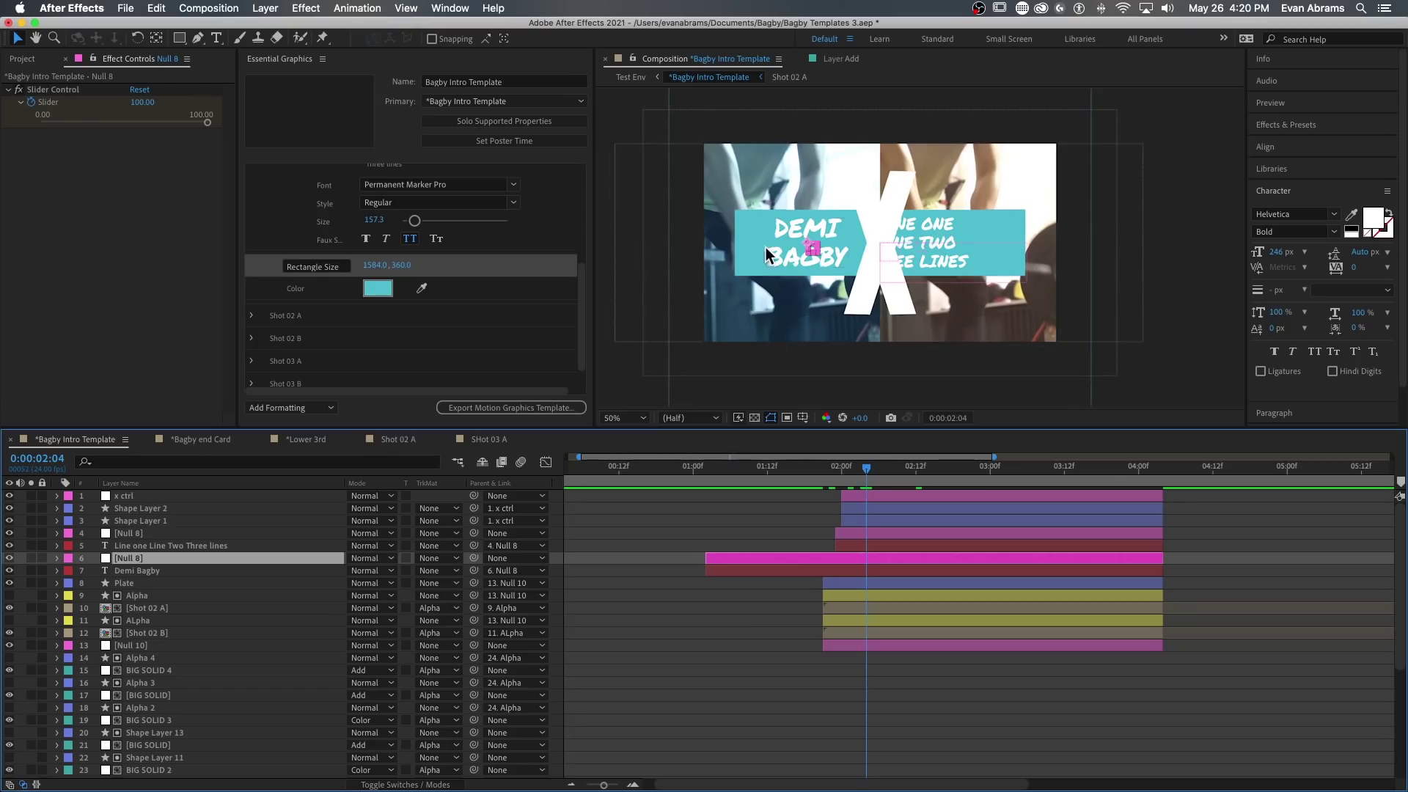
{"action": "left_click_drag", "start_coordinate": [862, 471], "coordinate": [917, 473]}
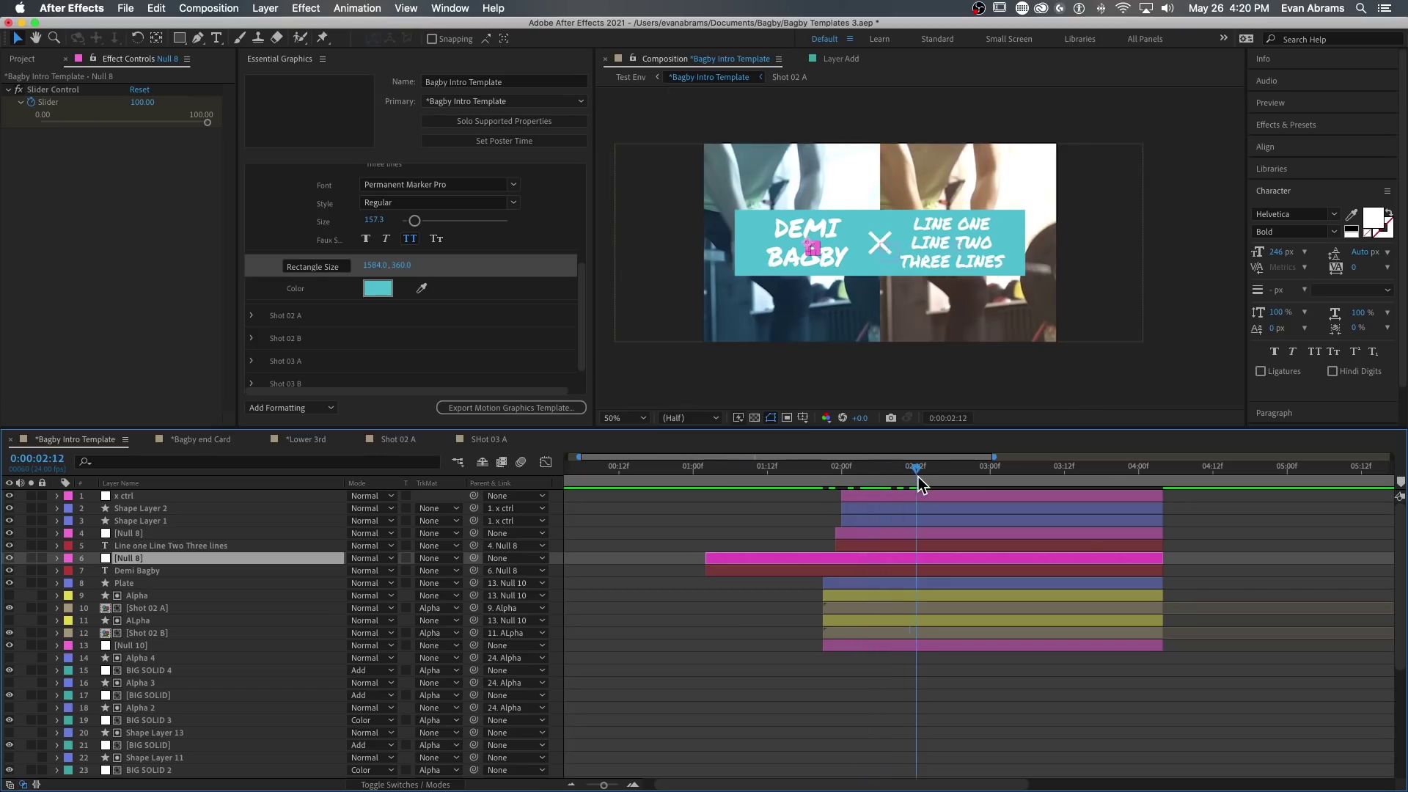
{"action": "key", "text": "e"}
{"action": "key", "text": "e"}
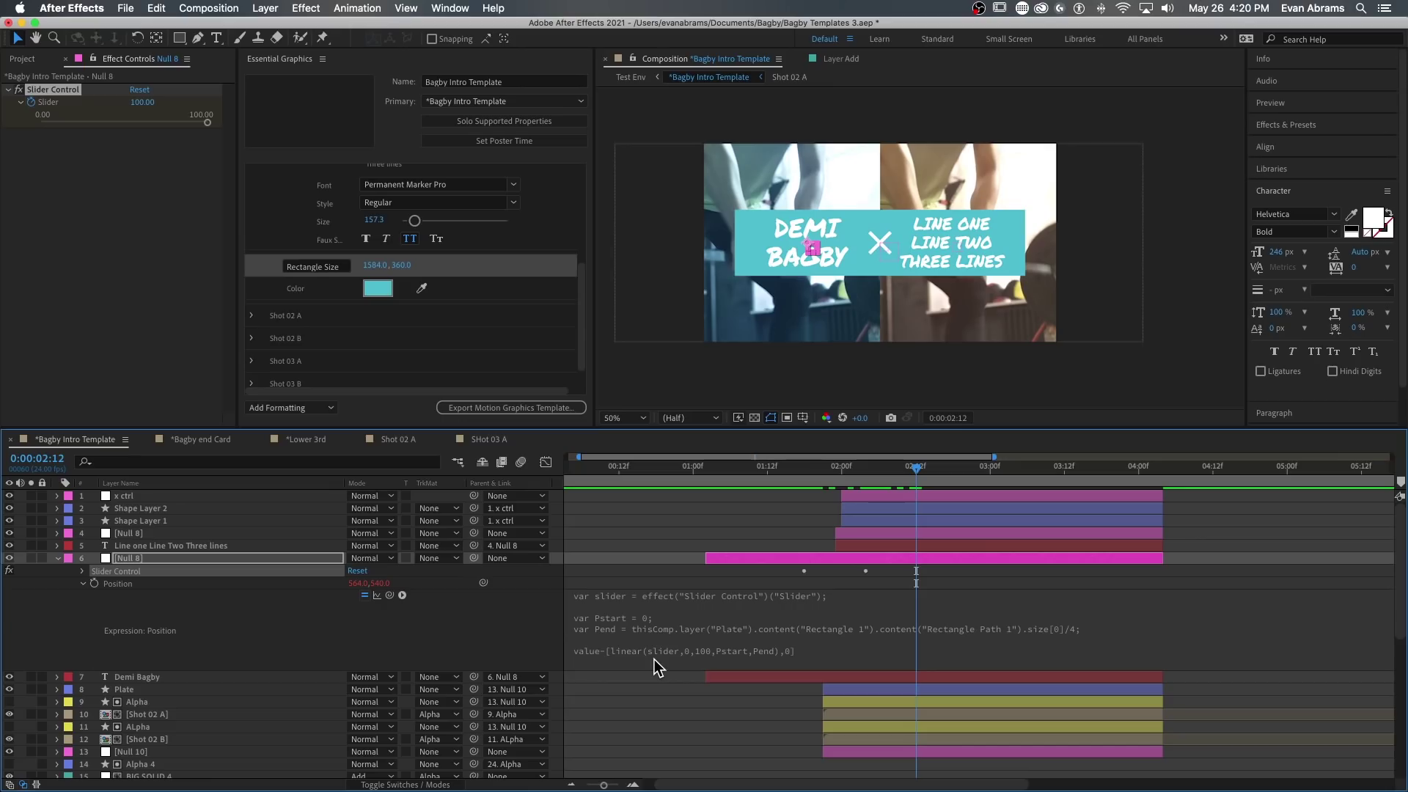
{"action": "left_click", "coordinate": [472, 590]}
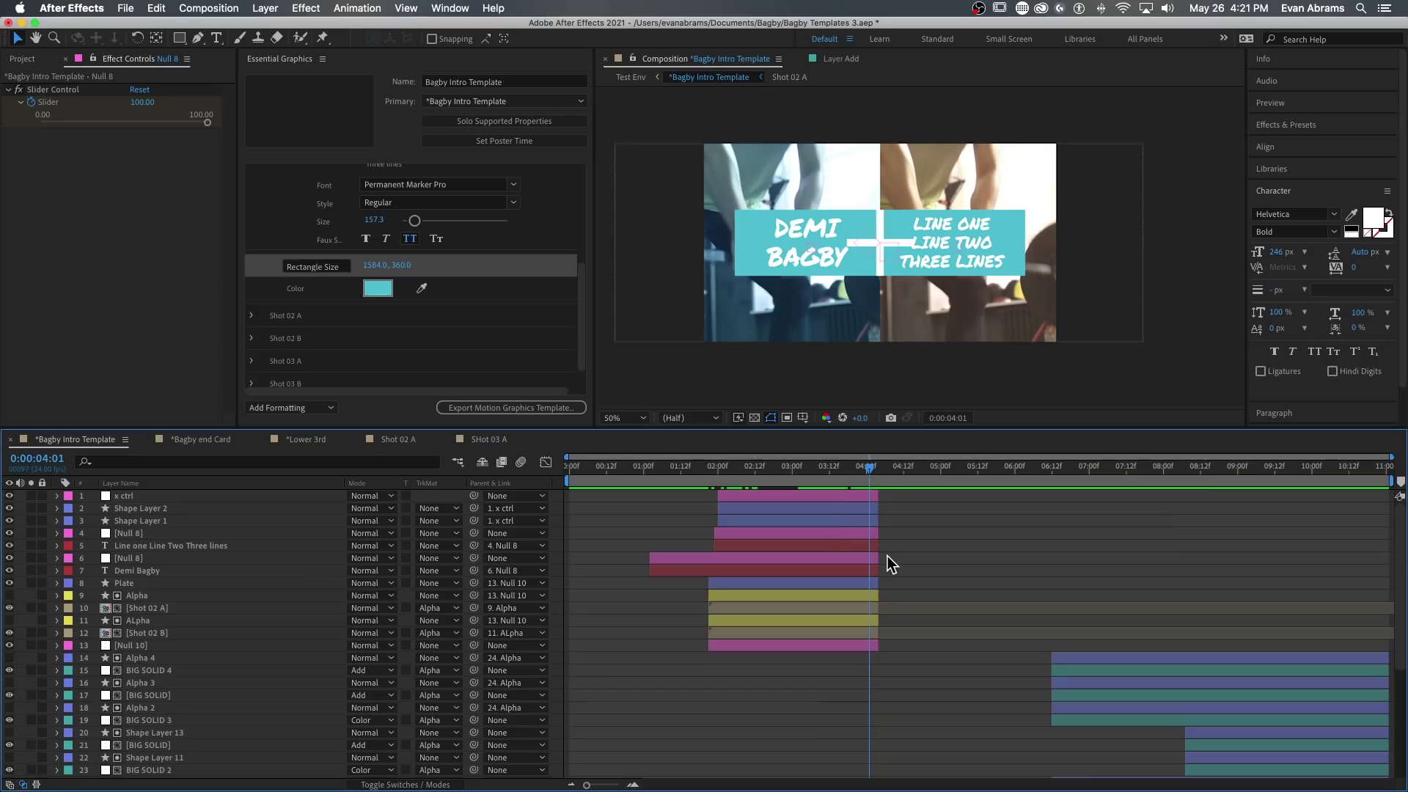
Preview the intro from 1:03, then again from 3:23.
{"action": "left_click", "coordinate": [653, 467]}
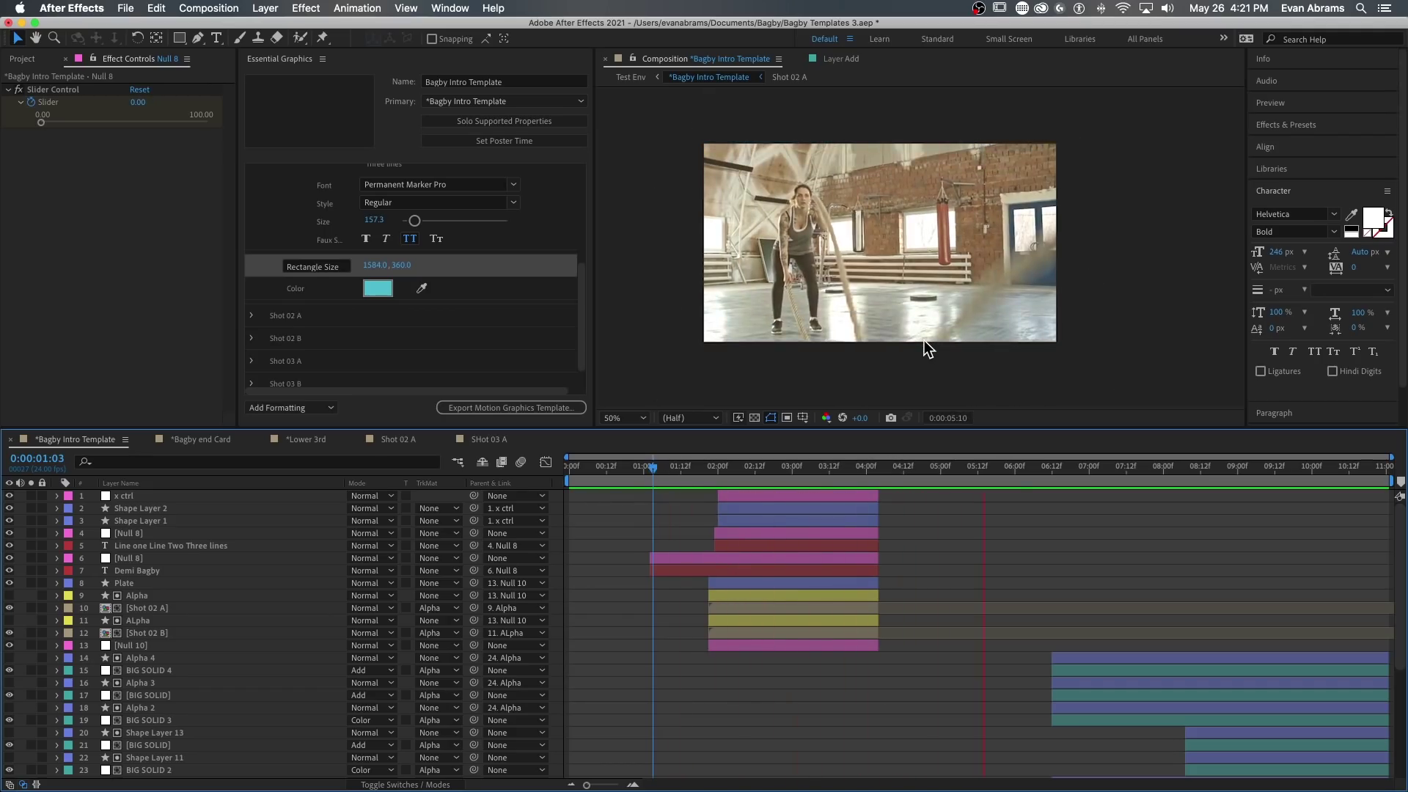
{"action": "key", "text": "space"}
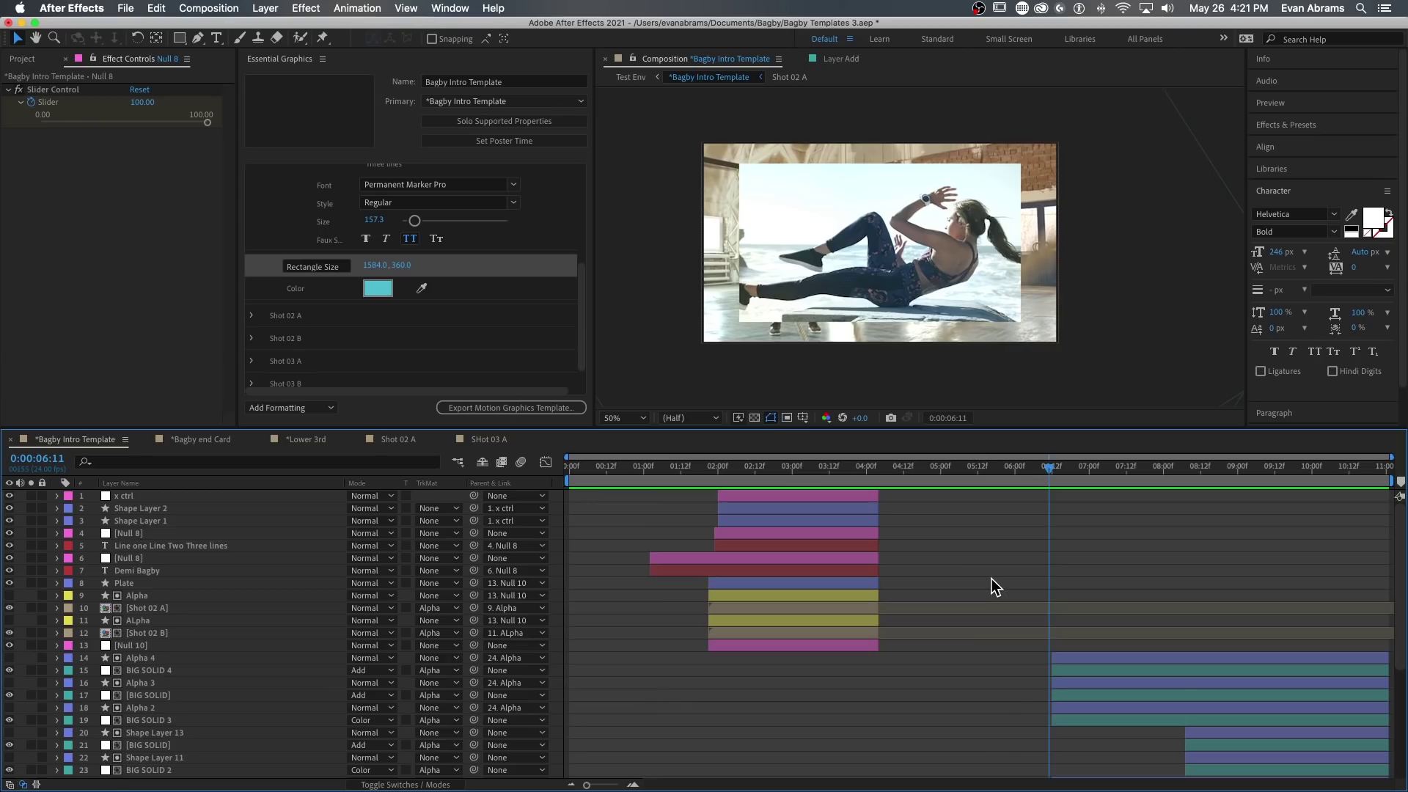
{"action": "scroll", "coordinate": [992, 579], "scroll_direction": "down", "scroll_amount": 5}
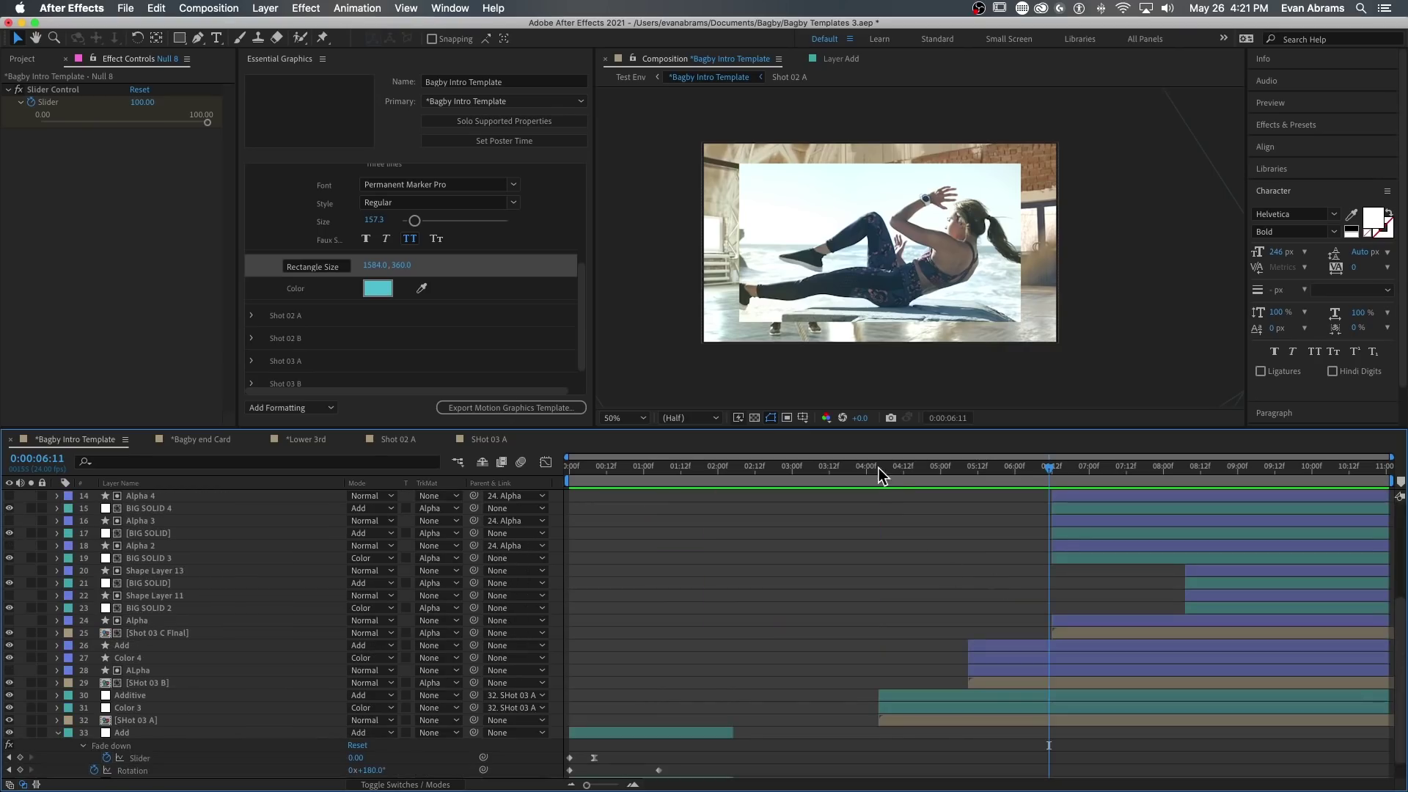
{"action": "left_click_drag", "start_coordinate": [879, 468], "coordinate": [865, 470]}
{"action": "key", "text": "space"}
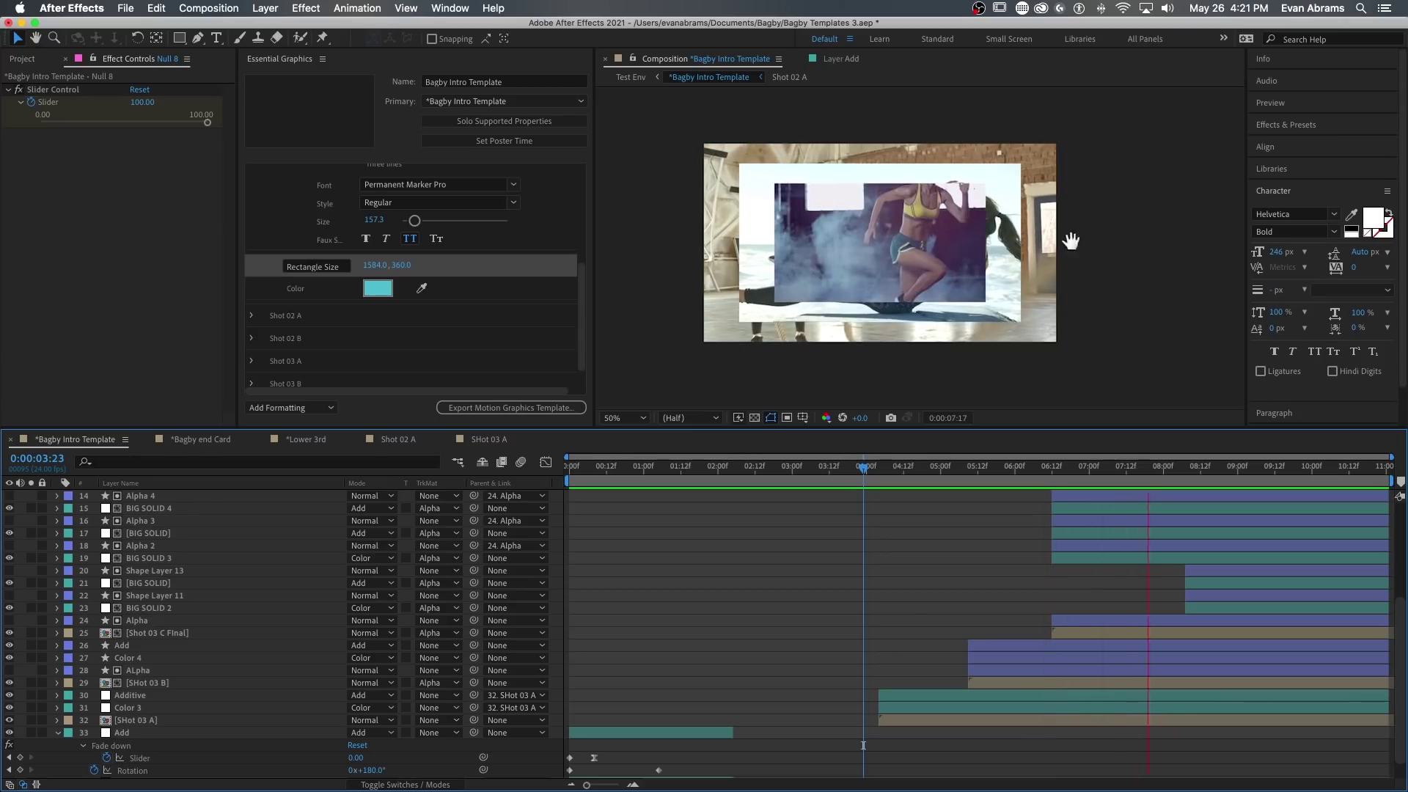
{"action": "key", "text": "space"}
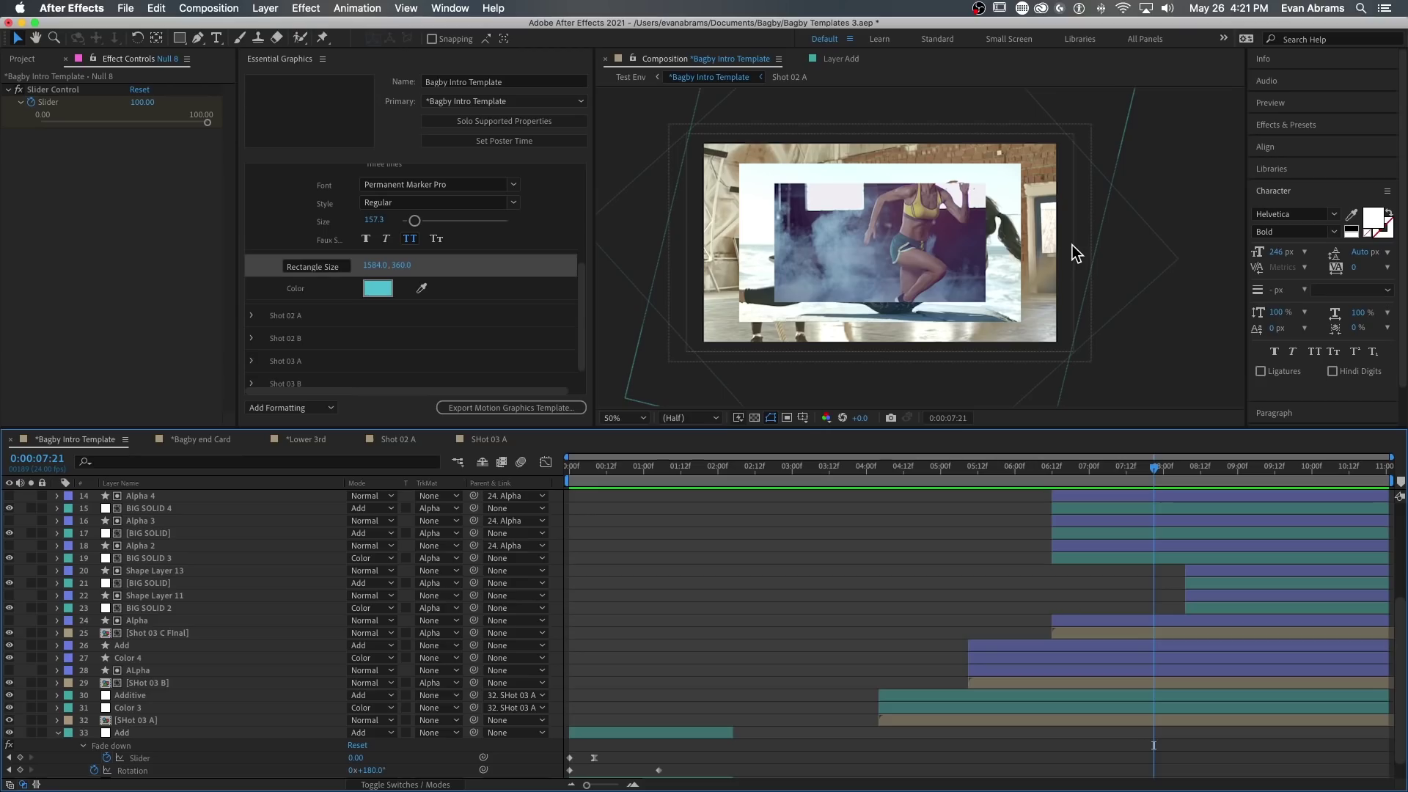
Show Scale for the Shot 03 A, B and C Final layers and select SHot 03 A's two keyframes.
{"action": "left_click", "coordinate": [961, 716]}
{"action": "key", "text": "s"}
{"action": "left_click", "coordinate": [1027, 682]}
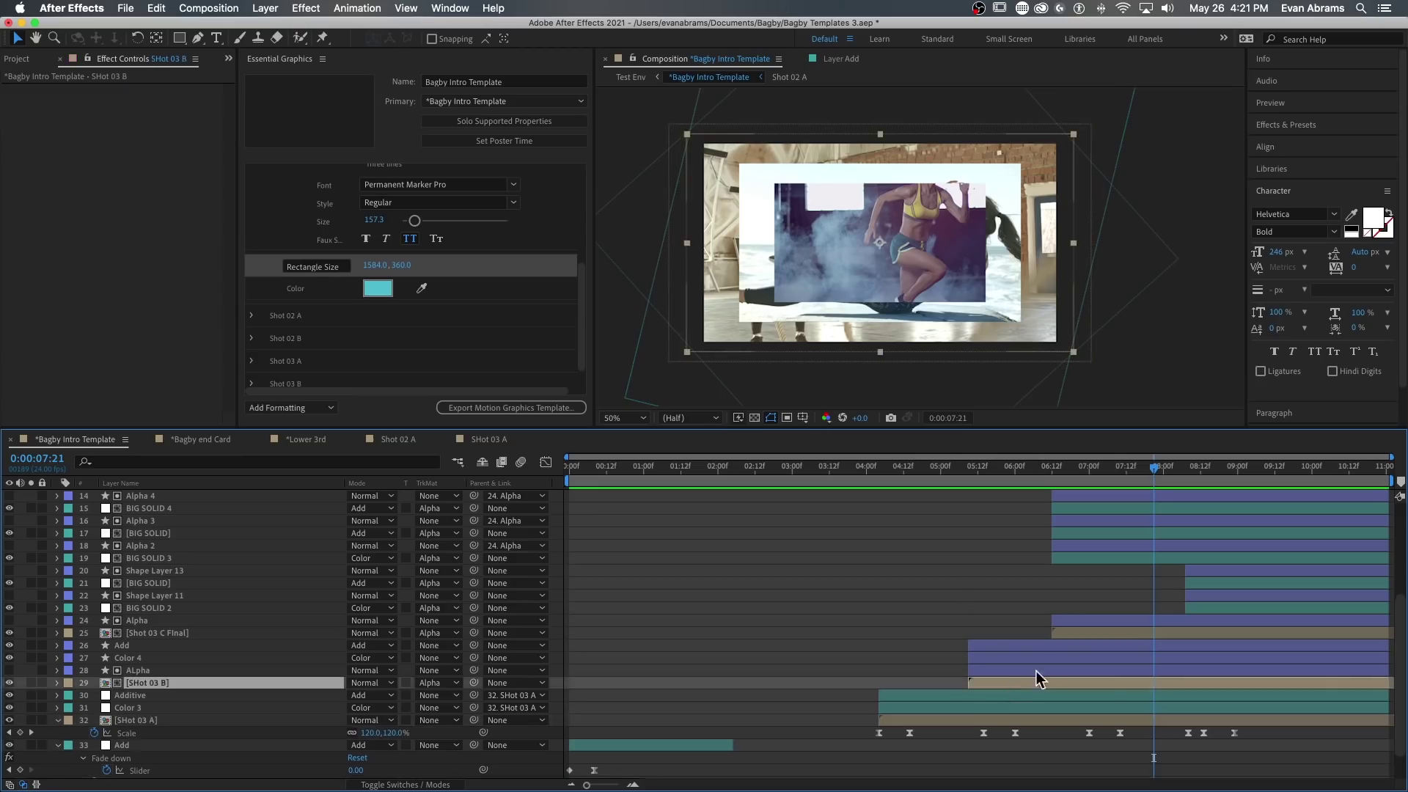
{"action": "key", "text": "s"}
{"action": "left_click", "coordinate": [1095, 633]}
{"action": "key", "text": "s"}
{"action": "scroll", "coordinate": [1094, 631], "scroll_direction": "down", "scroll_amount": 3}
{"action": "left_click_drag", "start_coordinate": [962, 474], "coordinate": [983, 473]}
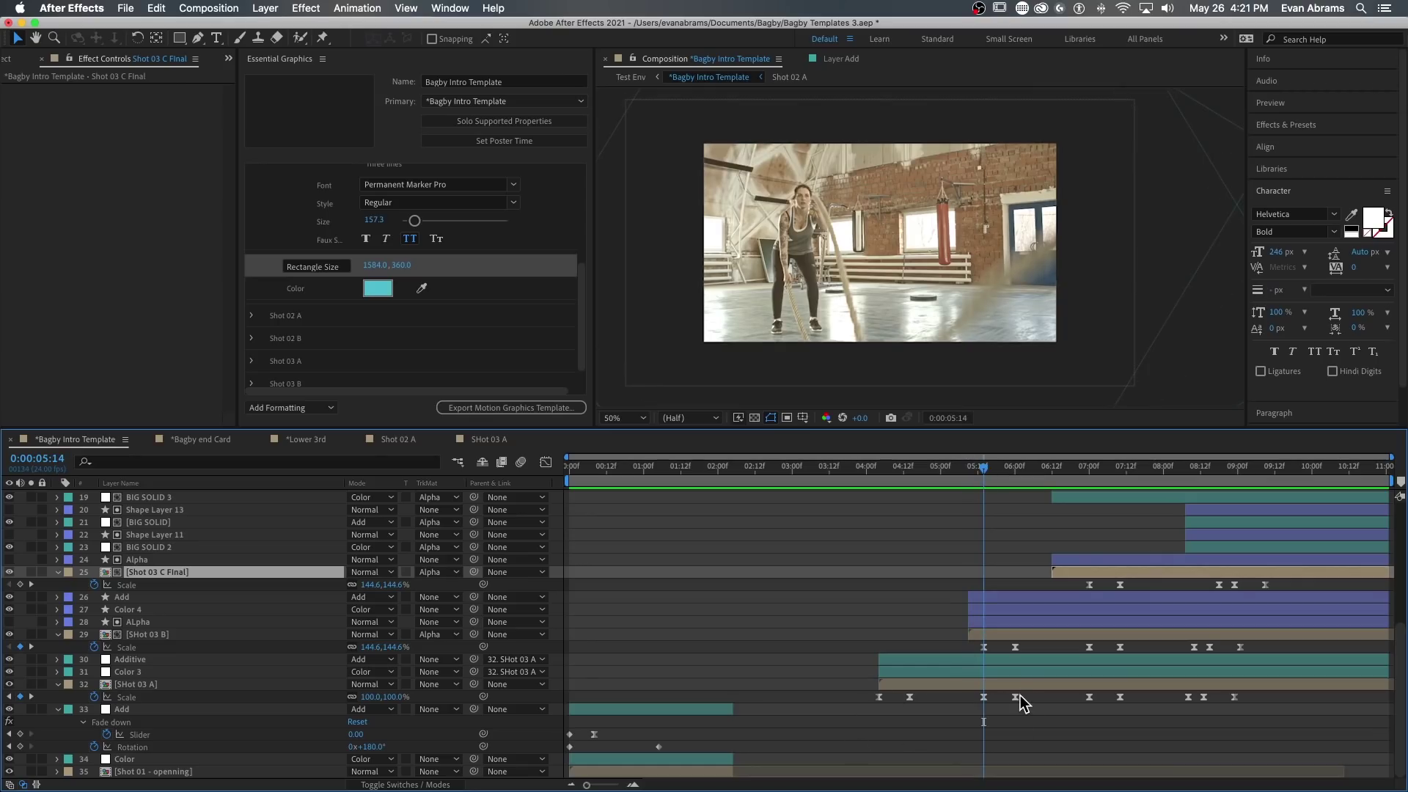
{"action": "left_click_drag", "start_coordinate": [1019, 695], "coordinate": [975, 703]}
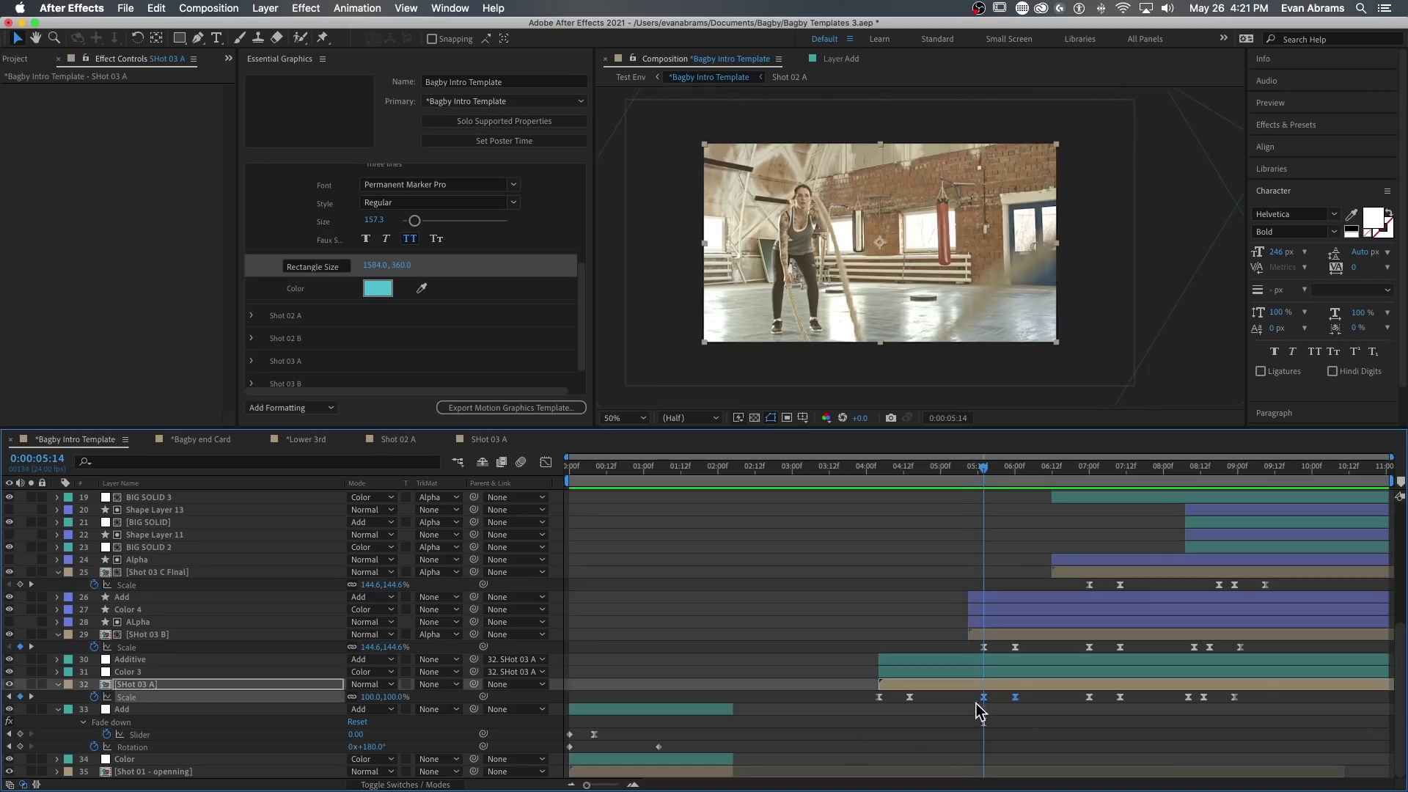
Open SHot 03 A's Scale speed graph and select the 04:04 and 04:14 keyframes.
{"action": "left_click", "coordinate": [548, 463]}
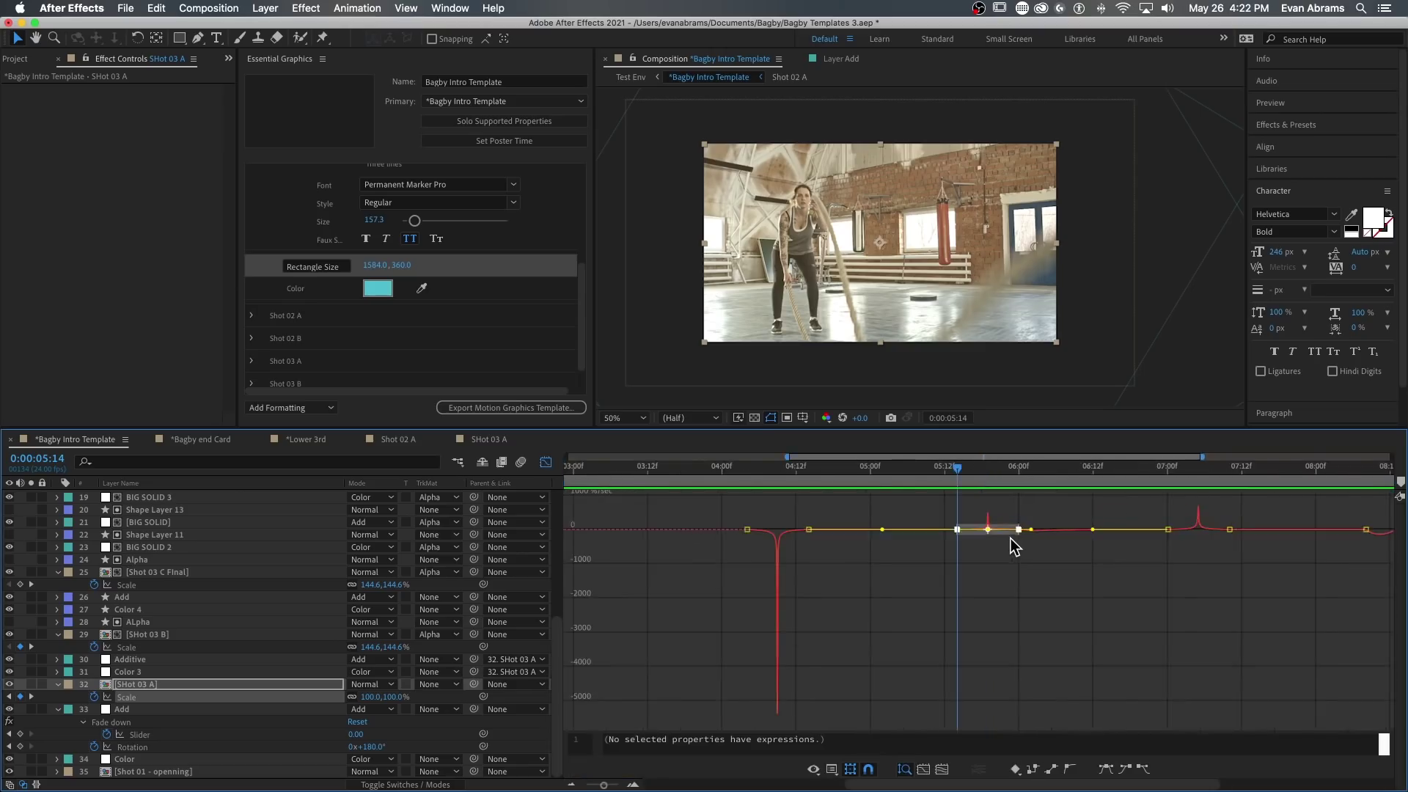
{"action": "scroll", "coordinate": [1012, 546], "scroll_direction": "right", "scroll_amount": 3}
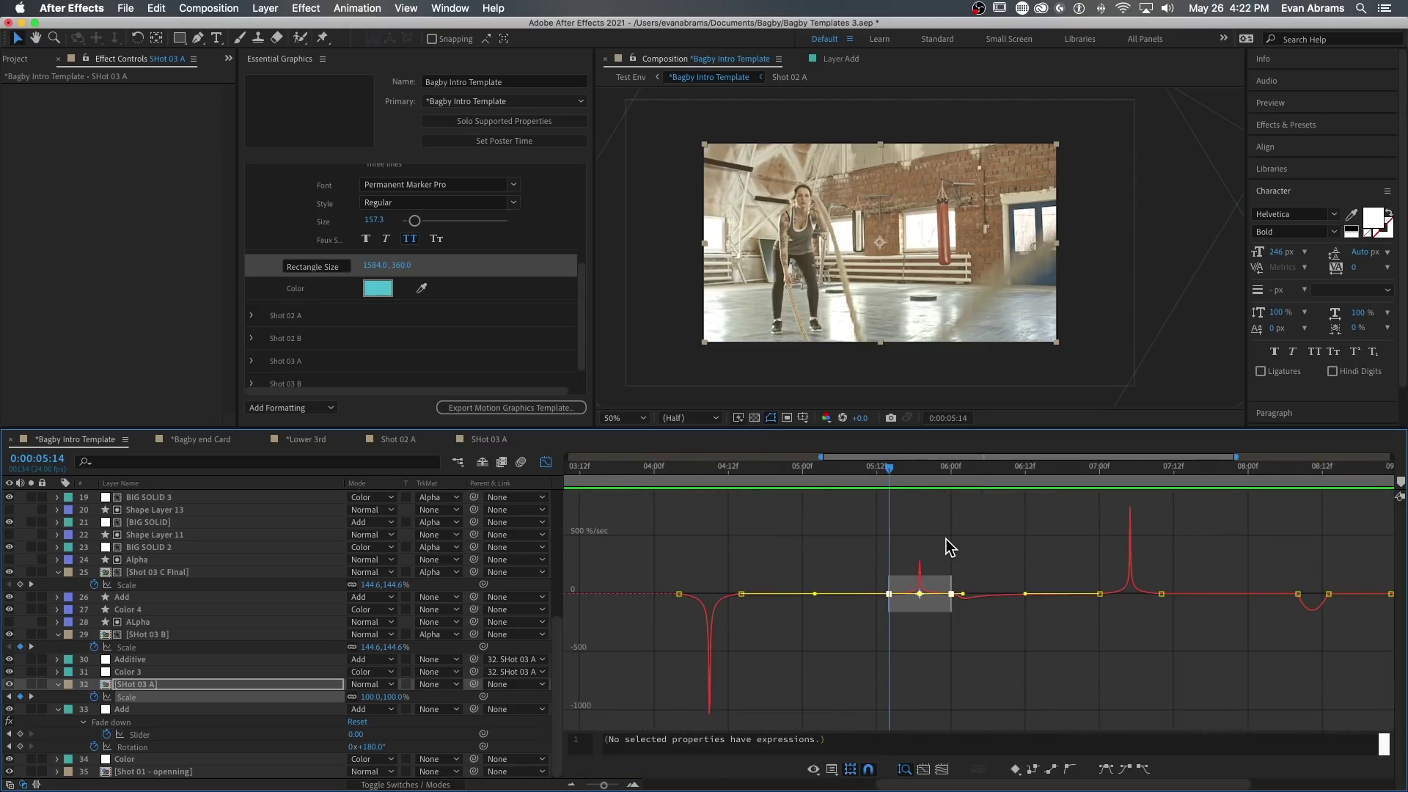
{"action": "left_click", "coordinate": [676, 468]}
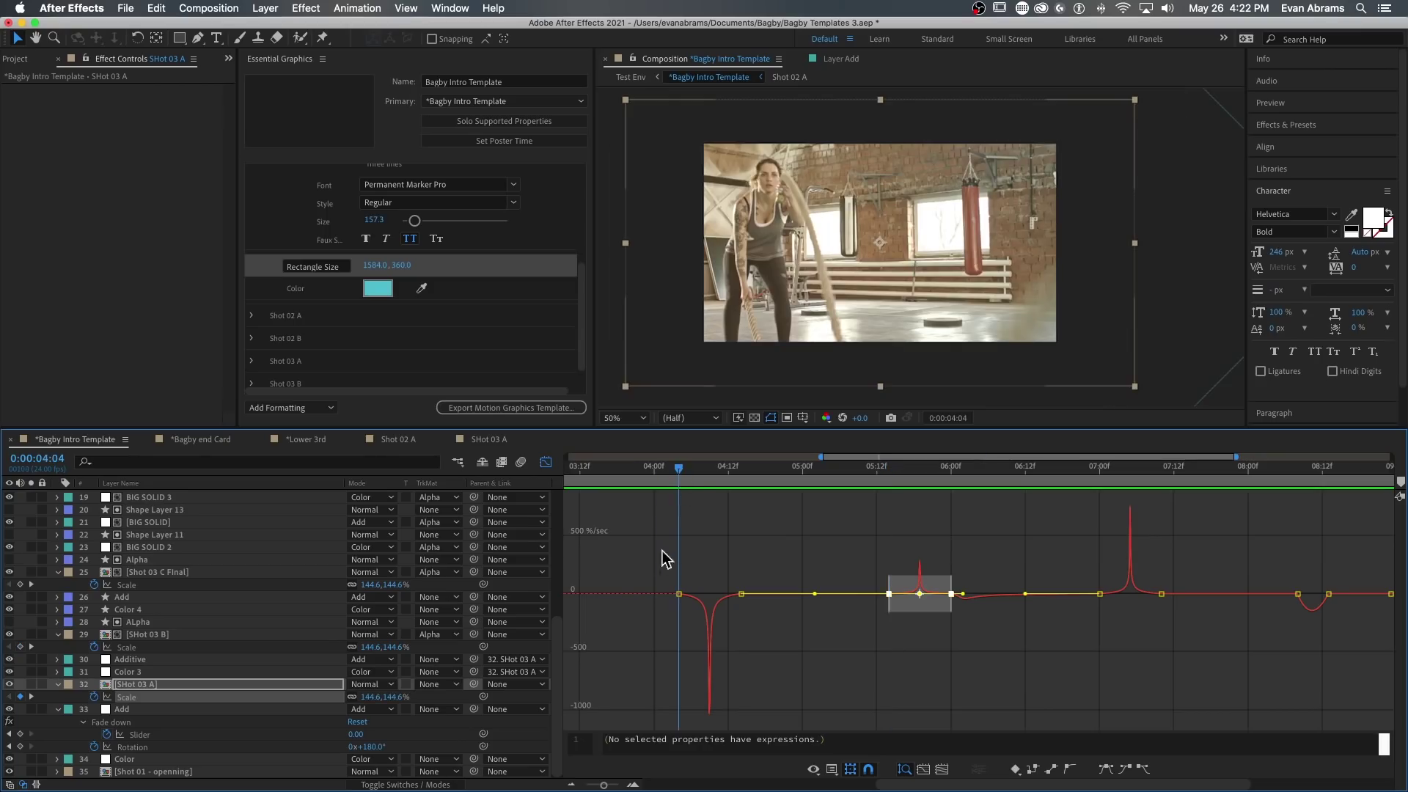
{"action": "left_click_drag", "start_coordinate": [662, 551], "coordinate": [742, 608]}
{"action": "scroll", "coordinate": [689, 601], "scroll_direction": "up", "scroll_amount": 3}
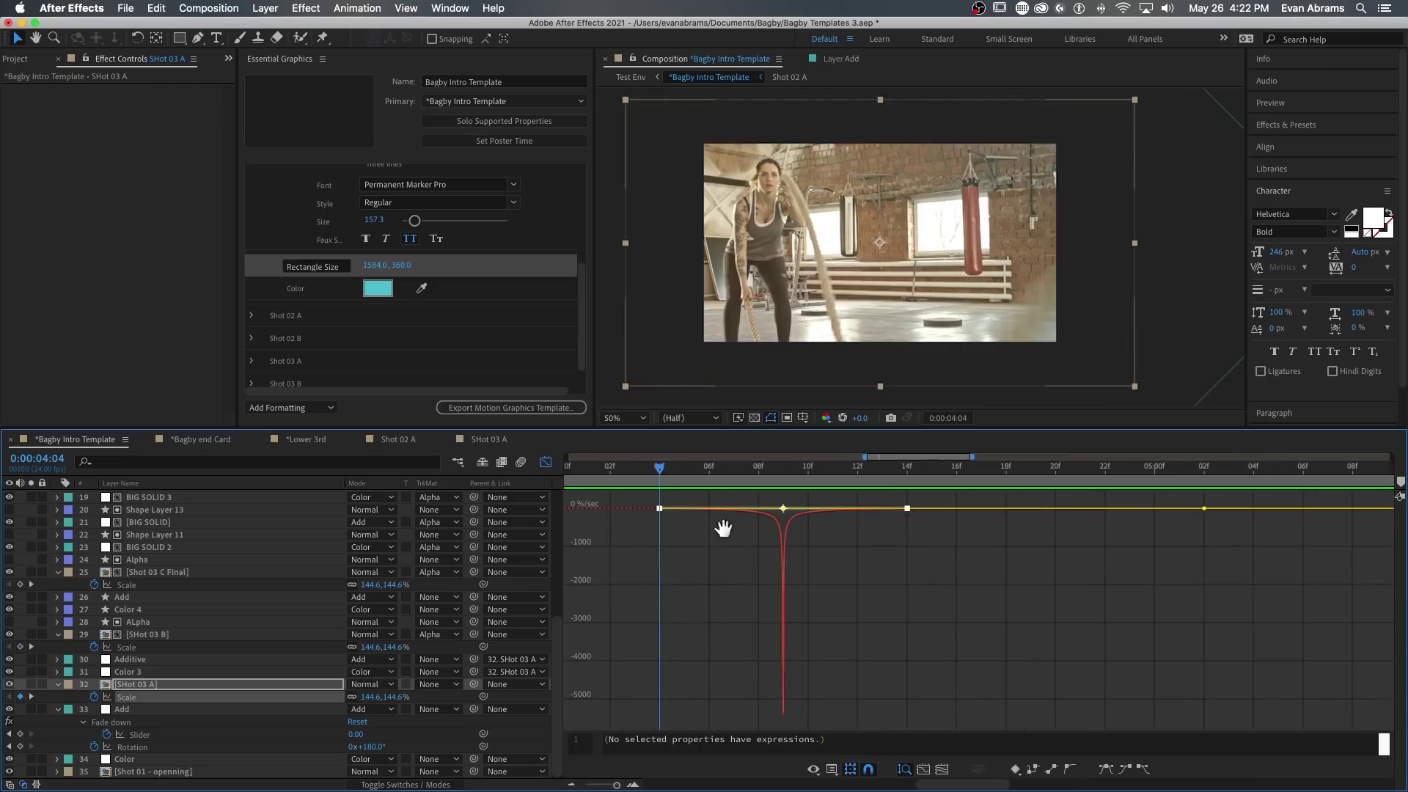
{"action": "left_click_drag", "start_coordinate": [723, 528], "coordinate": [793, 557]}
{"action": "left_click", "coordinate": [816, 770]}
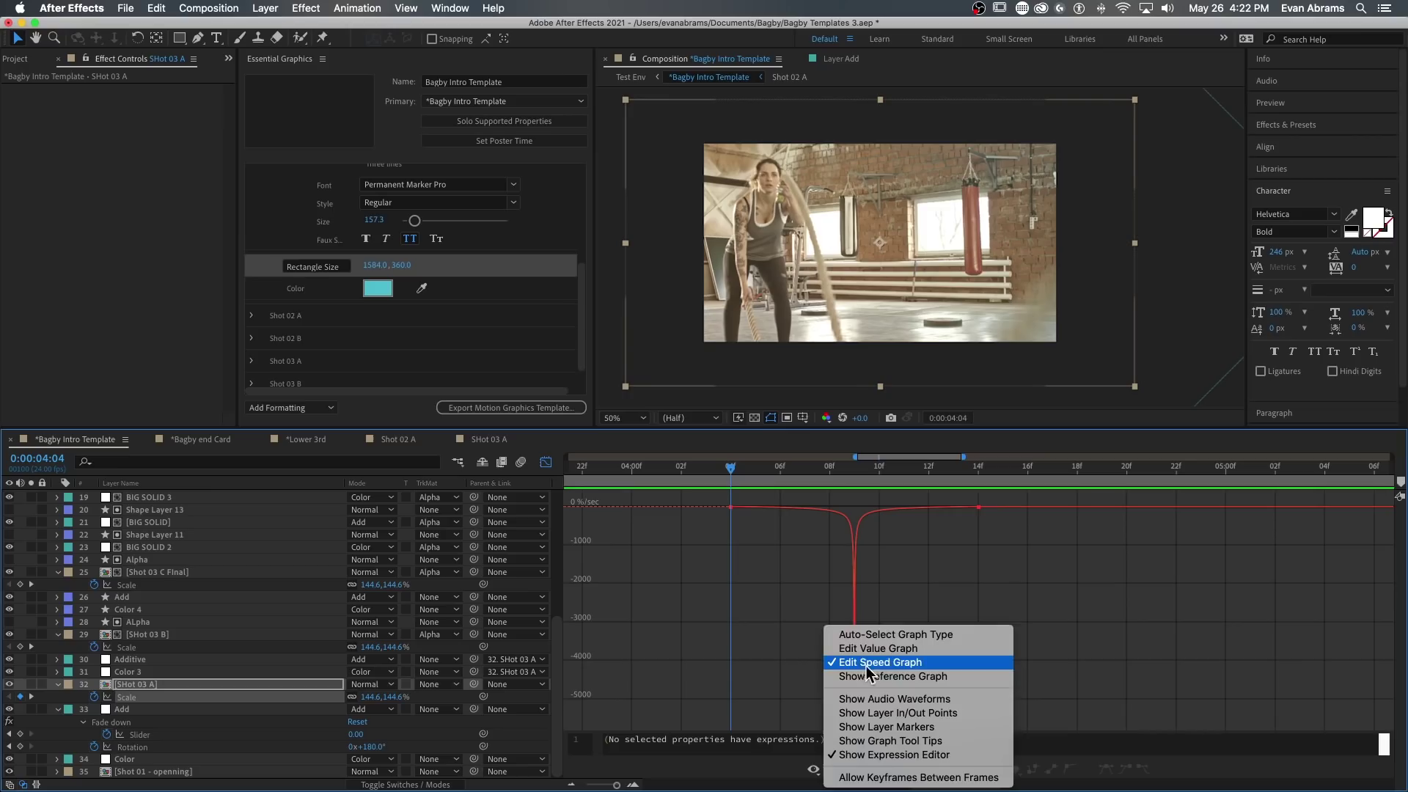
{"action": "left_click", "coordinate": [943, 584]}
{"action": "left_click", "coordinate": [834, 519]}
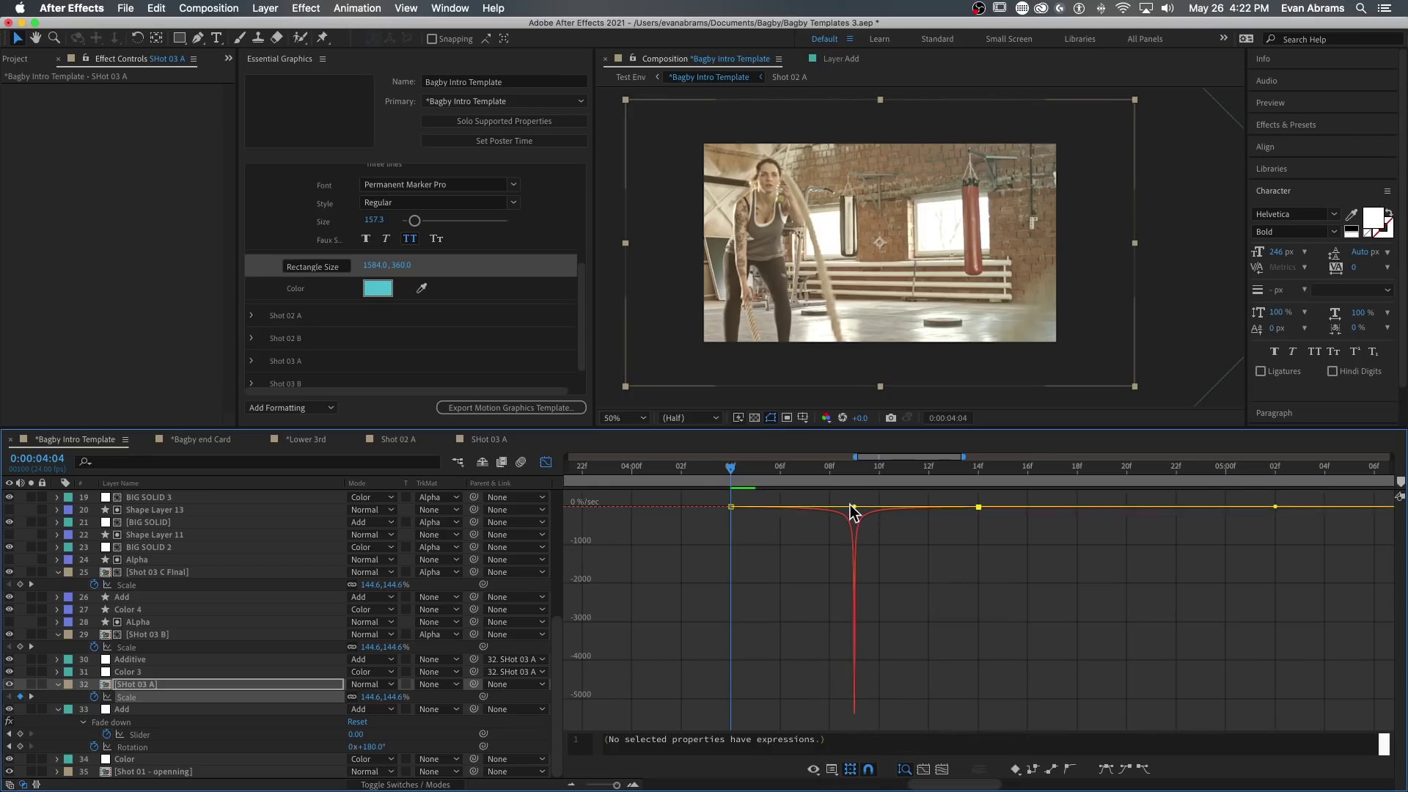
Drag the influence handles to lengthen the ease, previewing the zoom from 04:03.
{"action": "left_click_drag", "start_coordinate": [855, 507], "coordinate": [704, 518]}
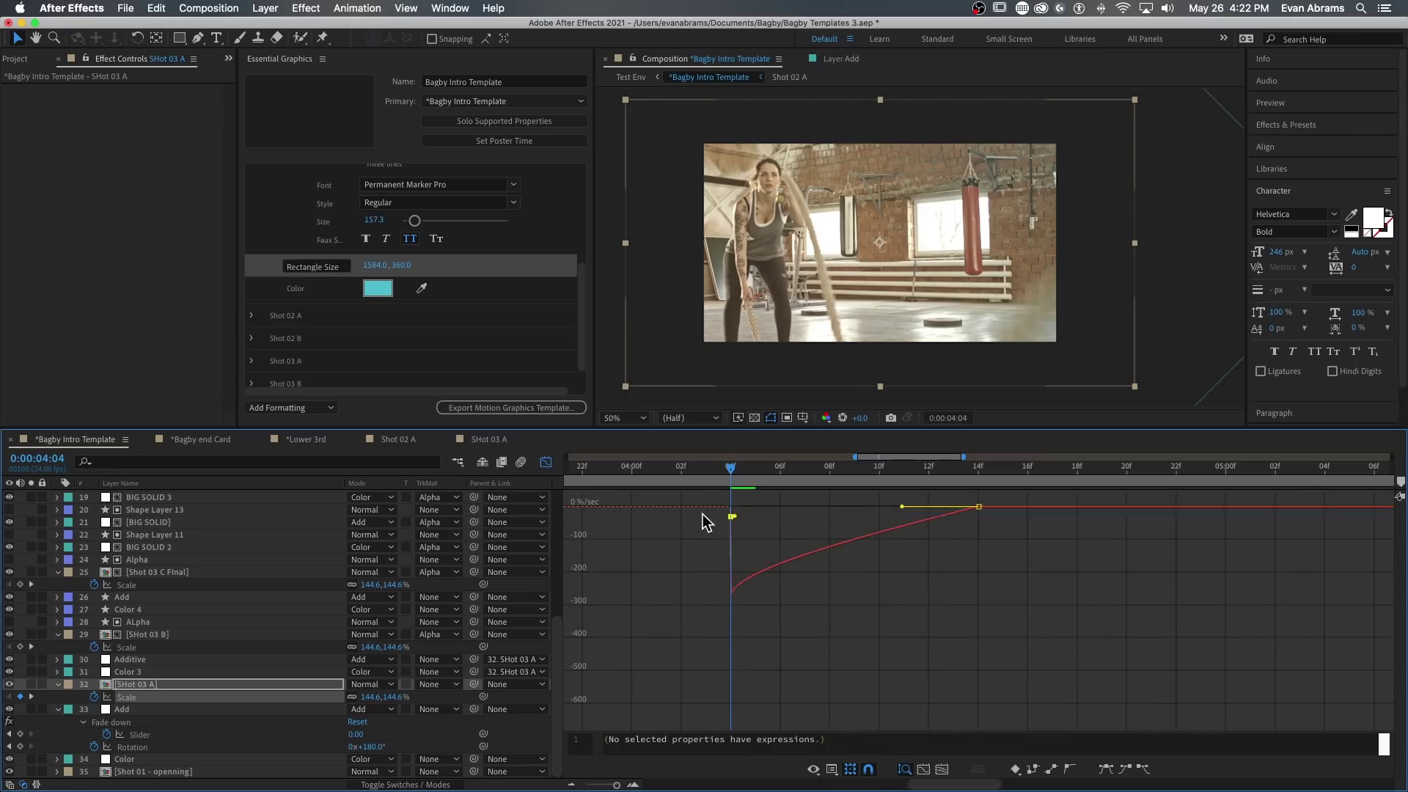
{"action": "left_click_drag", "start_coordinate": [904, 507], "coordinate": [854, 508]}
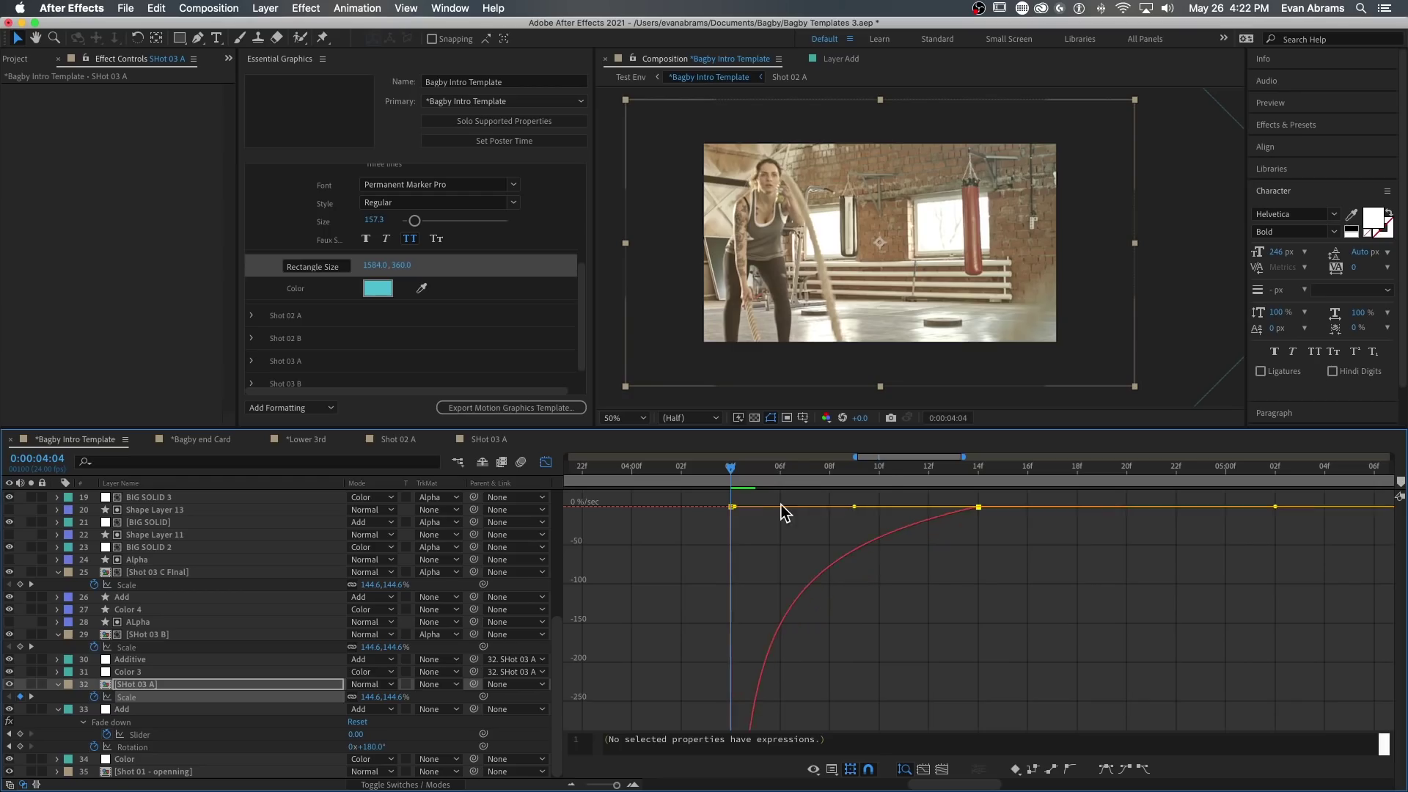
{"action": "left_click", "coordinate": [702, 470]}
{"action": "key", "text": "space"}
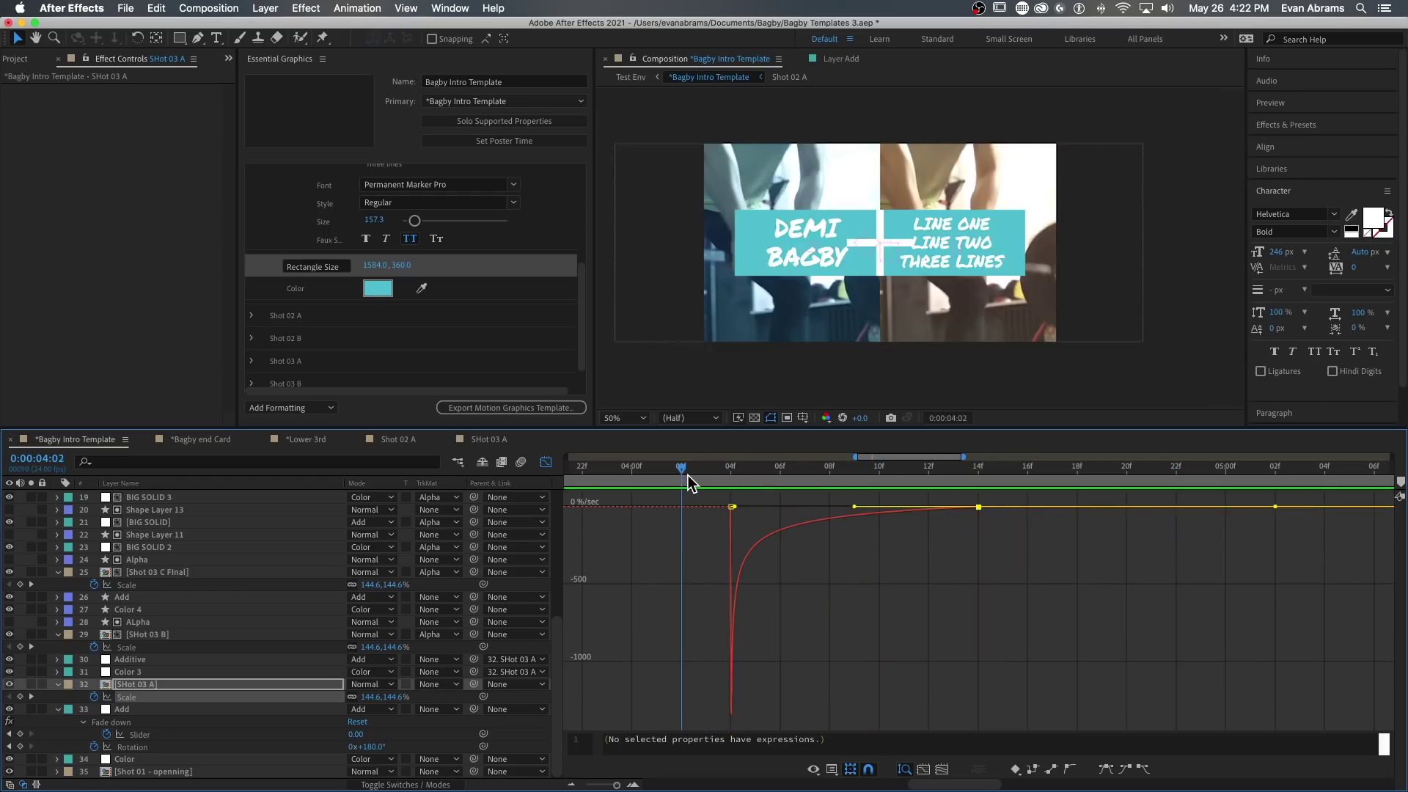
{"action": "key", "text": "space"}
{"action": "left_click_drag", "start_coordinate": [732, 506], "coordinate": [853, 507]}
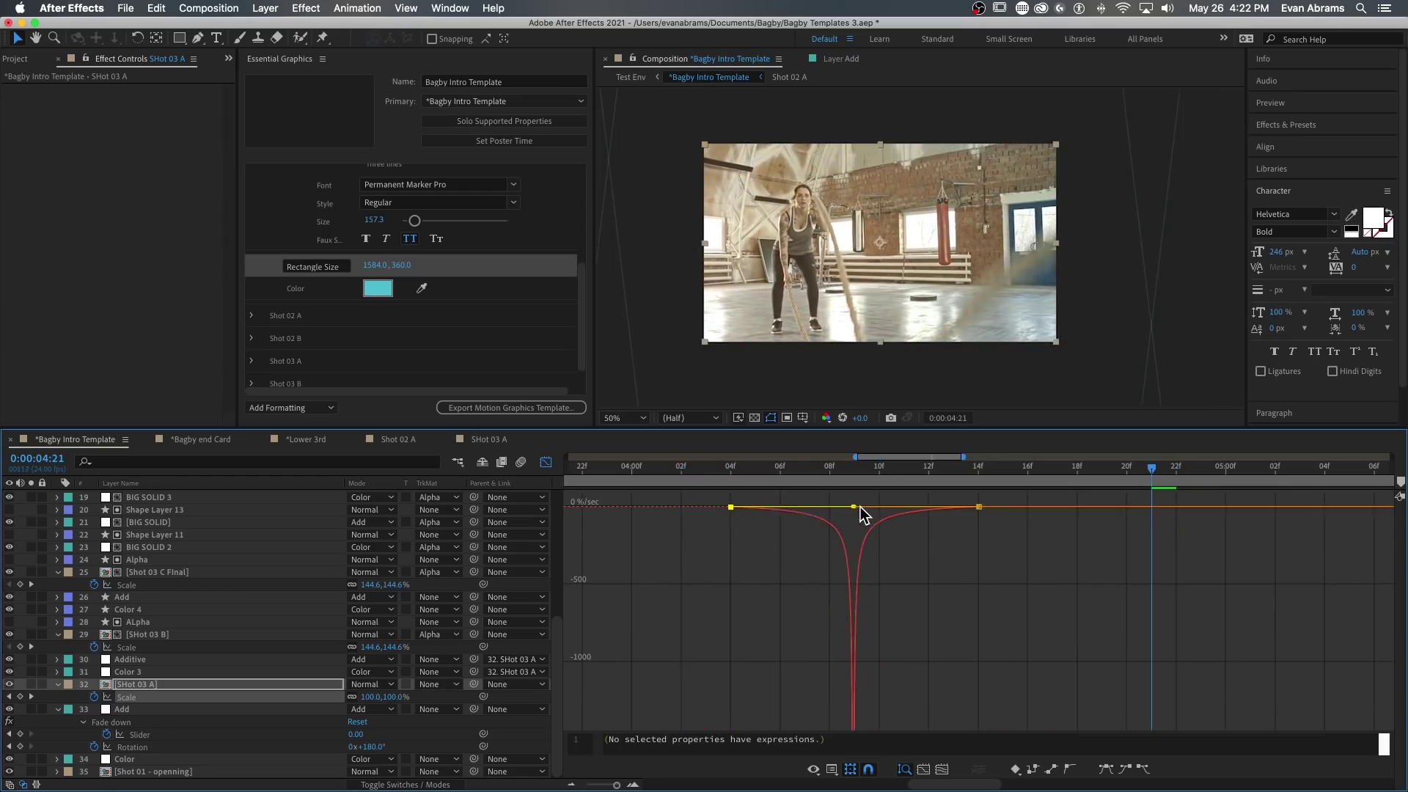
{"action": "left_click", "coordinate": [729, 478]}
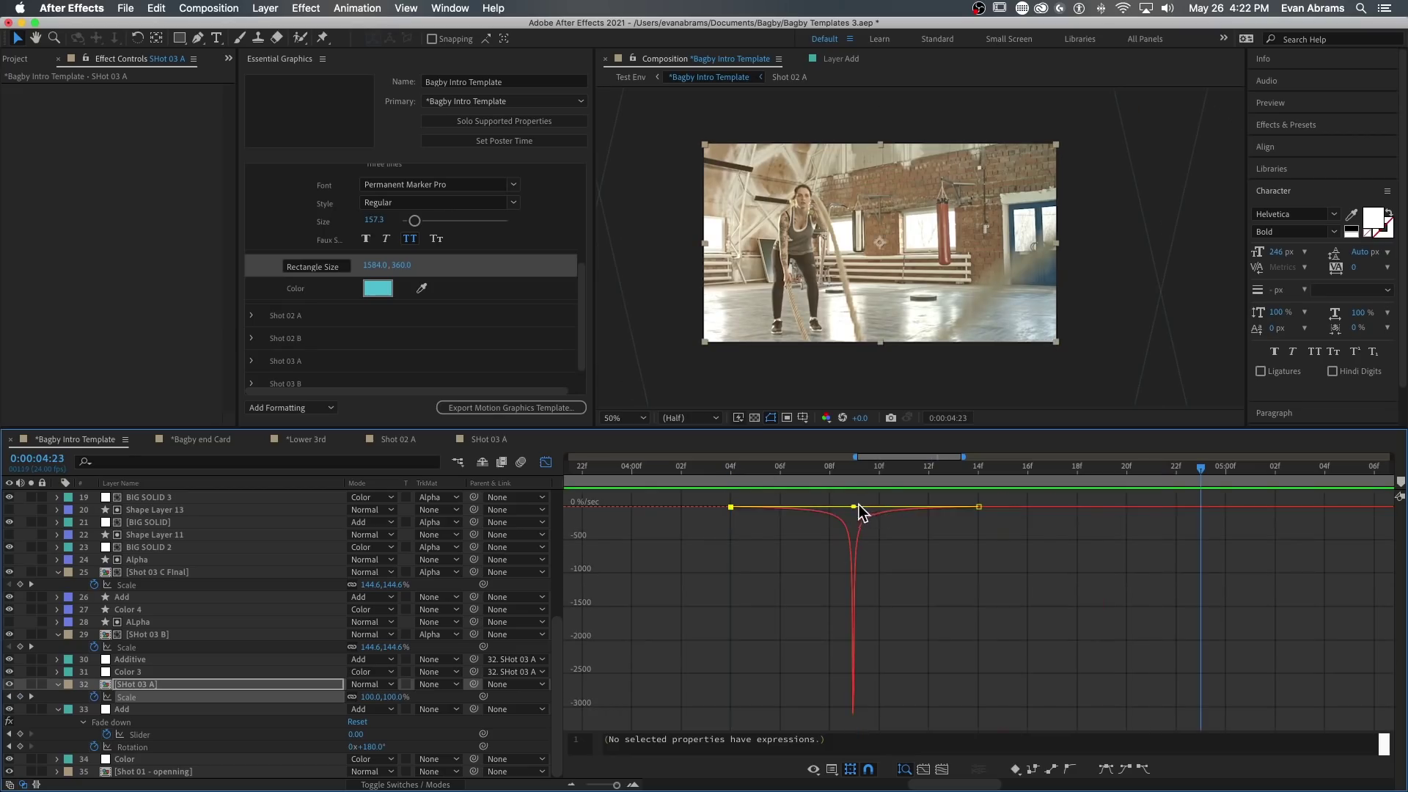
{"action": "left_click_drag", "start_coordinate": [855, 507], "coordinate": [687, 500]}
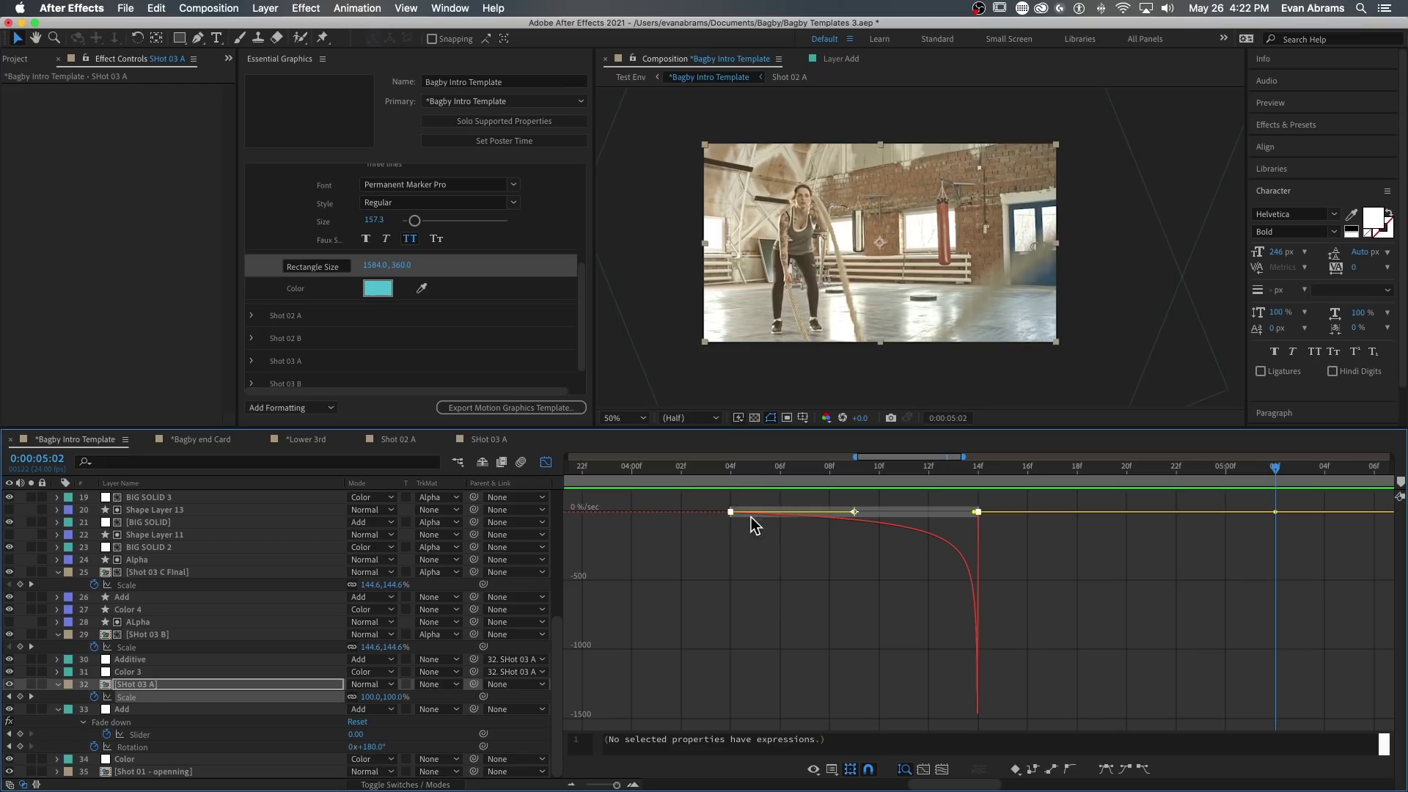
{"action": "left_click", "coordinate": [357, 8]}
Apply Easy Ease (F9) to both Scale keyframes and preview from 04:03.
{"action": "mouse_move", "coordinate": [445, 147]}
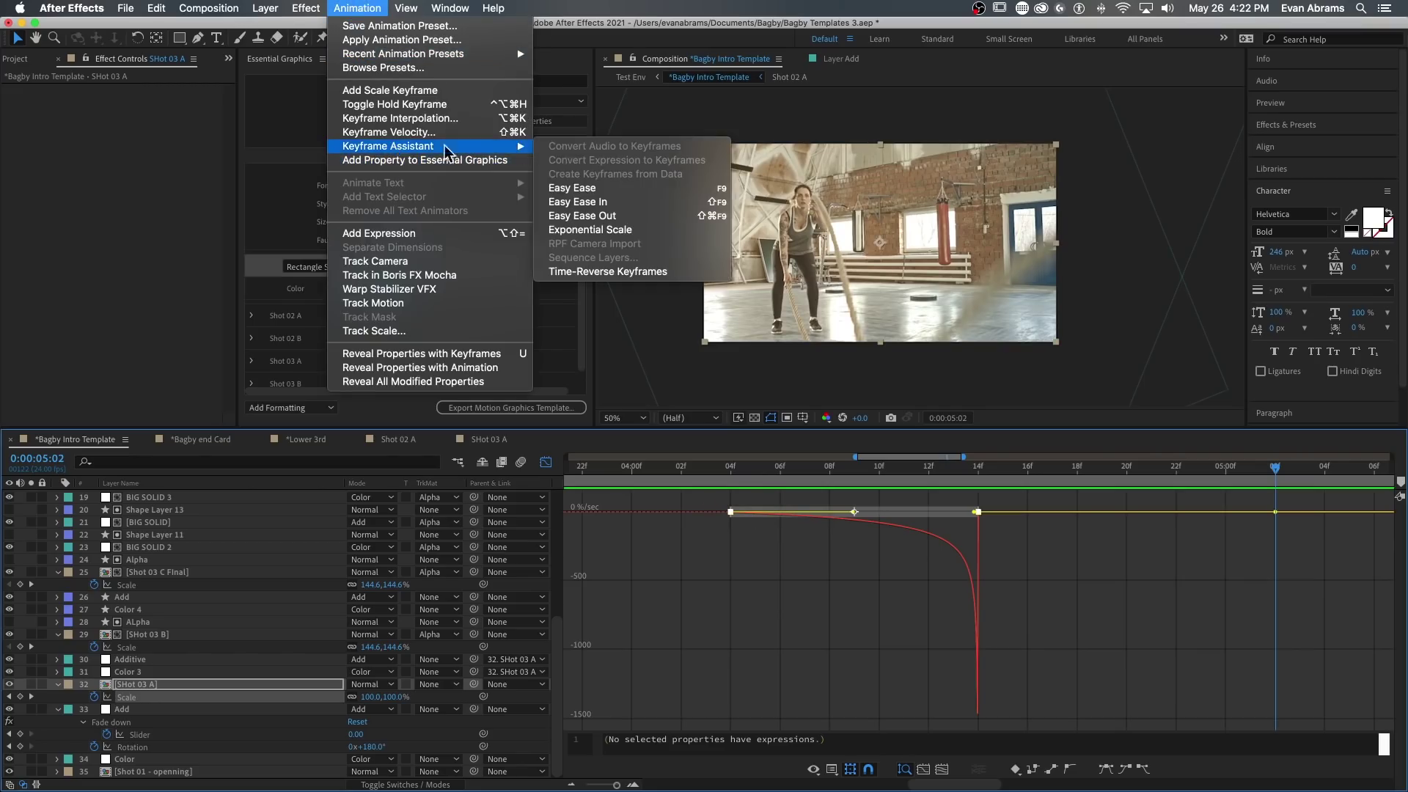
{"action": "left_click", "coordinate": [923, 569]}
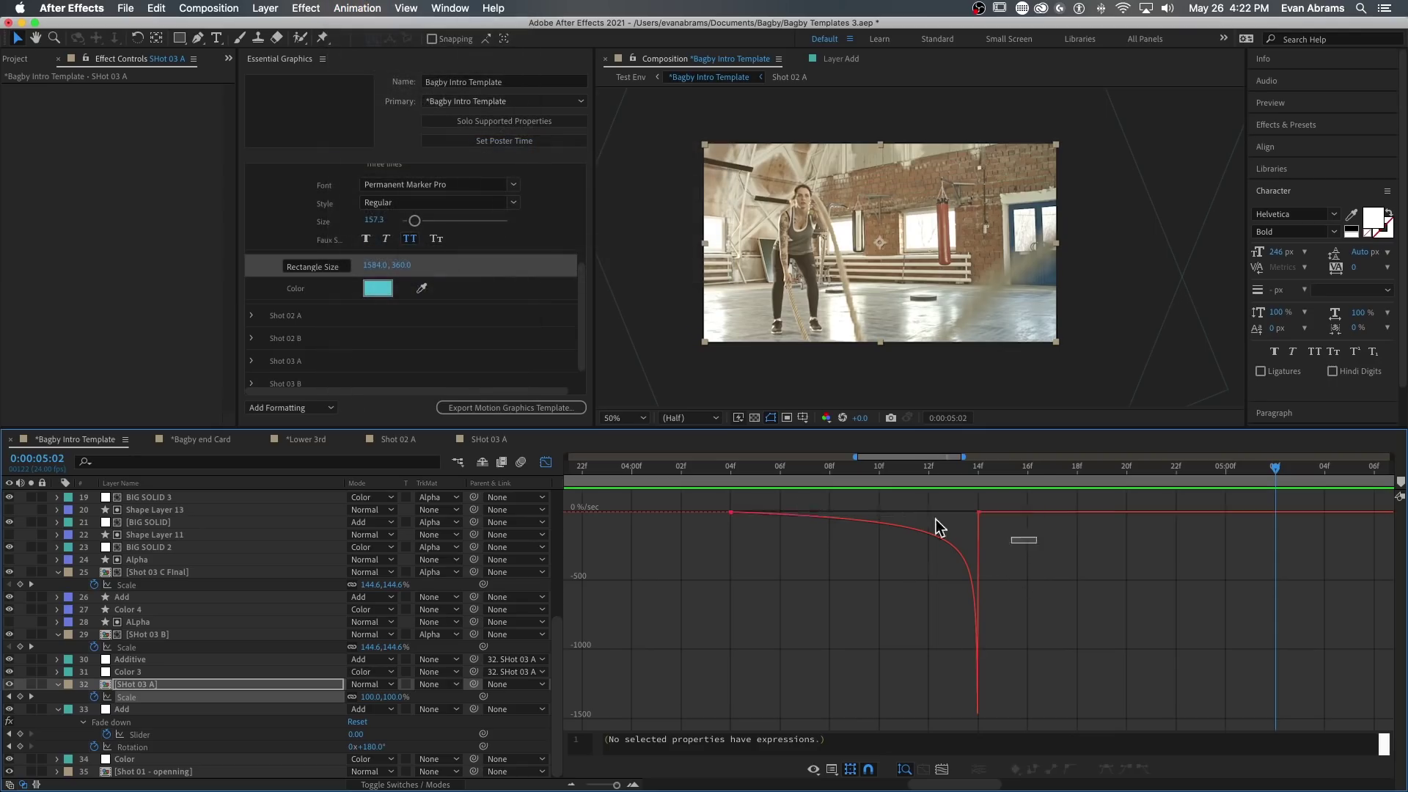
{"action": "left_click_drag", "start_coordinate": [1030, 539], "coordinate": [667, 496]}
{"action": "key", "text": "F9"}
{"action": "left_click", "coordinate": [715, 468]}
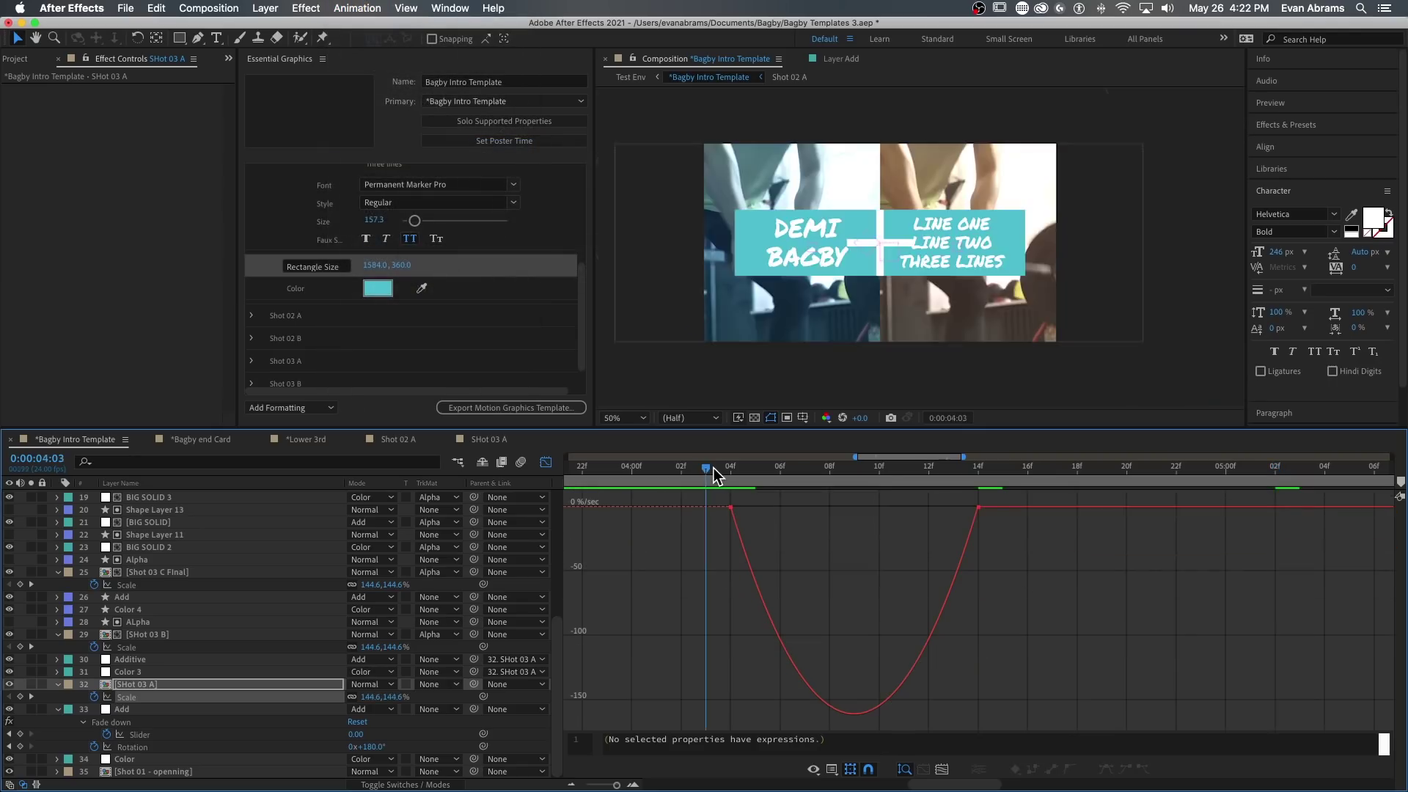
{"action": "key", "text": "space"}
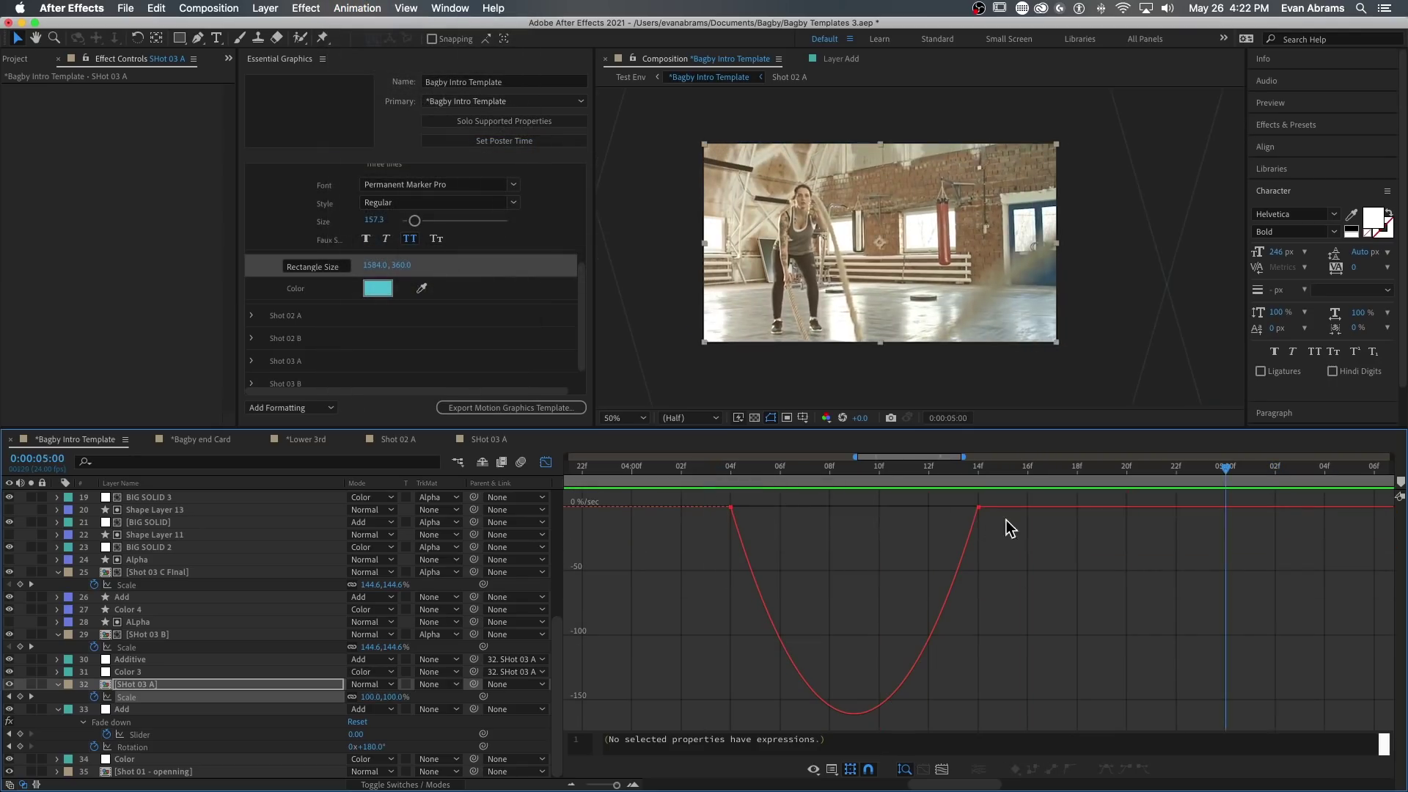
Retune an influence handle, preview again, and zoom the timeline in at 04:08.
{"action": "double_click", "coordinate": [972, 519]}
{"action": "left_click_drag", "start_coordinate": [940, 514], "coordinate": [734, 508]}
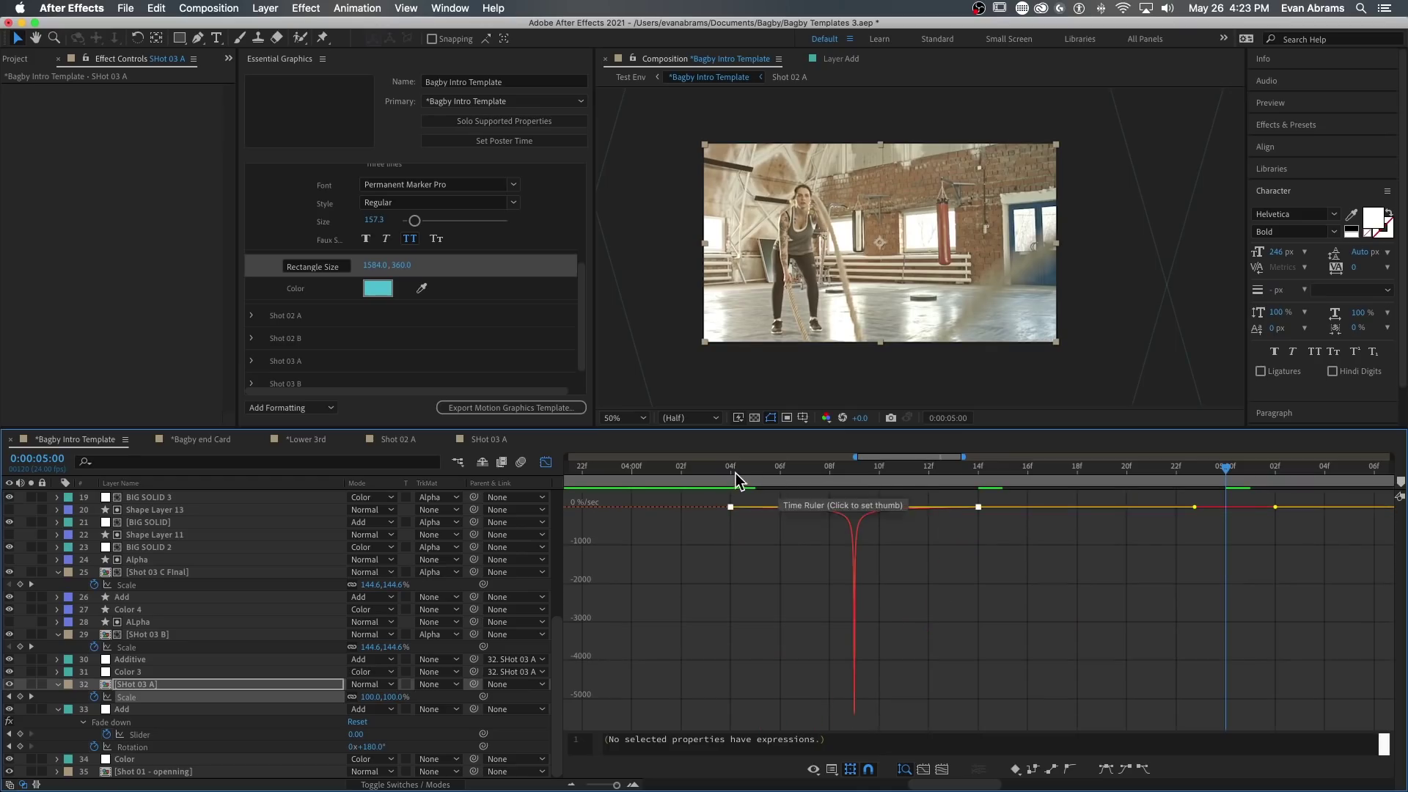
{"action": "left_click", "coordinate": [716, 468]}
{"action": "key", "text": "space"}
{"action": "key", "text": "space"}
{"action": "key", "text": "minus"}
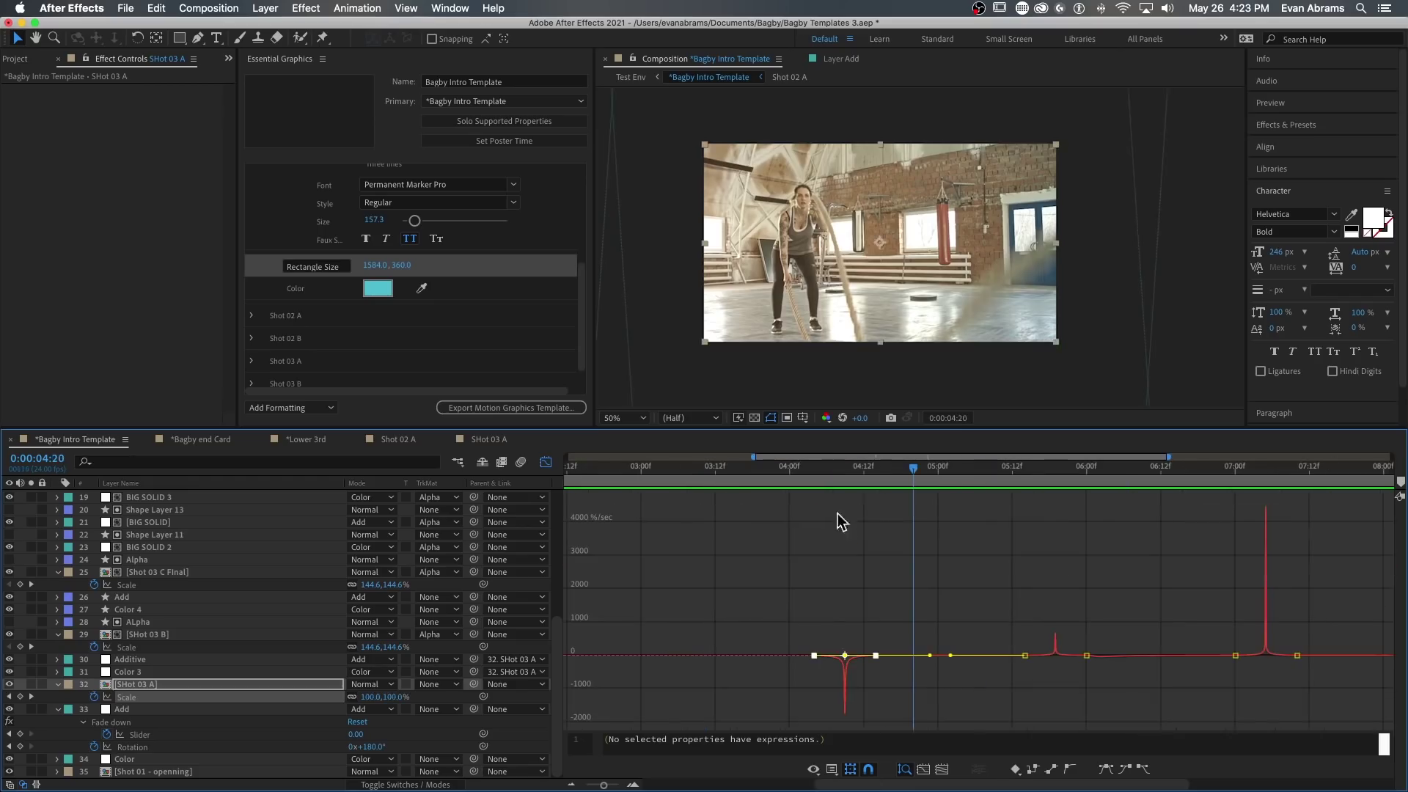
{"action": "mouse_move", "coordinate": [817, 473]}
{"action": "left_mouse_down"}
{"action": "mouse_move", "coordinate": [858, 478]}
{"action": "mouse_move", "coordinate": [840, 477]}
{"action": "left_mouse_up"}
{"action": "key", "text": "equal"}
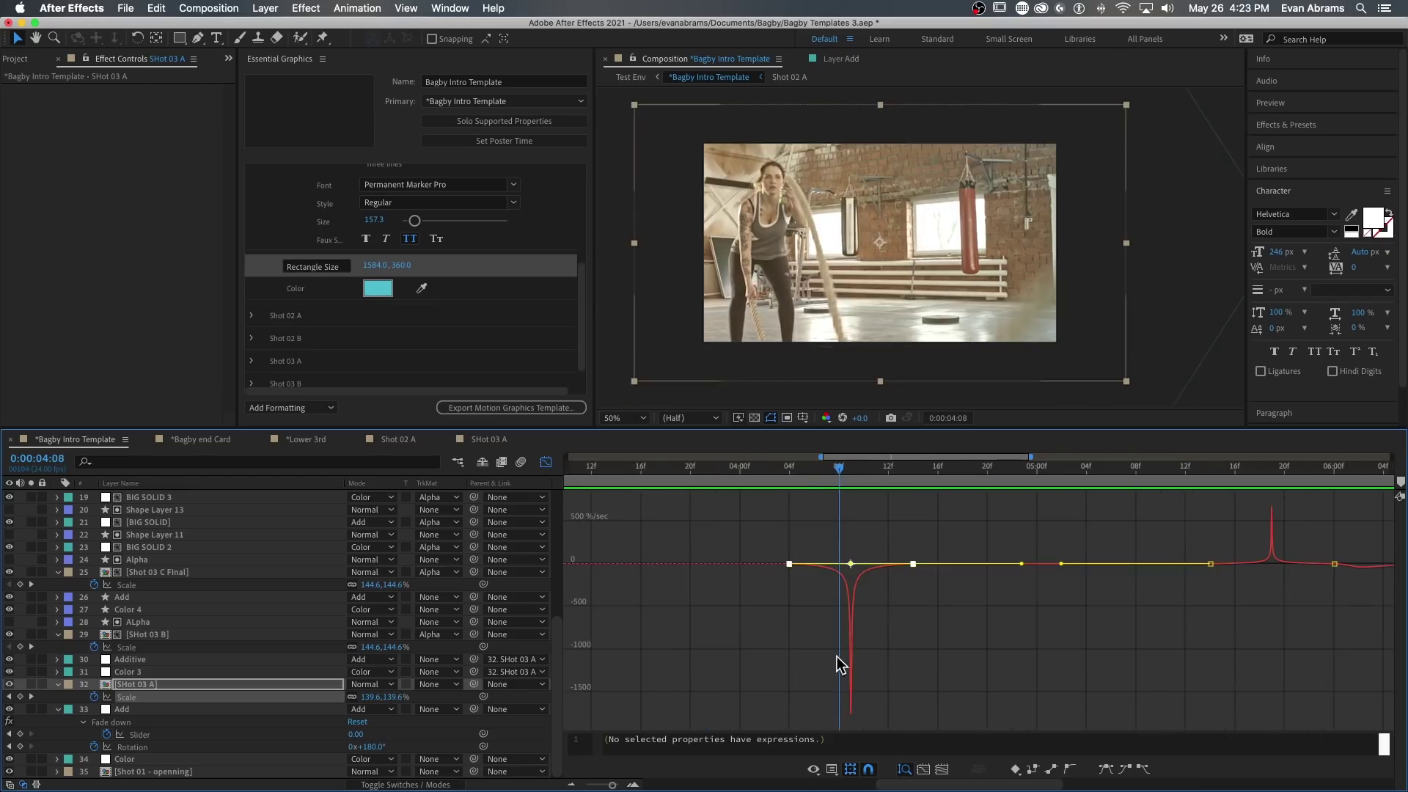
Switch the Graph Editor to SHot 03 A's Scale value graph, fitted to the keyframes.
{"action": "left_click", "coordinate": [831, 769]}
{"action": "left_click", "coordinate": [862, 651]}
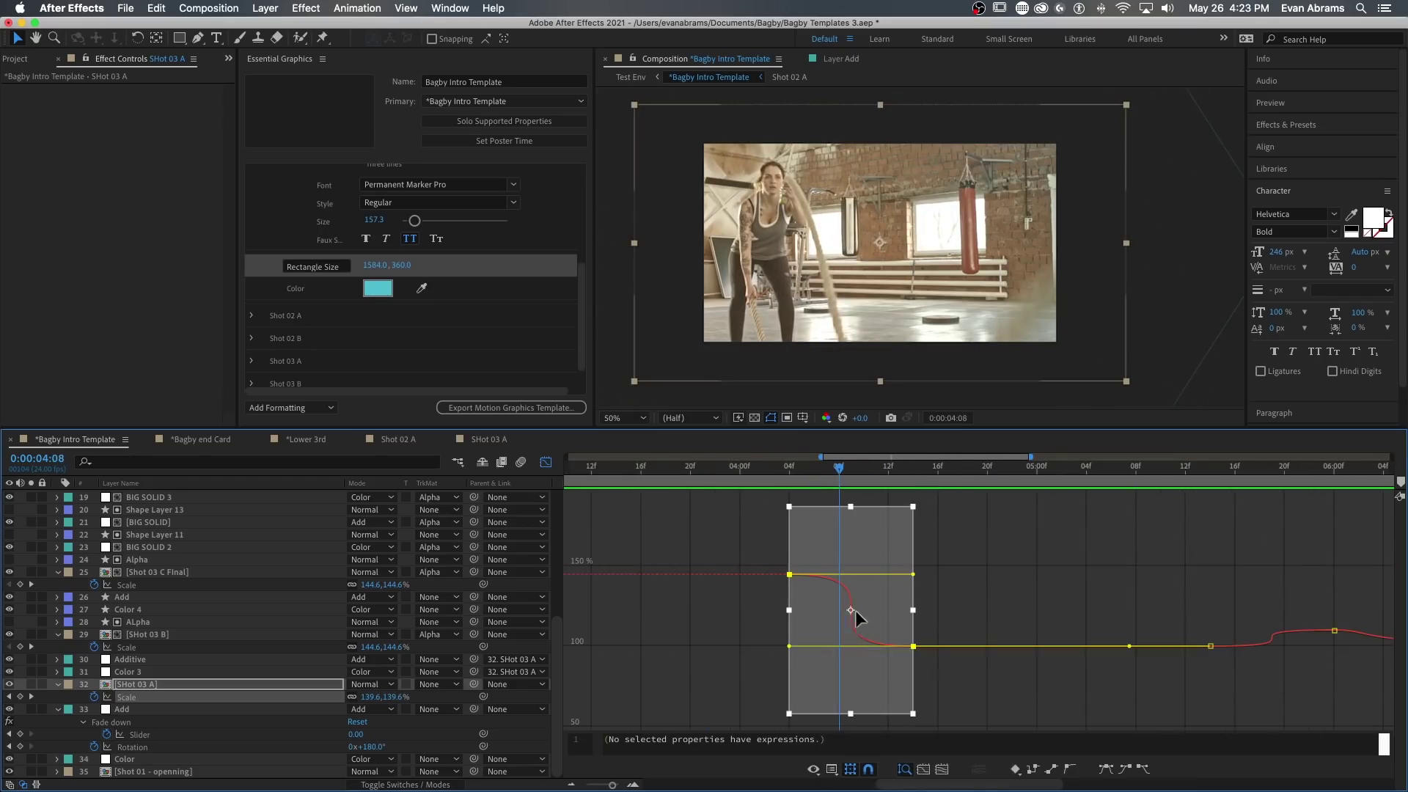
{"action": "left_click", "coordinate": [922, 600]}
{"action": "left_click", "coordinate": [836, 574]}
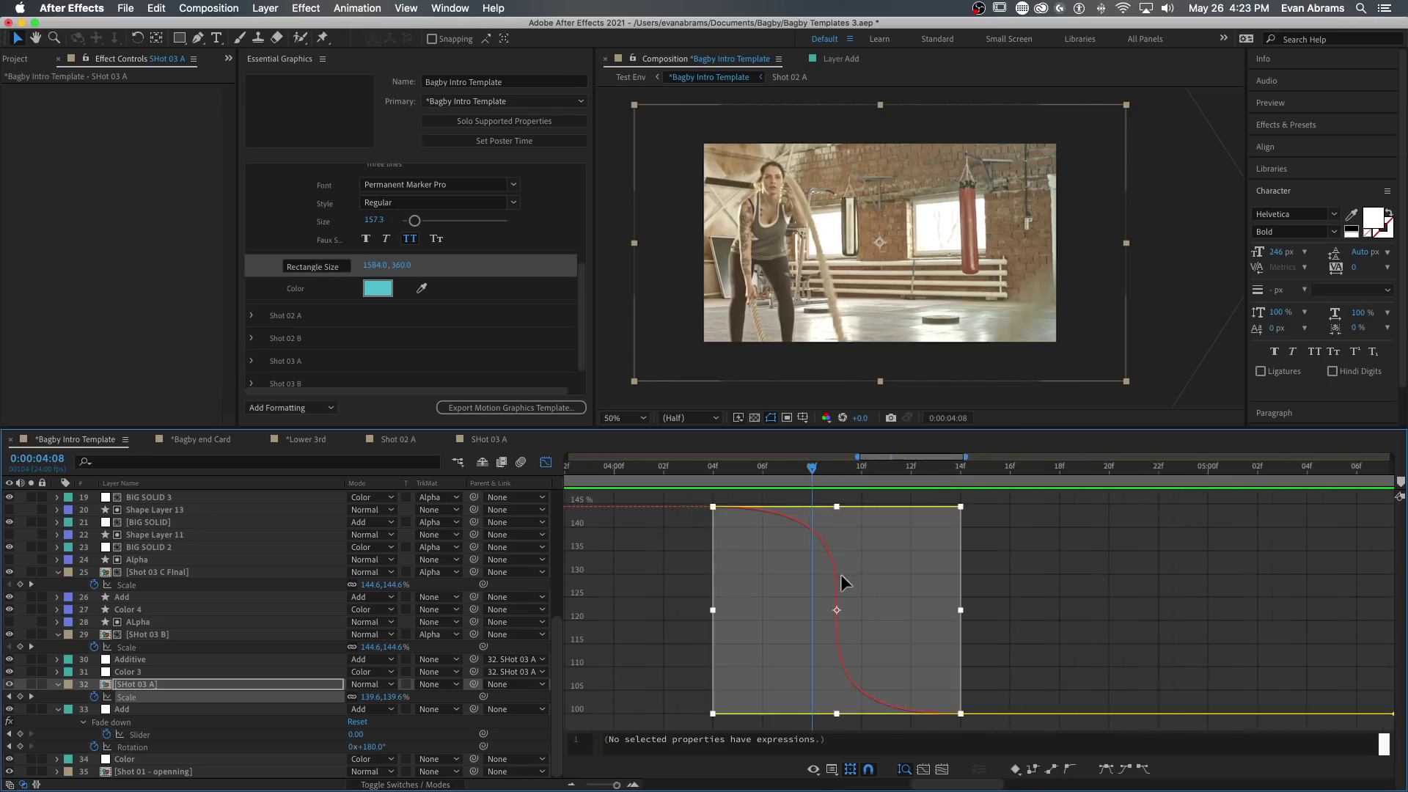
{"action": "left_click", "coordinate": [966, 628]}
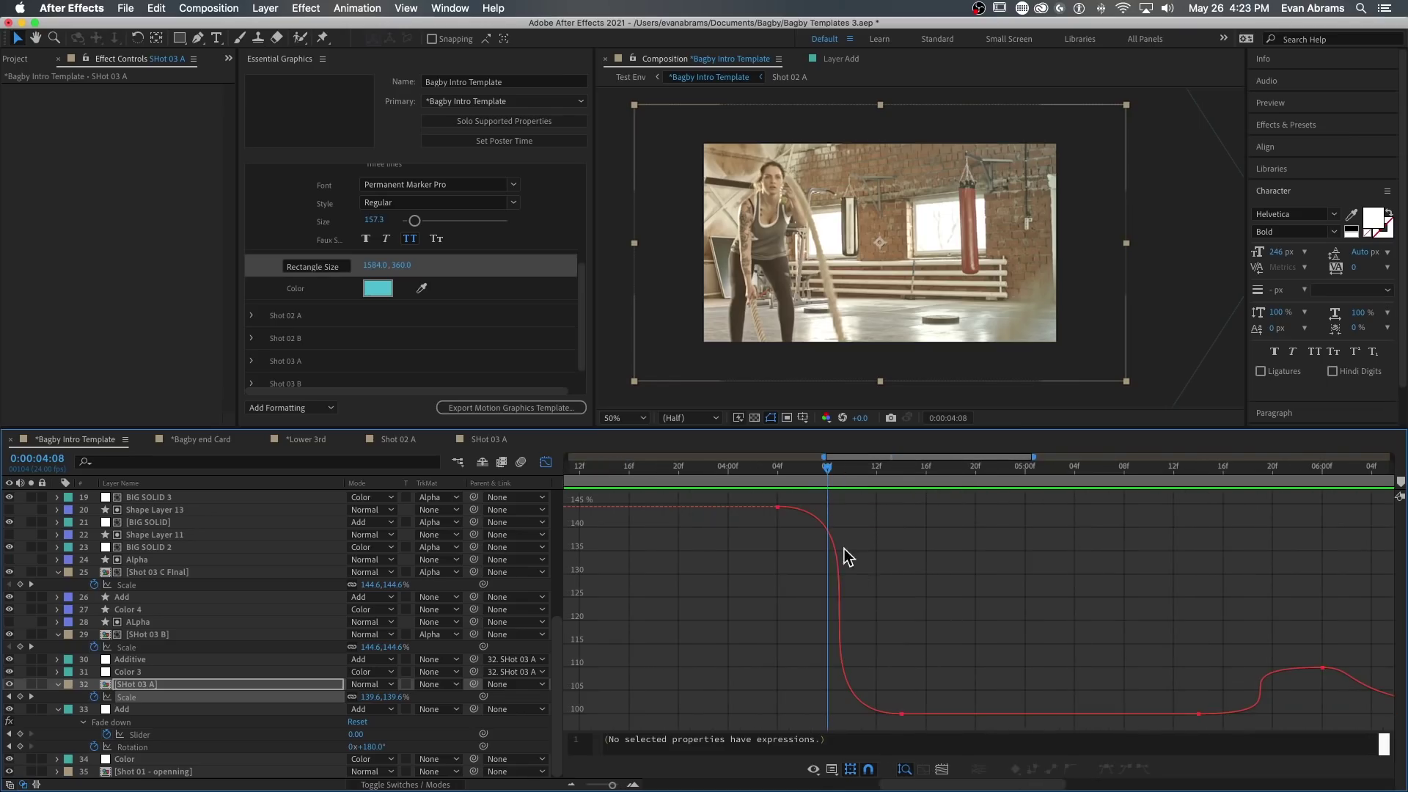
Preview the scale drop from 04:04, then return the timeline to layer bars.
{"action": "left_click", "coordinate": [776, 477]}
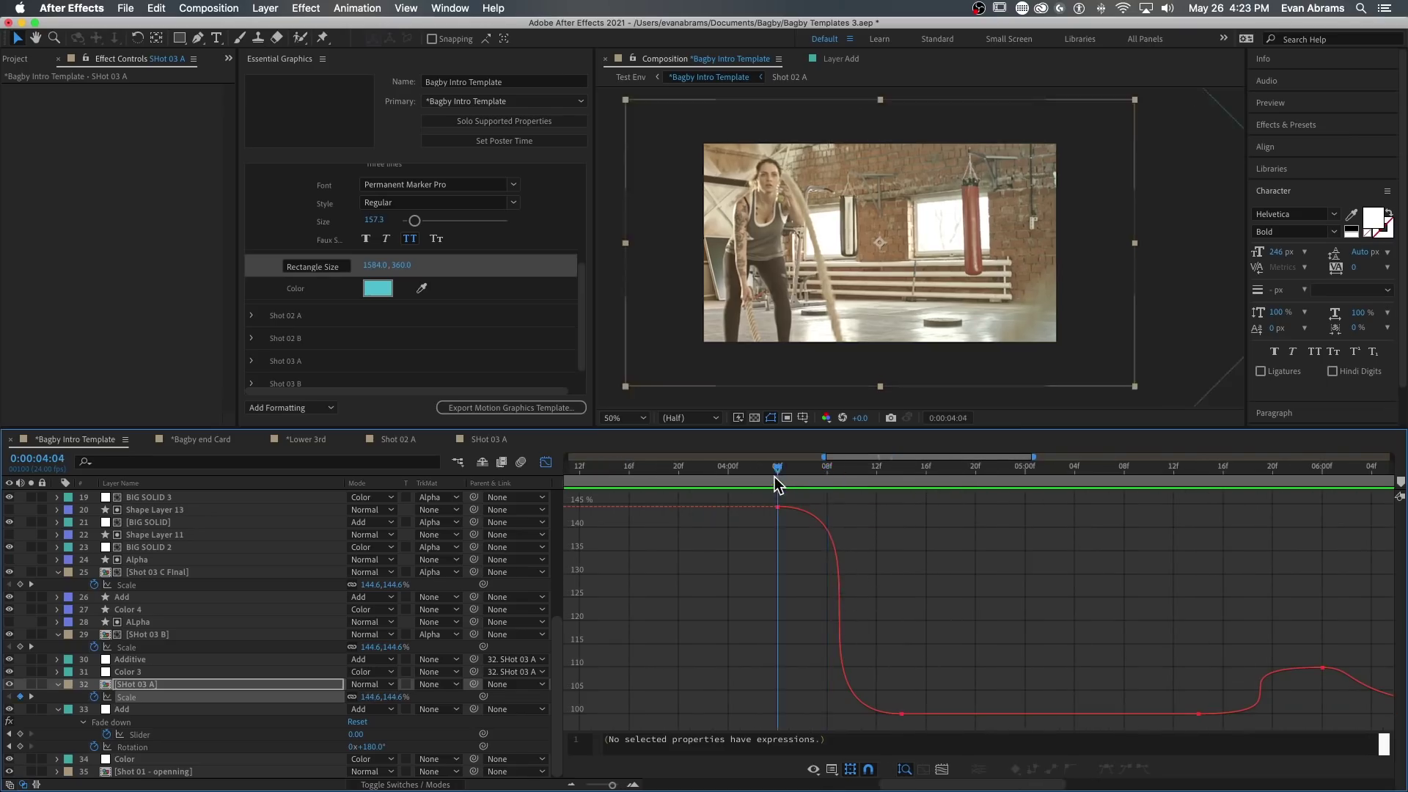
{"action": "key", "text": "space"}
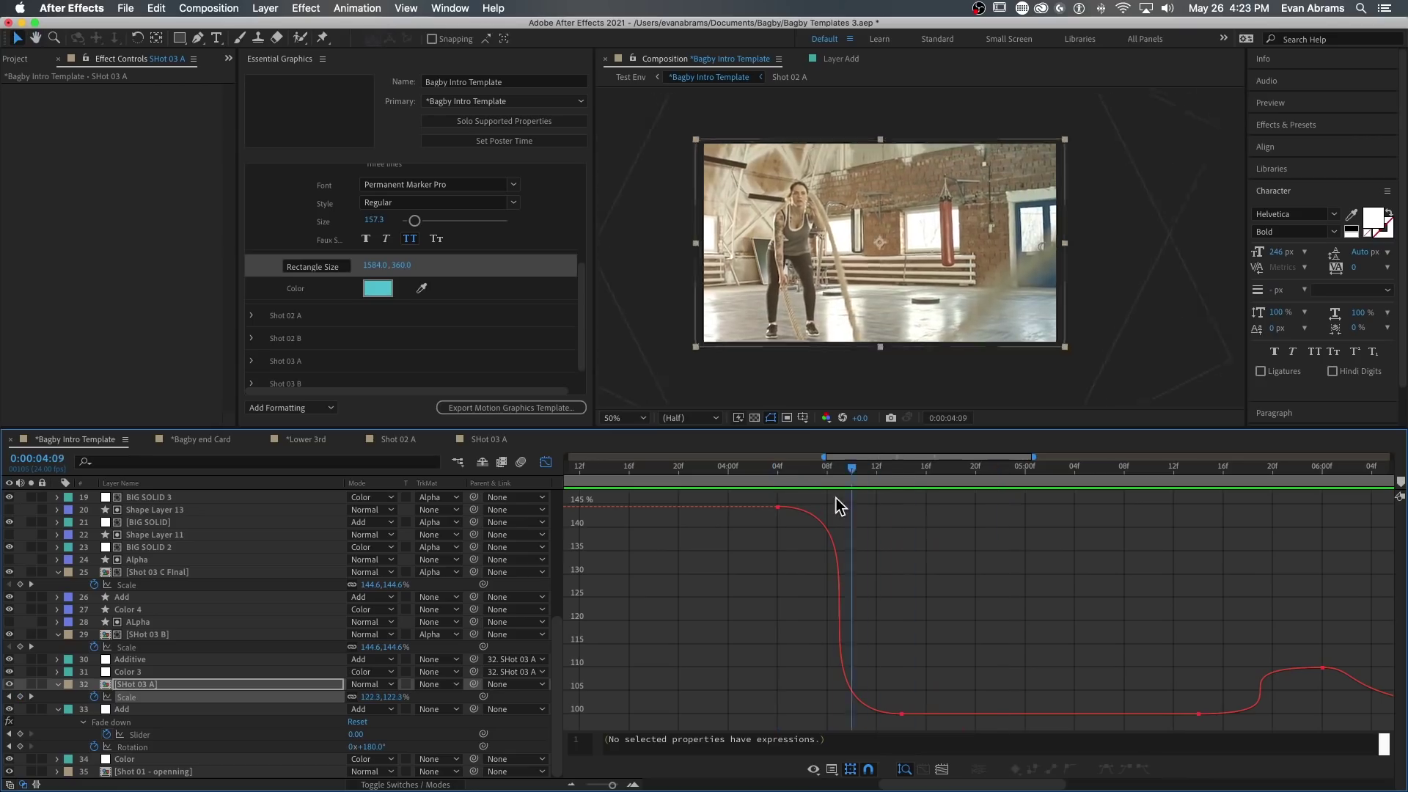
{"action": "key", "text": ";"}
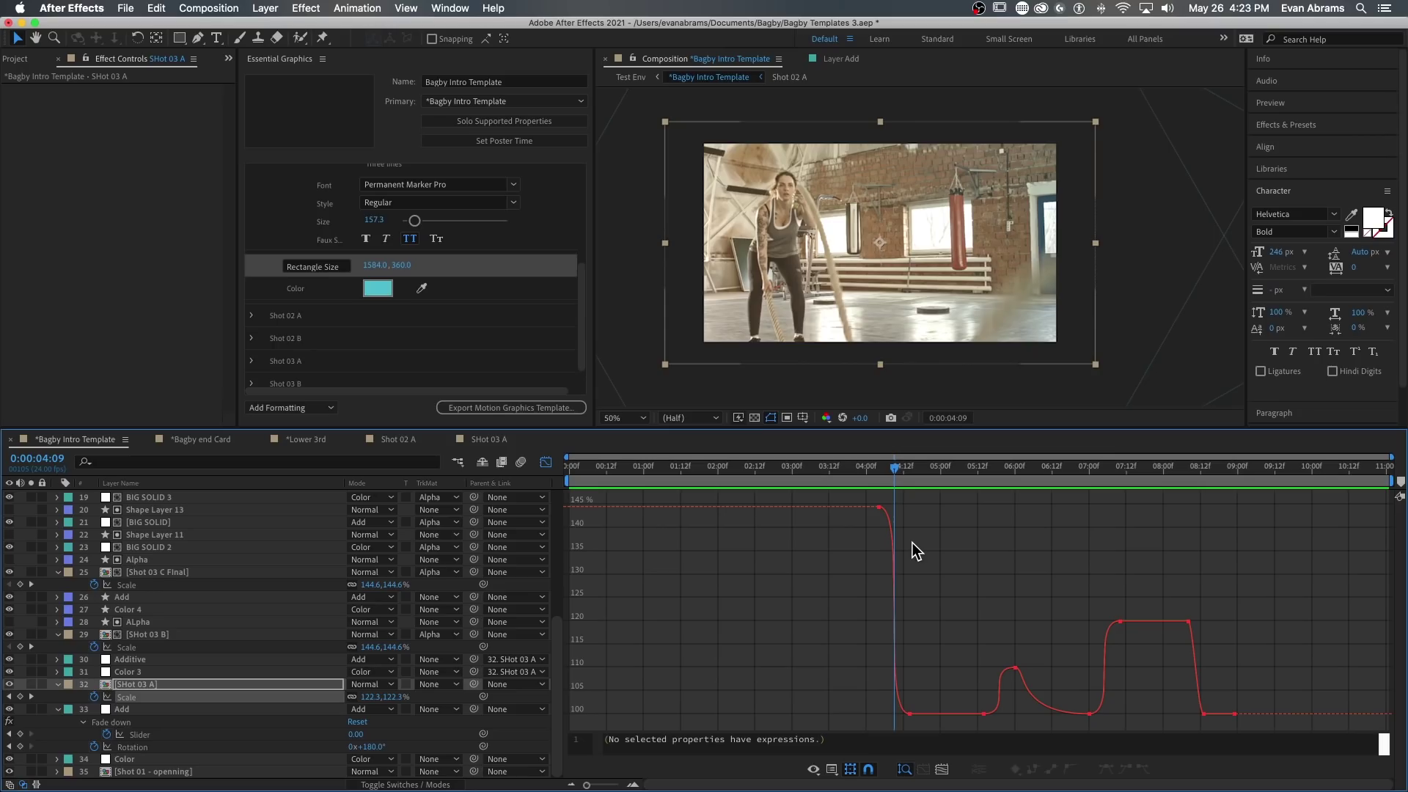
{"action": "key", "text": "semicolon"}
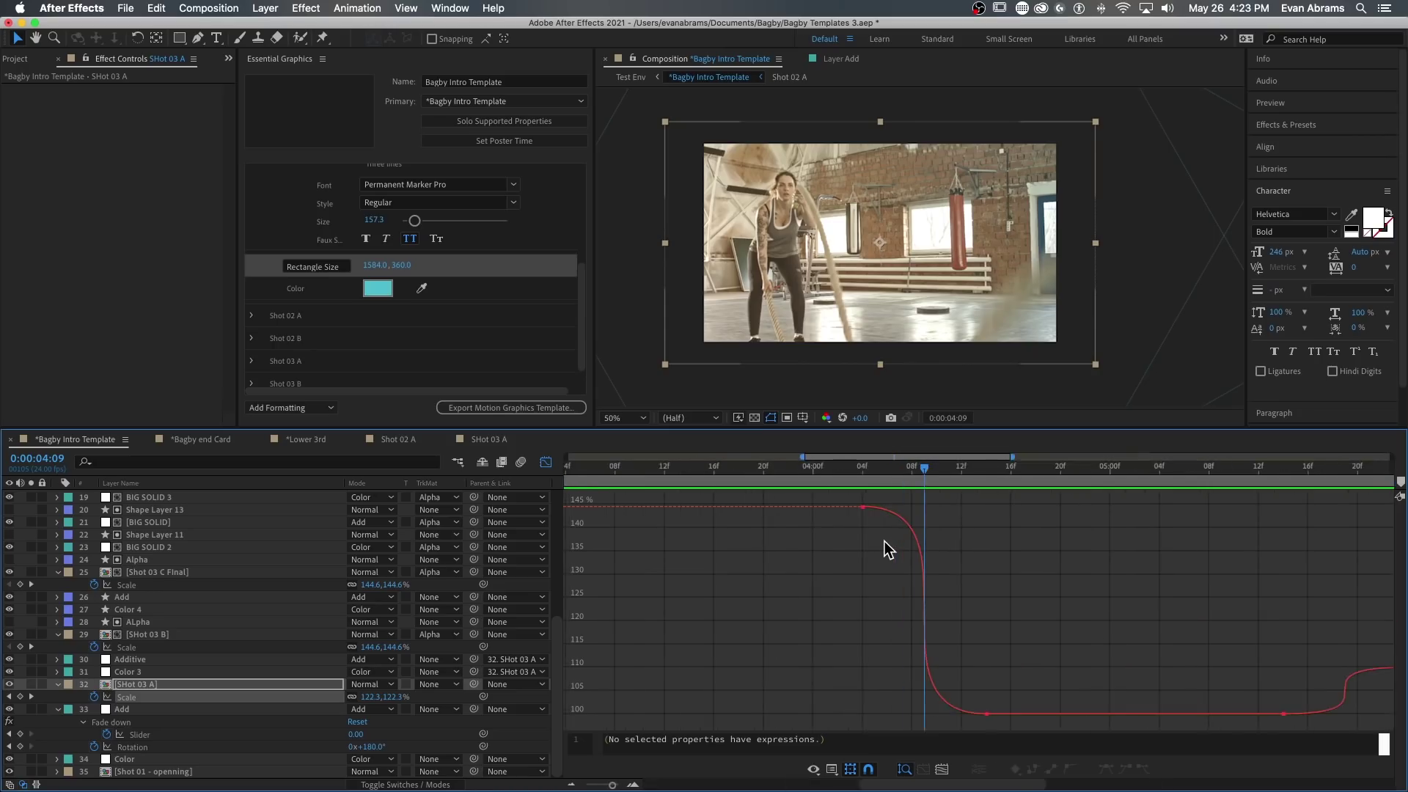
{"action": "key", "text": "semicolon"}
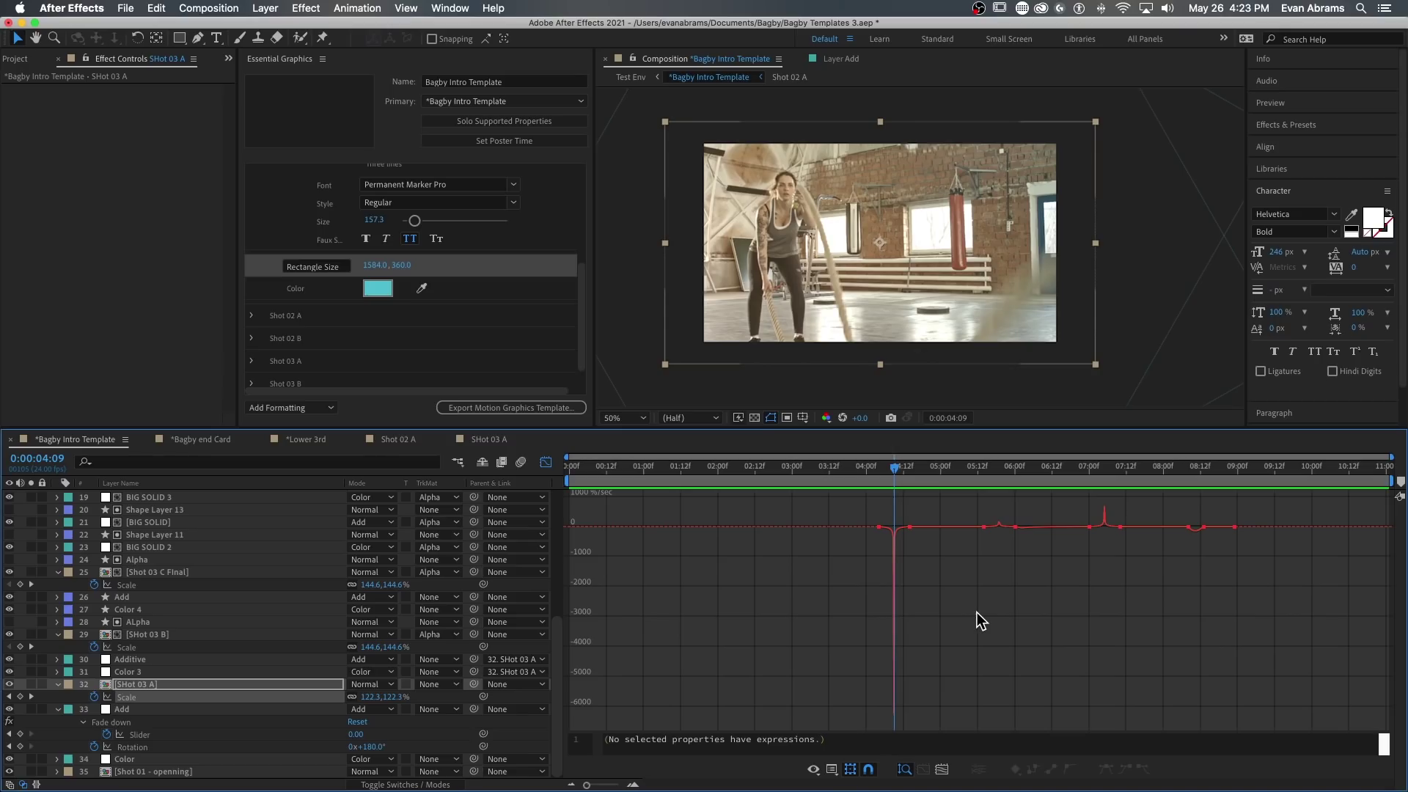
{"action": "left_click", "coordinate": [880, 619]}
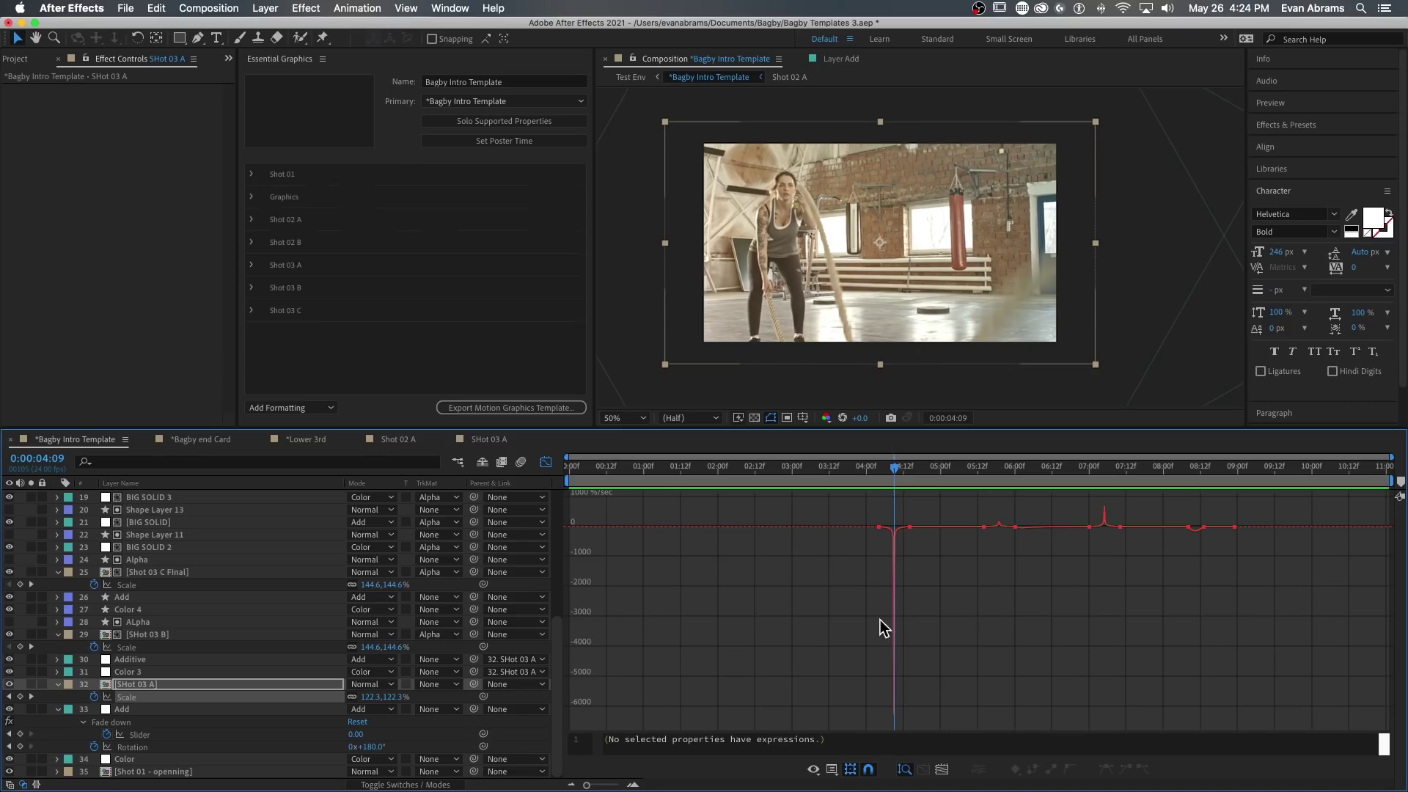
{"action": "key", "text": "shift+F3"}
Collapse the Shot 03 C Final, Shot 03 B, Add and SHot 03 A layer properties.
{"action": "scroll", "coordinate": [852, 590], "scroll_direction": "up", "scroll_amount": 6}
{"action": "key", "text": "super+a"}
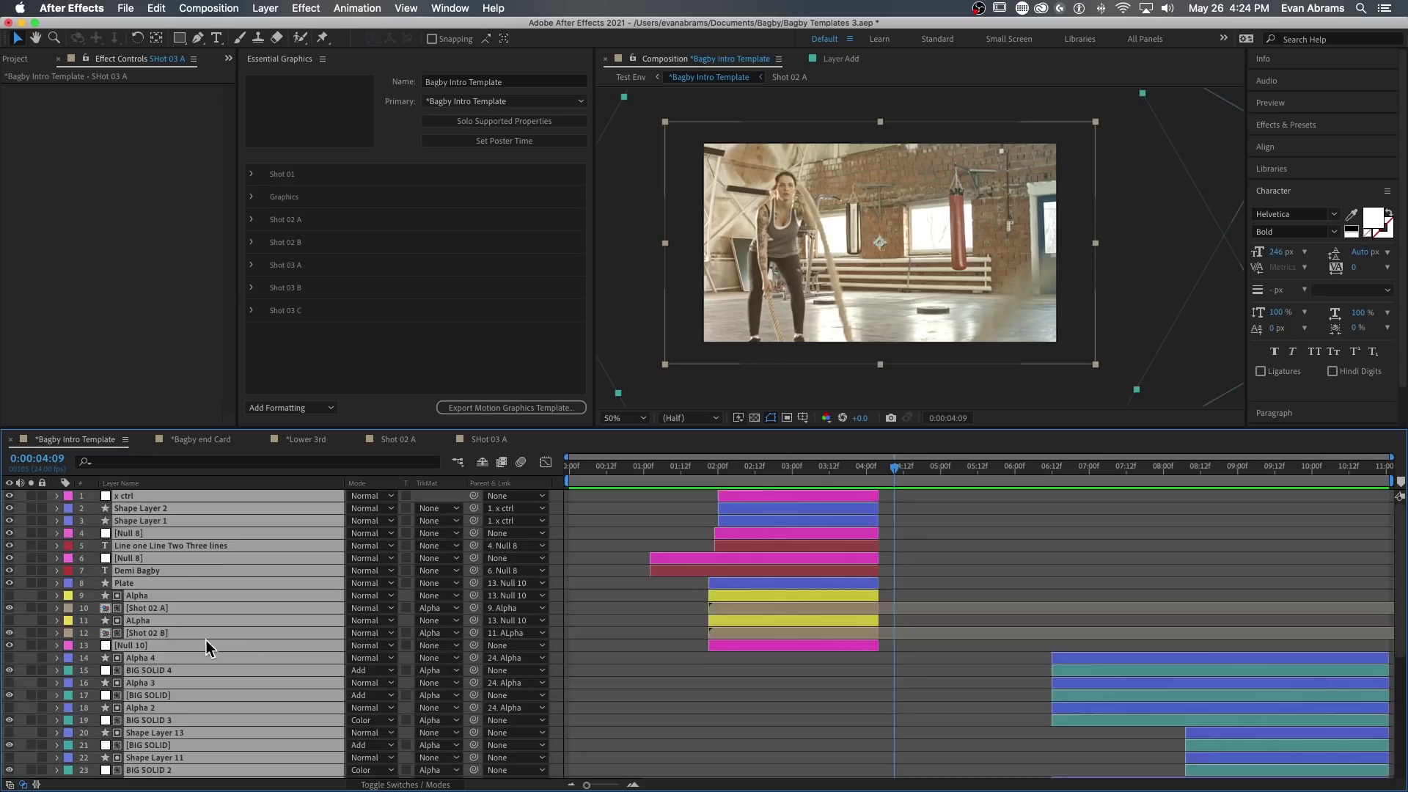
{"action": "scroll", "coordinate": [575, 676], "scroll_direction": "down", "scroll_amount": 5}
{"action": "left_click", "coordinate": [63, 580]}
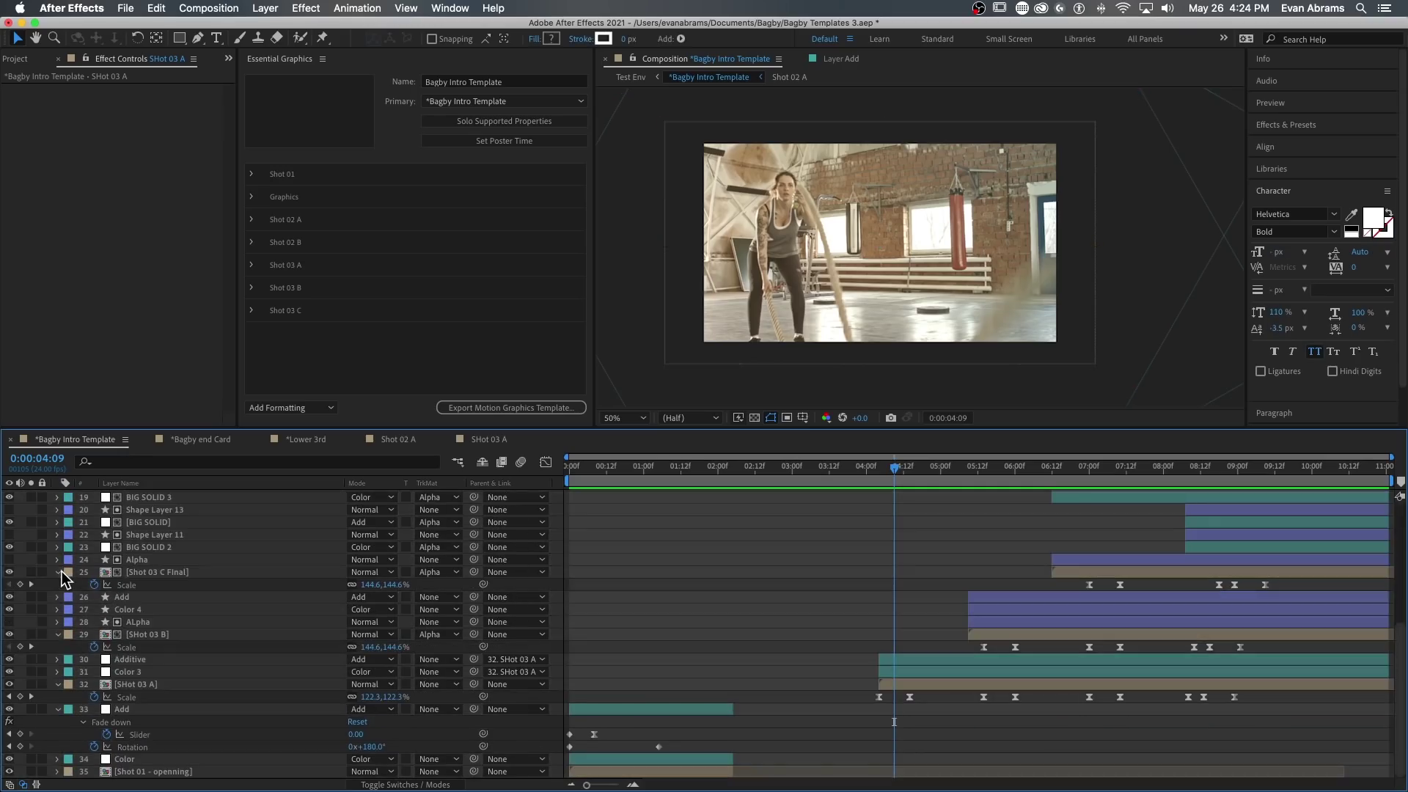
{"action": "left_click", "coordinate": [57, 572]}
{"action": "left_click", "coordinate": [58, 635]}
{"action": "left_click", "coordinate": [58, 710]}
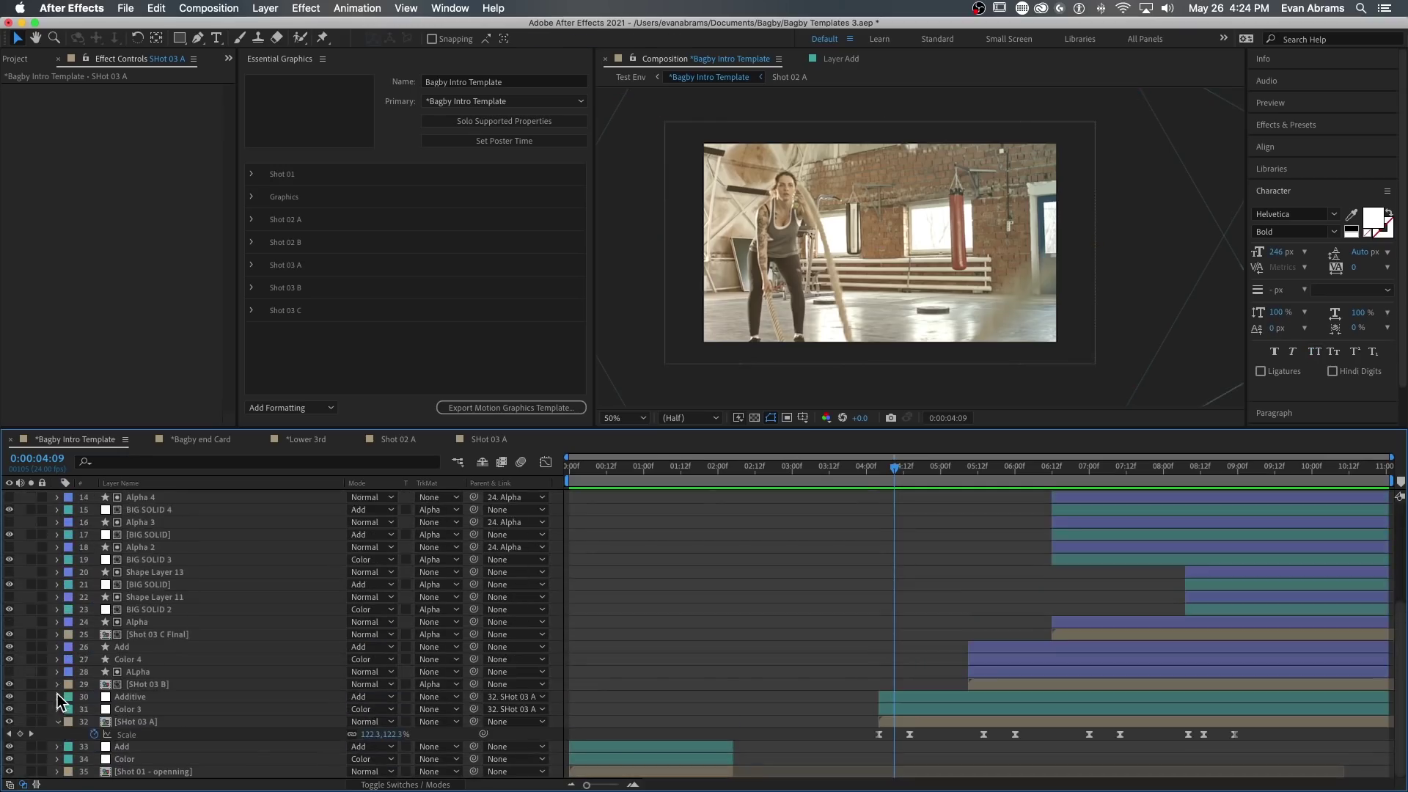
{"action": "left_click", "coordinate": [58, 722]}
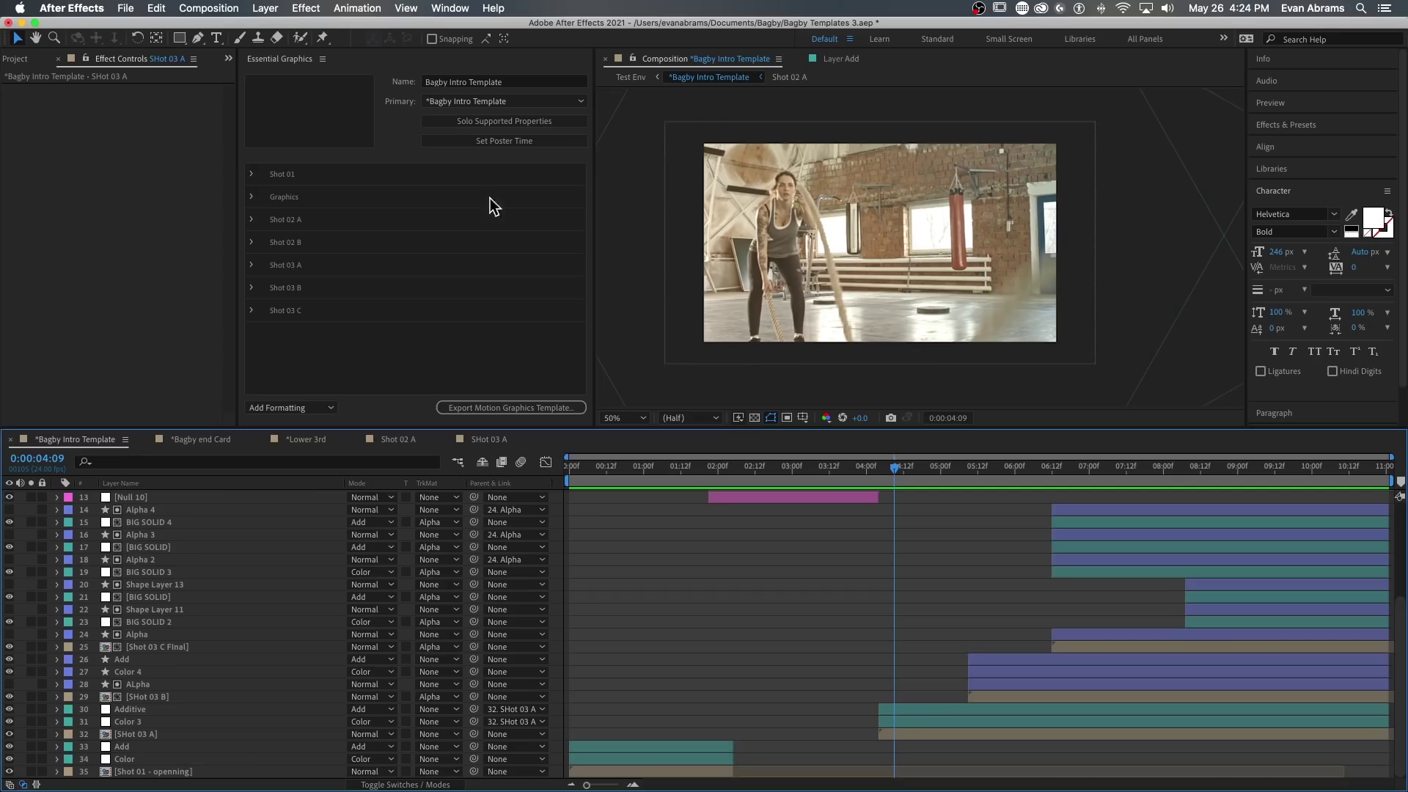
{"action": "left_click", "coordinate": [452, 9]}
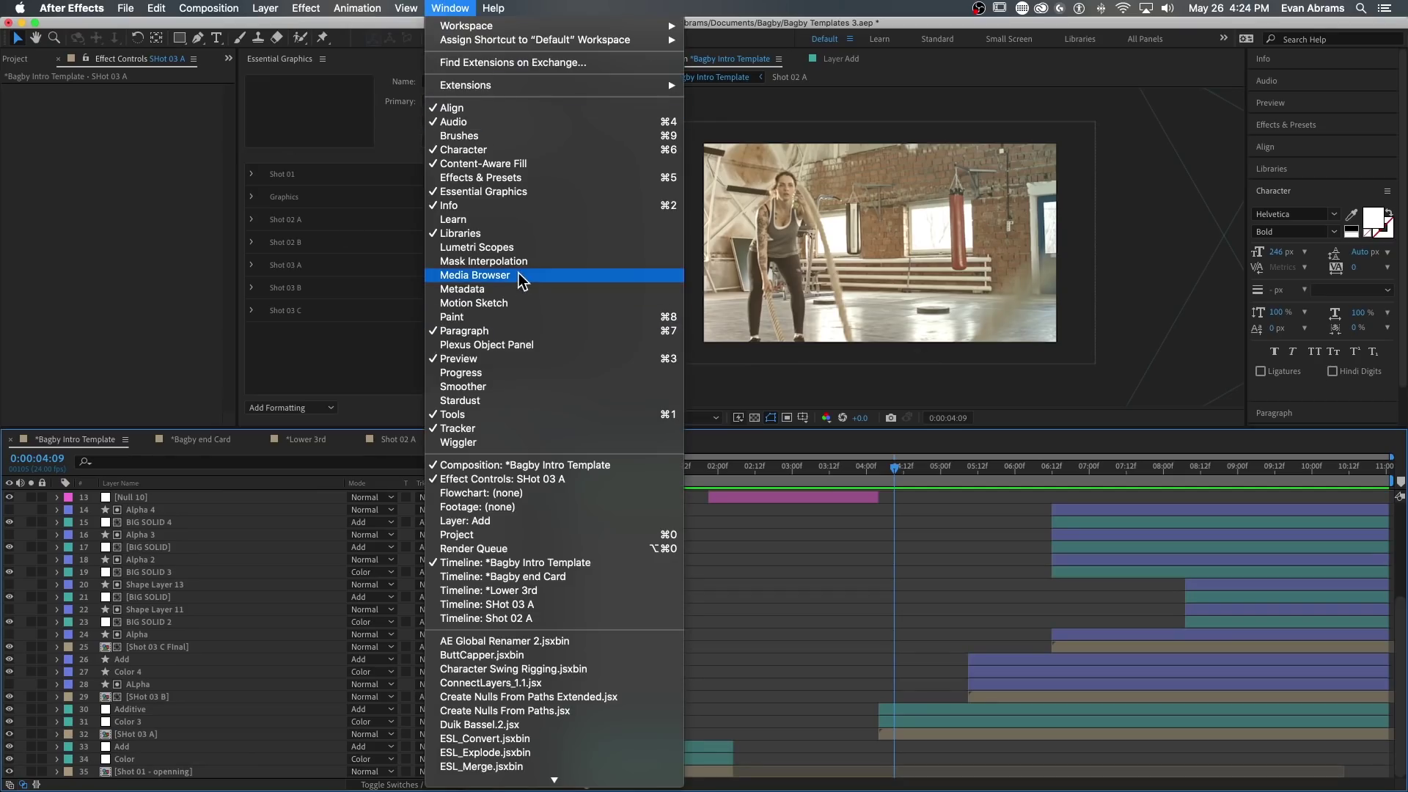
{"action": "left_click", "coordinate": [924, 624]}
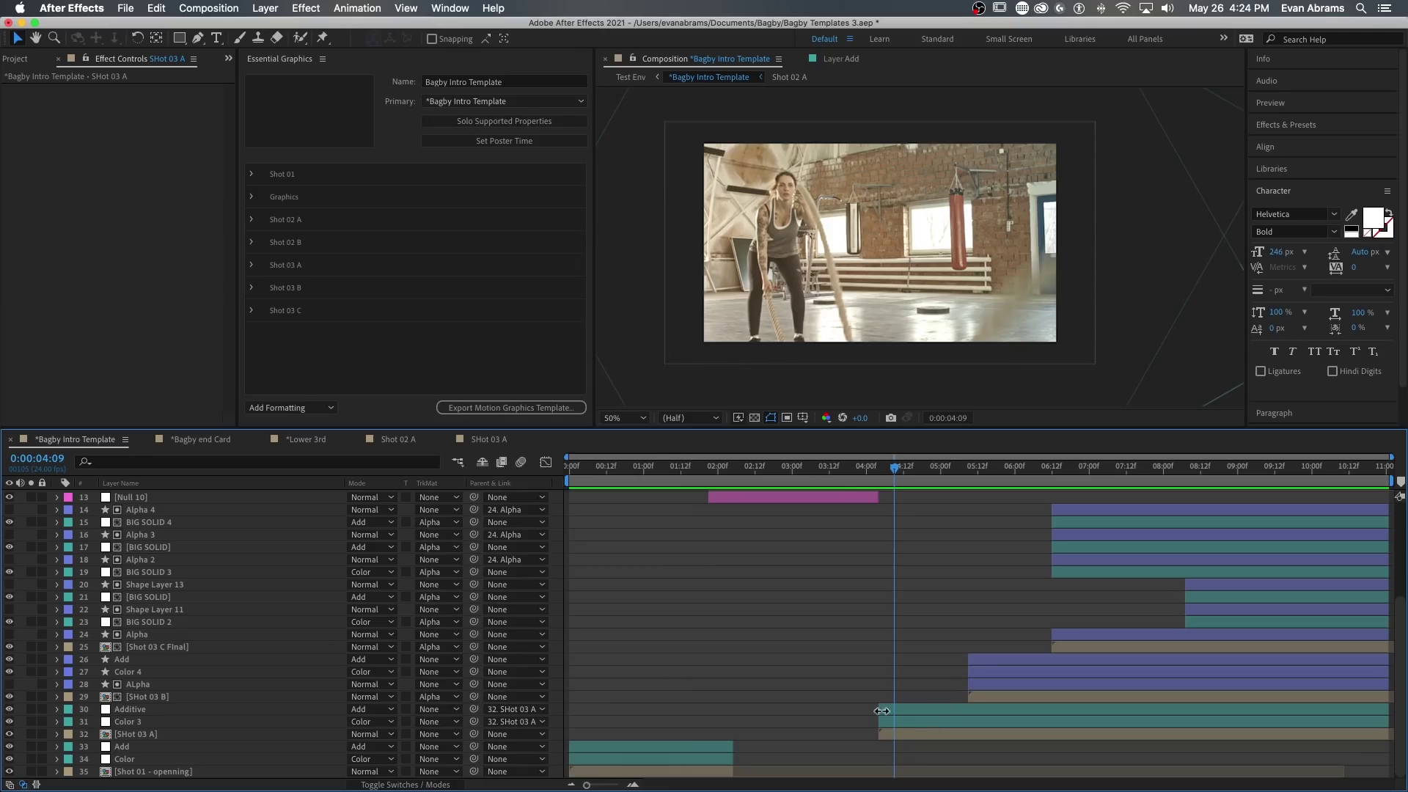
Show the Opacity of the Add and Color layers, with Color at 10%.
{"action": "left_click", "coordinate": [597, 748]}
{"action": "left_click", "coordinate": [596, 760], "text": "shift"}
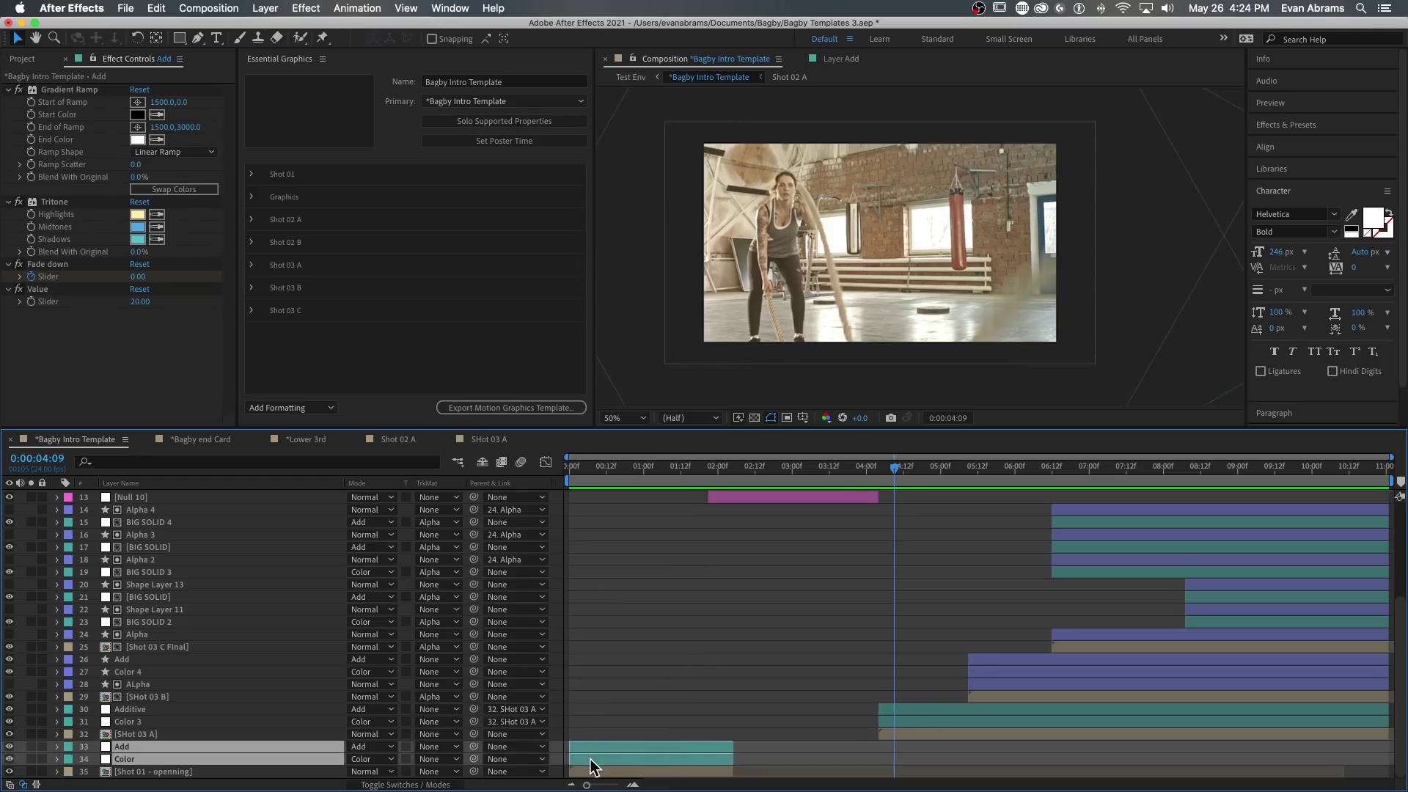
{"action": "key", "text": "t"}
{"action": "scroll", "coordinate": [612, 689], "scroll_direction": "down", "scroll_amount": 1}
{"action": "left_click", "coordinate": [139, 759]}
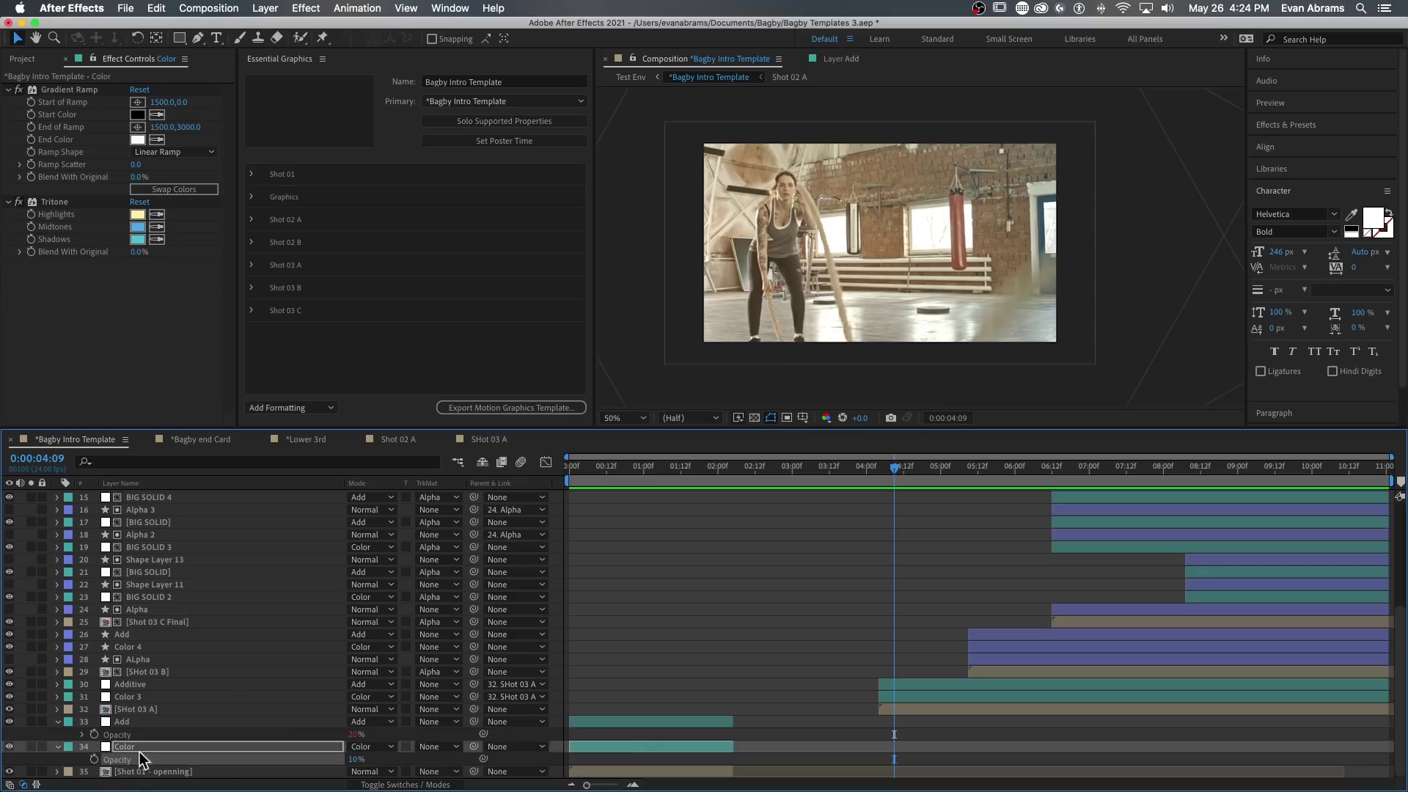
{"action": "left_click", "coordinate": [594, 509]}
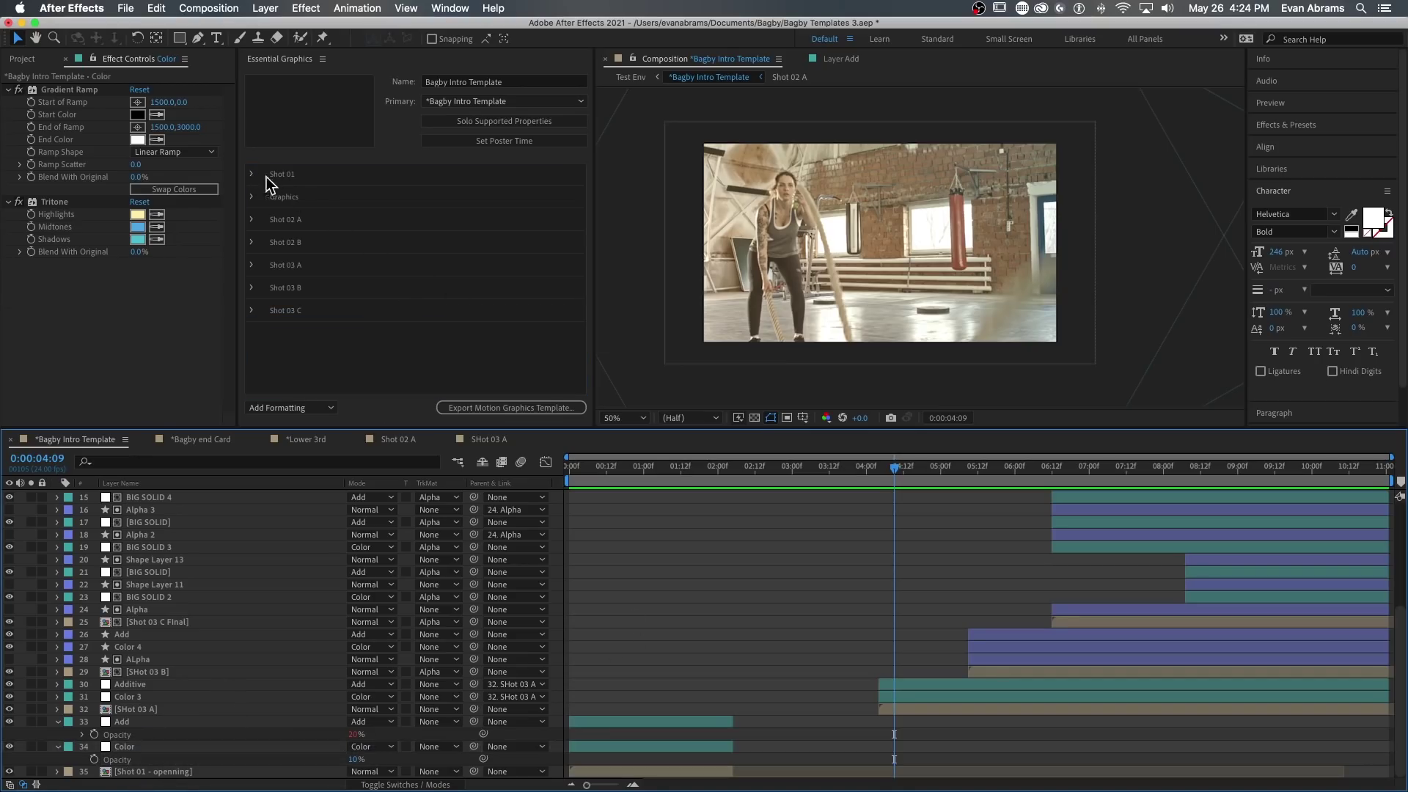
Add a new Group to the Essential Graphics controls and confirm its name.
{"action": "left_click", "coordinate": [294, 407]}
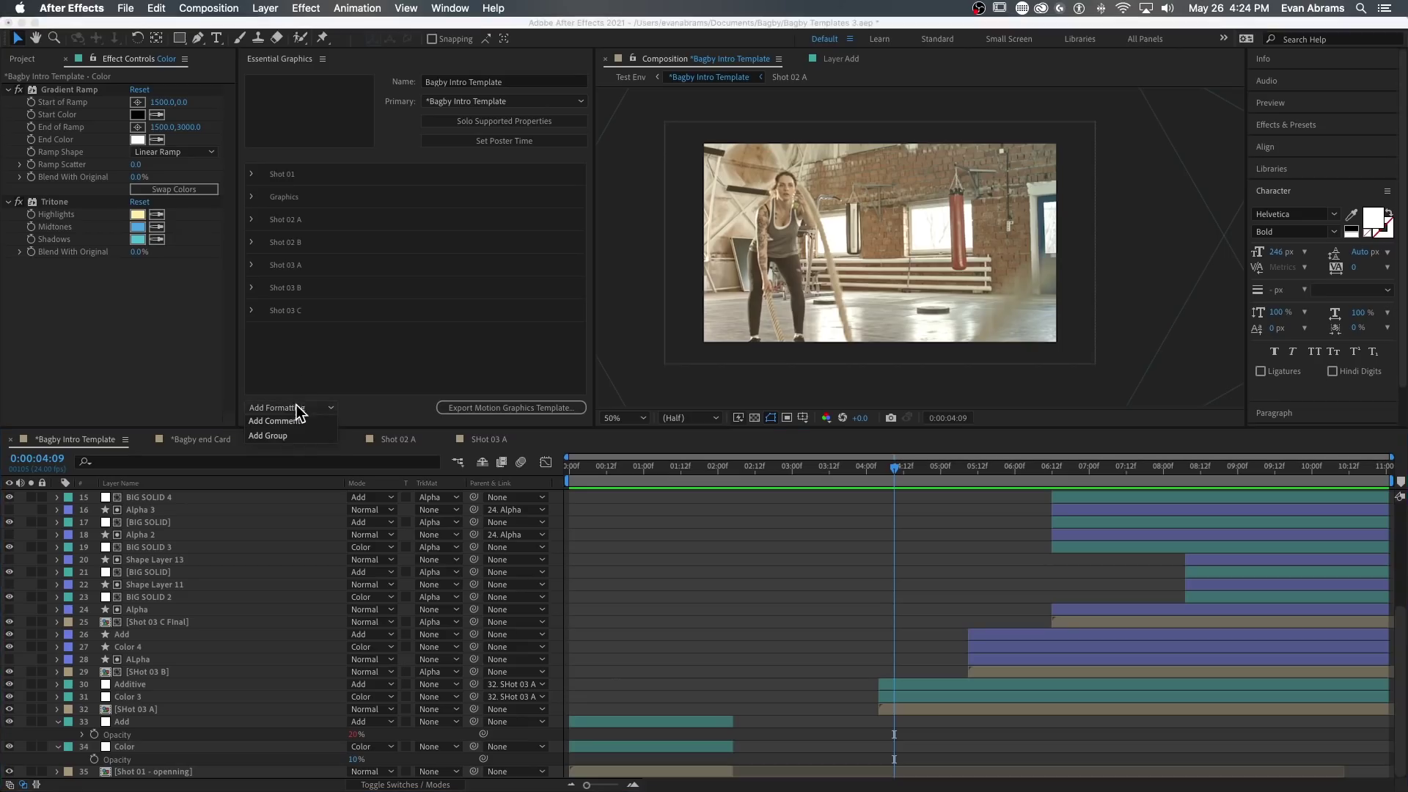
{"action": "left_click", "coordinate": [289, 434]}
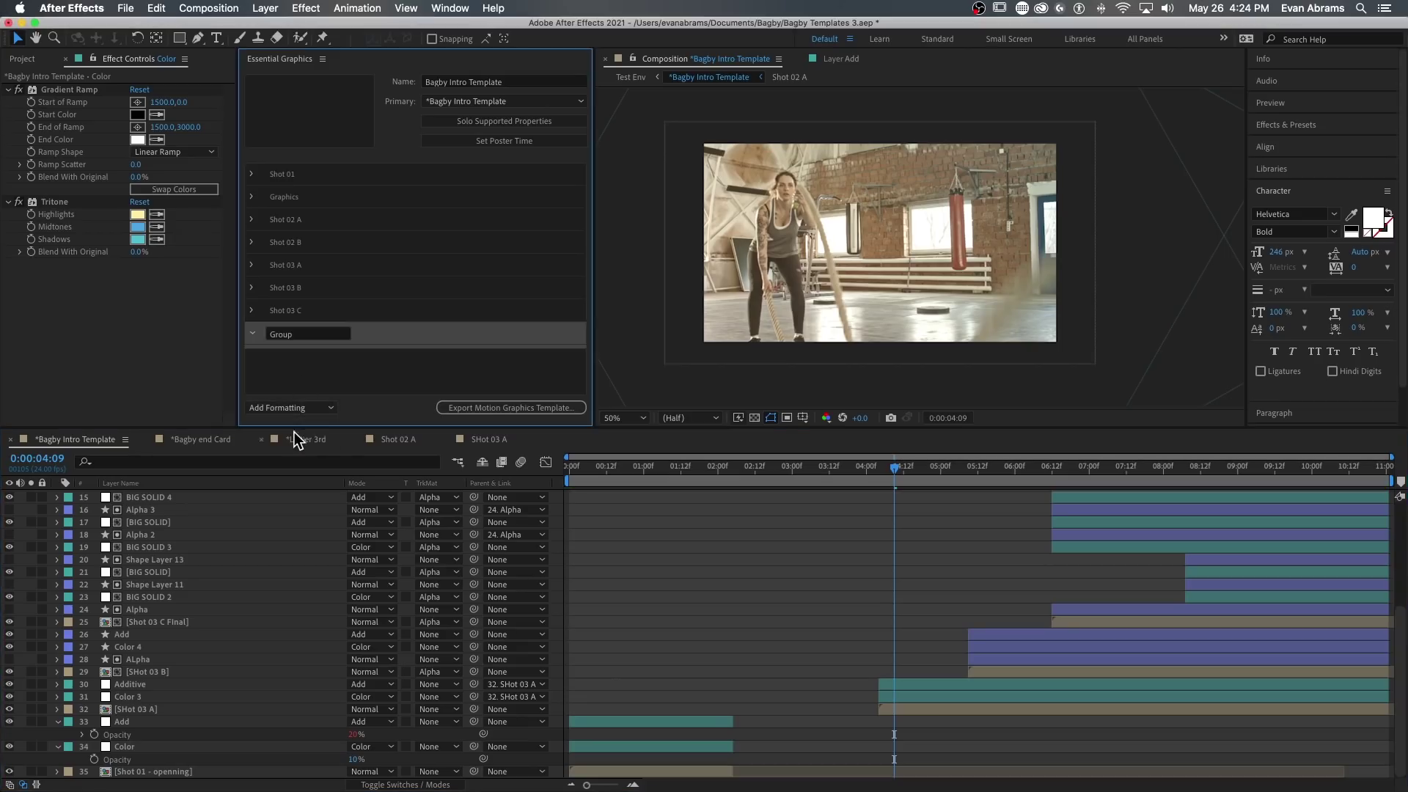
{"action": "left_click", "coordinate": [300, 391]}
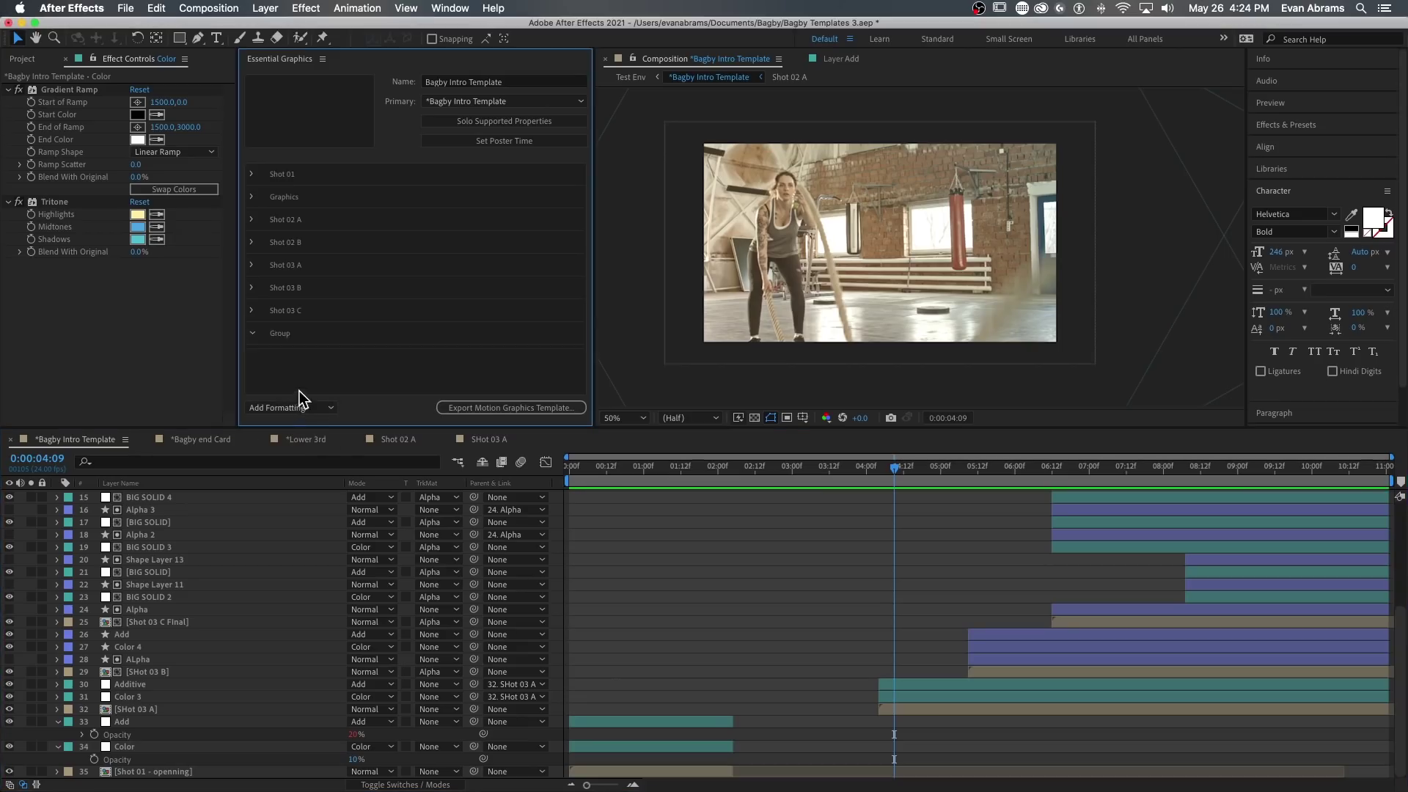
{"action": "left_click", "coordinate": [333, 336]}
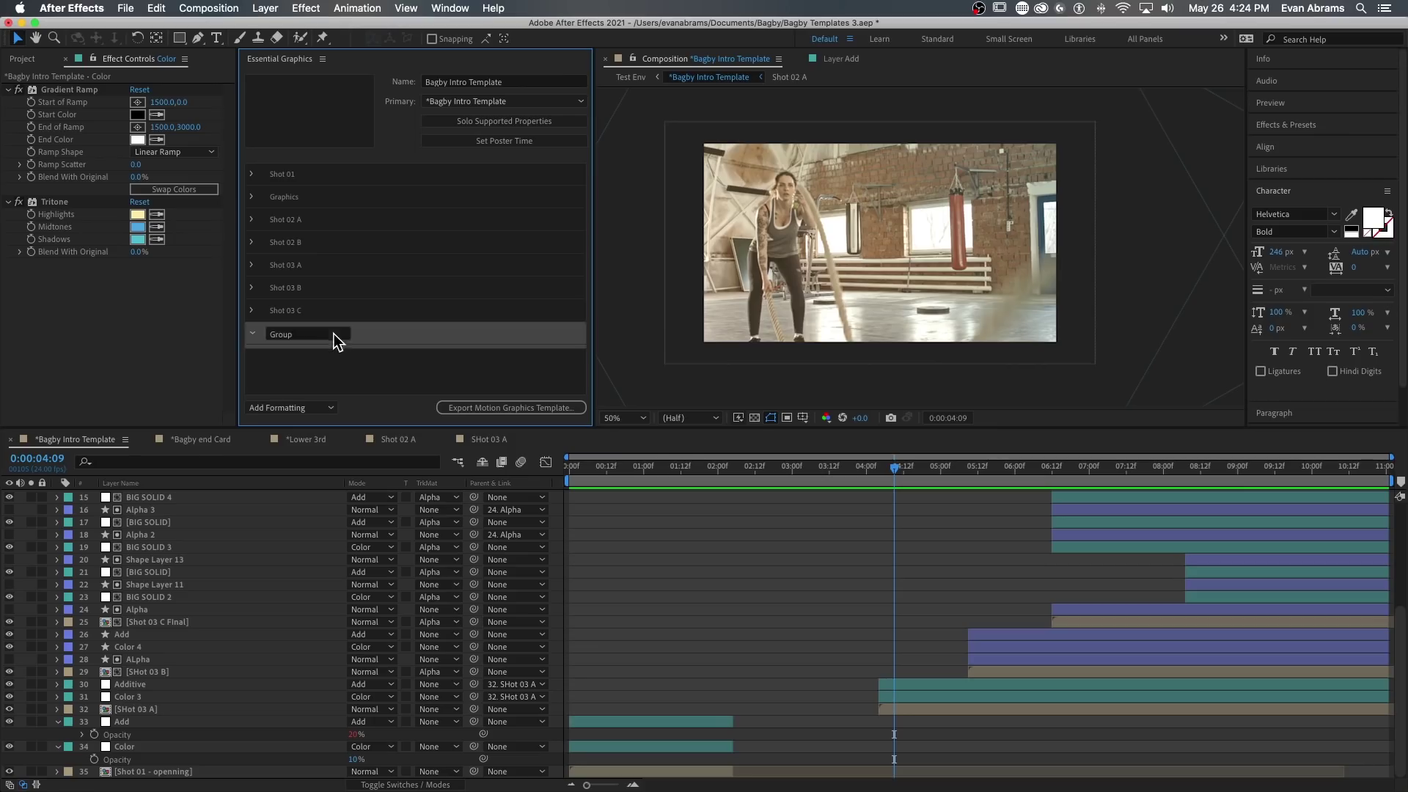
Expand Shot 01's controls and scrub to the DEMI BAGBY title and back.
{"action": "left_click", "coordinate": [253, 173]}
{"action": "left_click", "coordinate": [269, 196]}
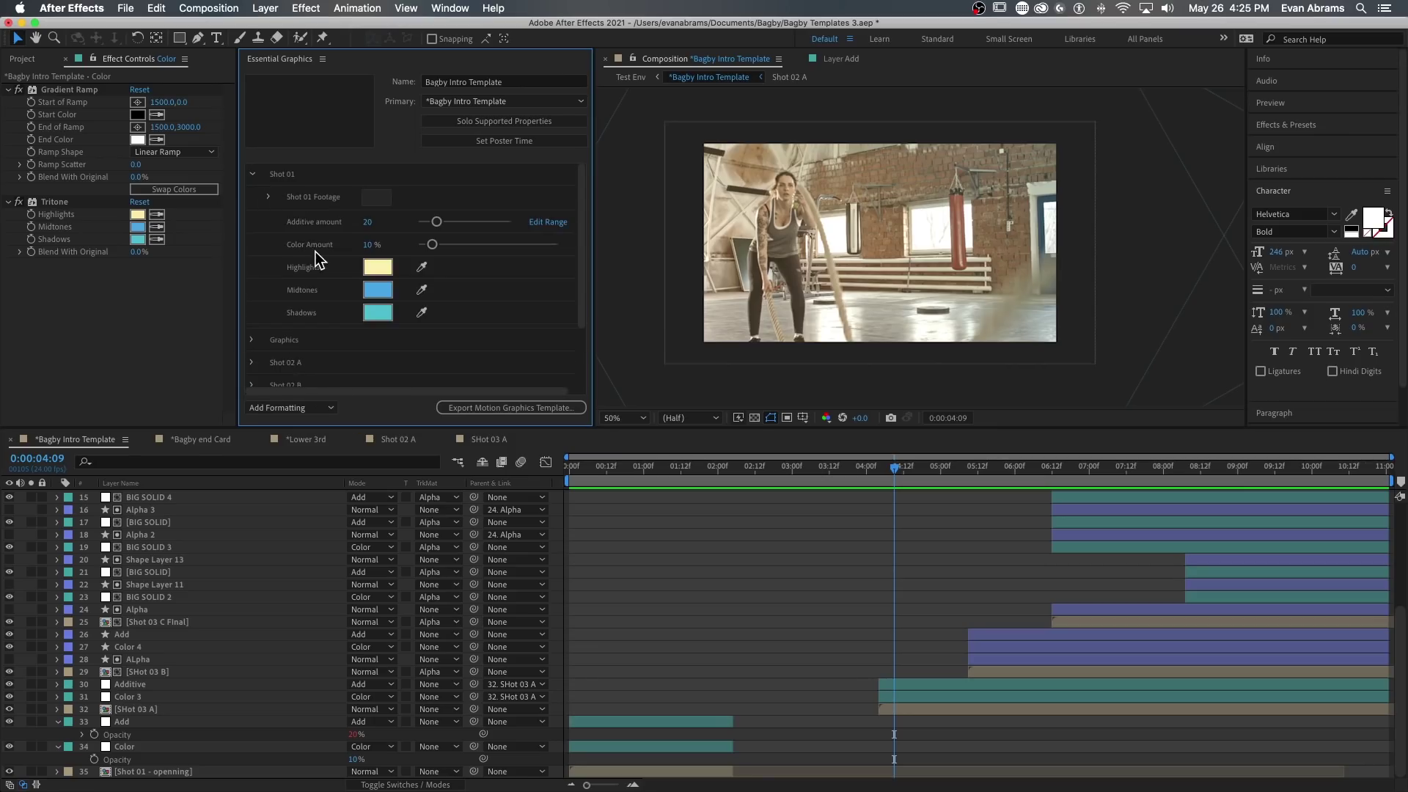
{"action": "left_click_drag", "start_coordinate": [572, 469], "coordinate": [662, 475]}
{"action": "scroll", "coordinate": [345, 220], "scroll_direction": "down", "scroll_amount": 3}
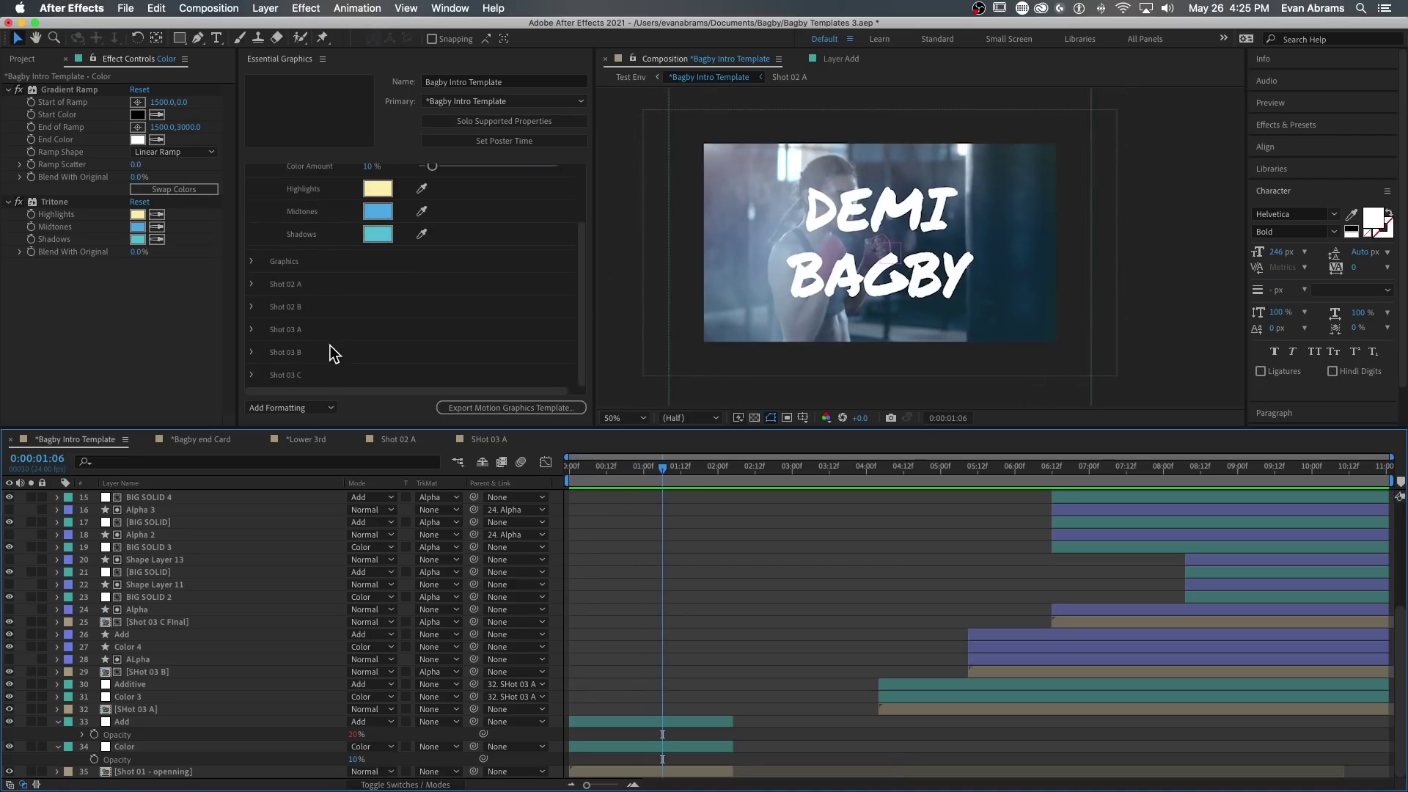
{"action": "scroll", "coordinate": [328, 349], "scroll_direction": "up", "scroll_amount": 2}
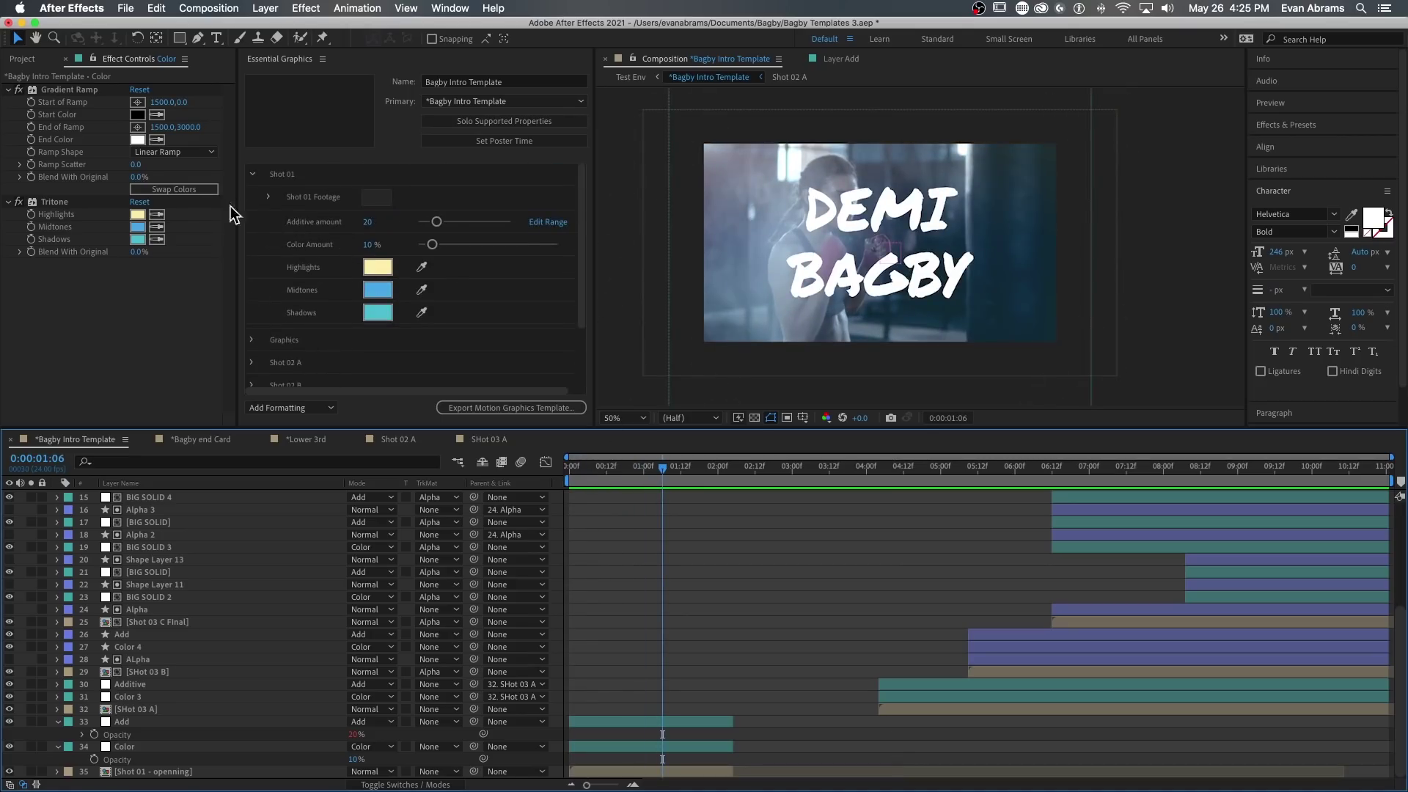
{"action": "left_click_drag", "start_coordinate": [676, 470], "coordinate": [635, 470]}
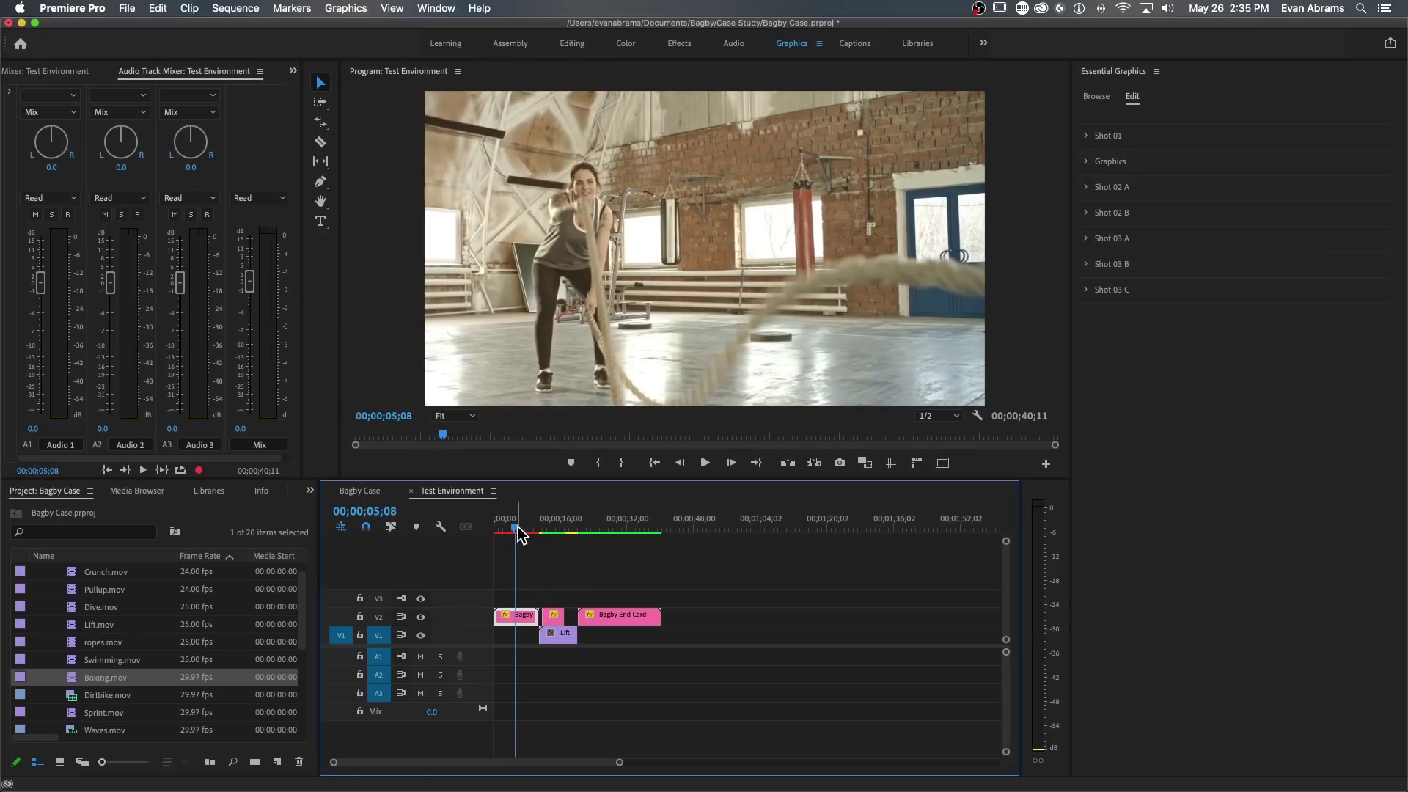
Swap Shot 03 A's footage for Swimming.mov, set Additive Amount to 34 and raise Color Amount.
{"action": "left_click", "coordinate": [1087, 237]}
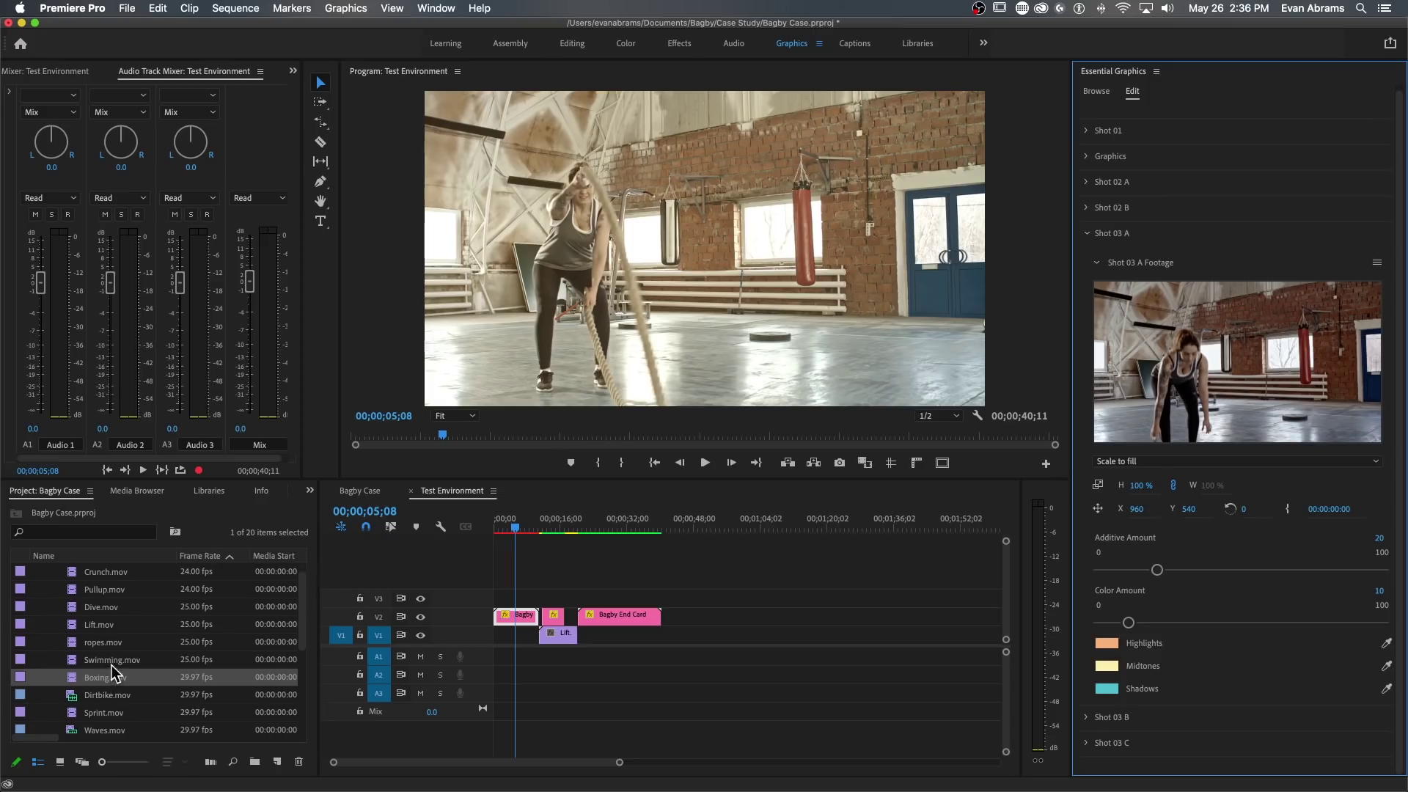
{"action": "left_click_drag", "start_coordinate": [111, 666], "coordinate": [1184, 370]}
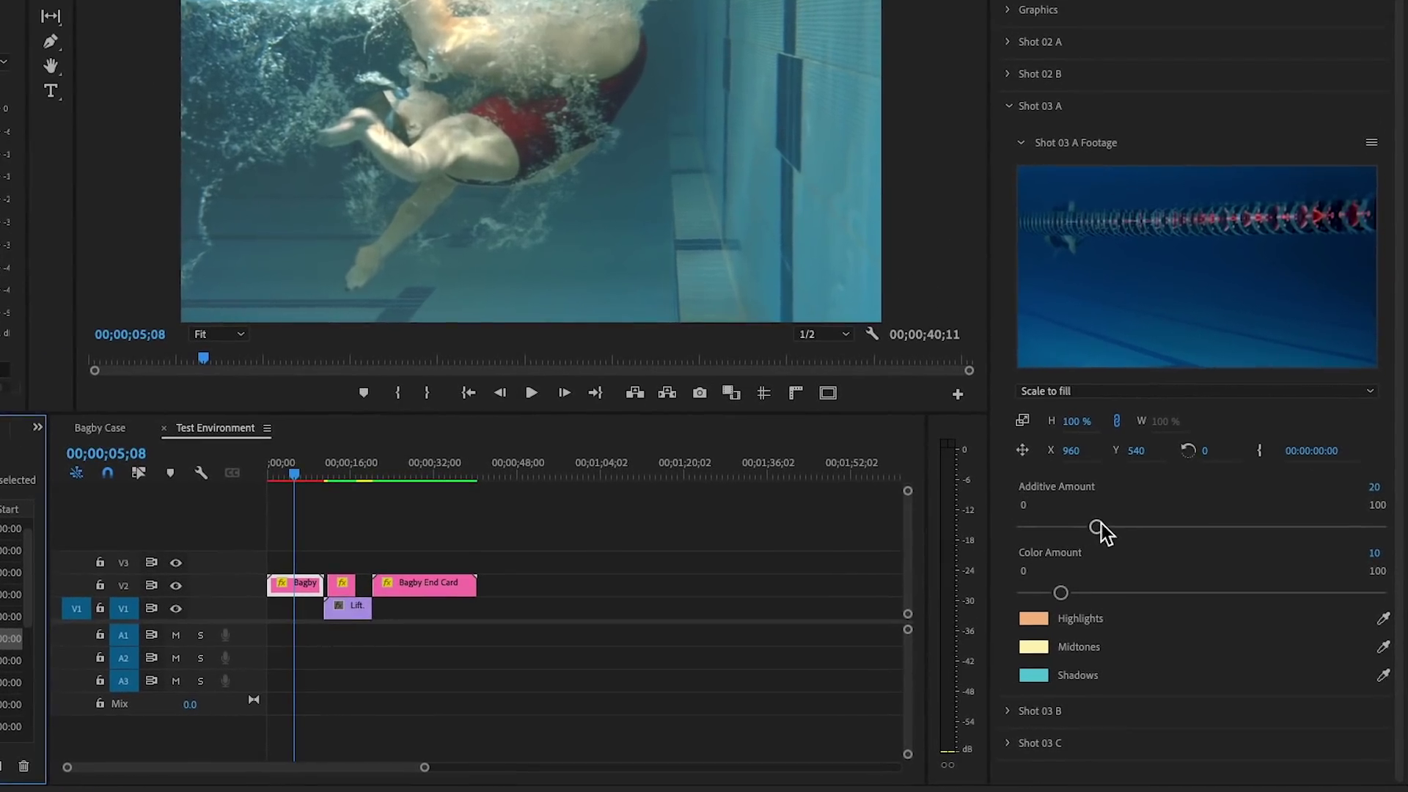
{"action": "left_click_drag", "start_coordinate": [1158, 570], "coordinate": [1147, 528]}
{"action": "left_click_drag", "start_coordinate": [1063, 592], "coordinate": [1155, 596]}
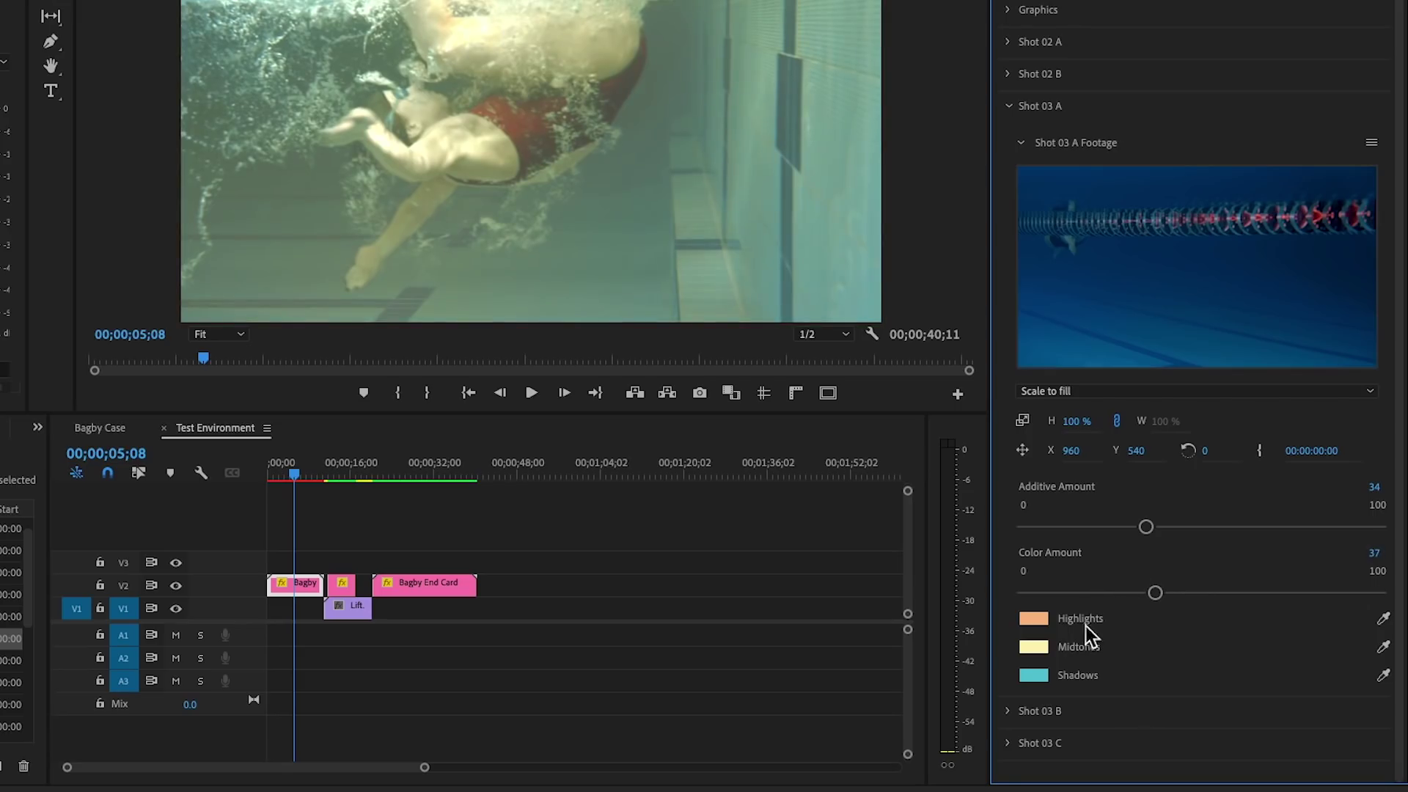
Tint Shot 03 A with sampled navy Highlights and swimsuit-red Midtones, Color Amount 19.
{"action": "left_click", "coordinate": [1384, 620]}
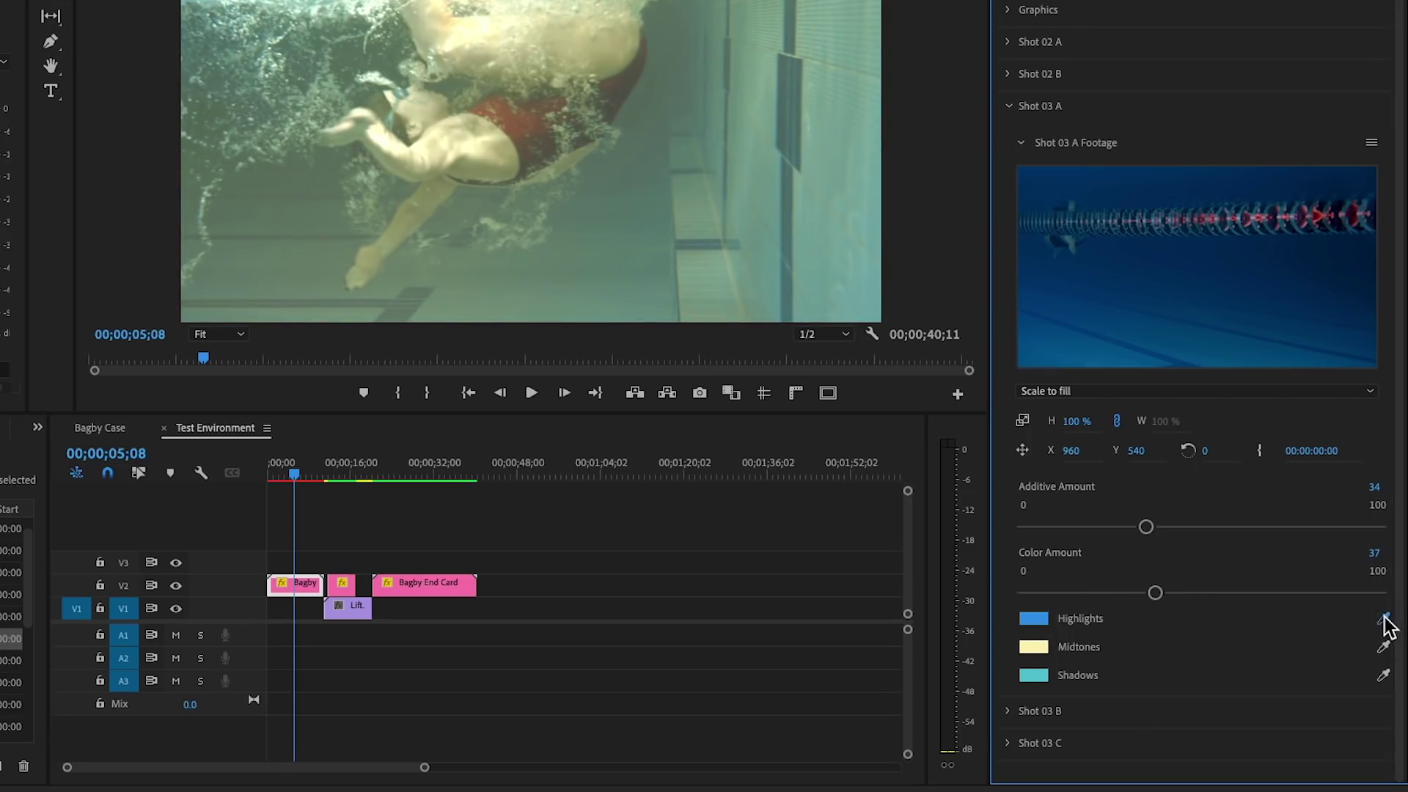
{"action": "left_click", "coordinate": [1191, 297]}
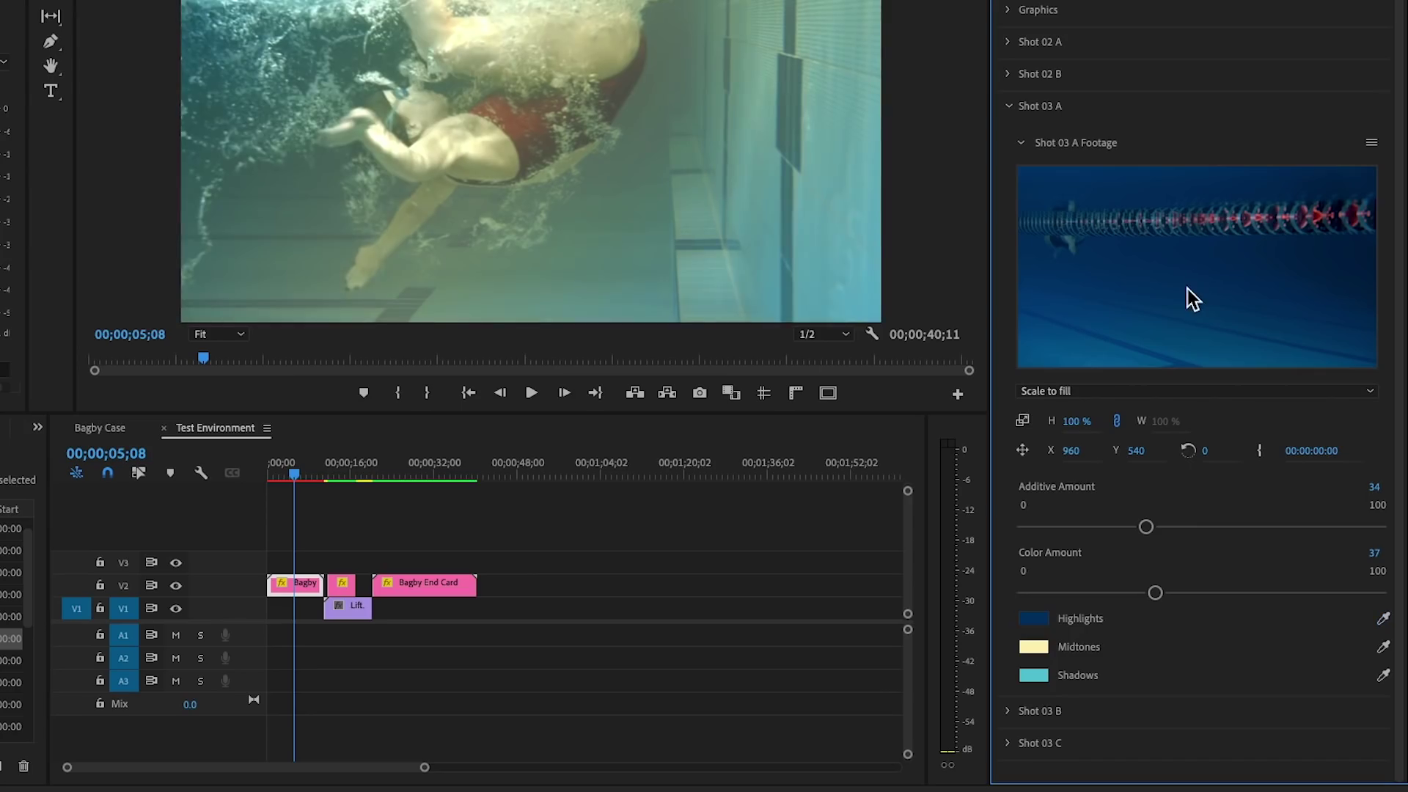
{"action": "left_click", "coordinate": [1384, 649]}
{"action": "left_click", "coordinate": [470, 598]}
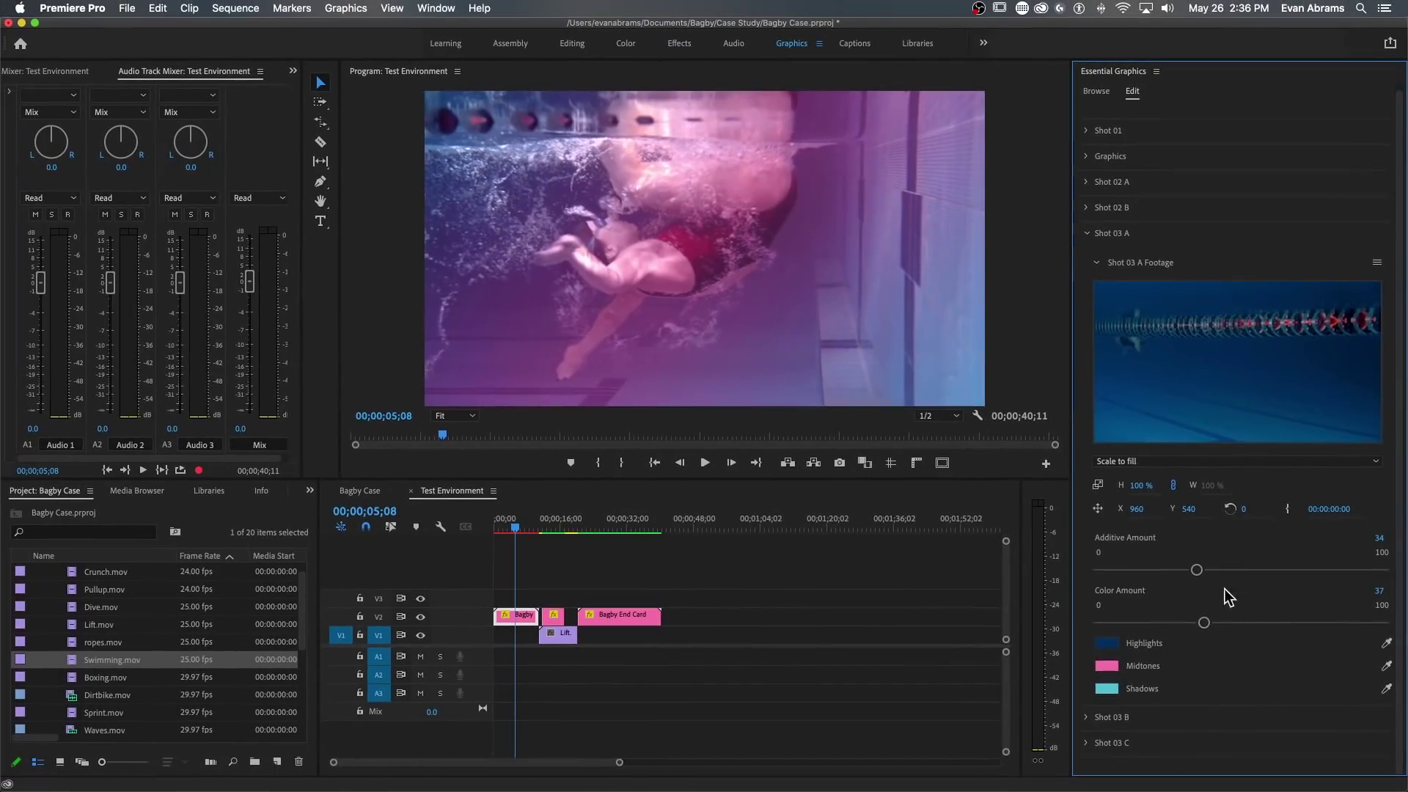
{"action": "left_click_drag", "start_coordinate": [1207, 623], "coordinate": [1157, 632]}
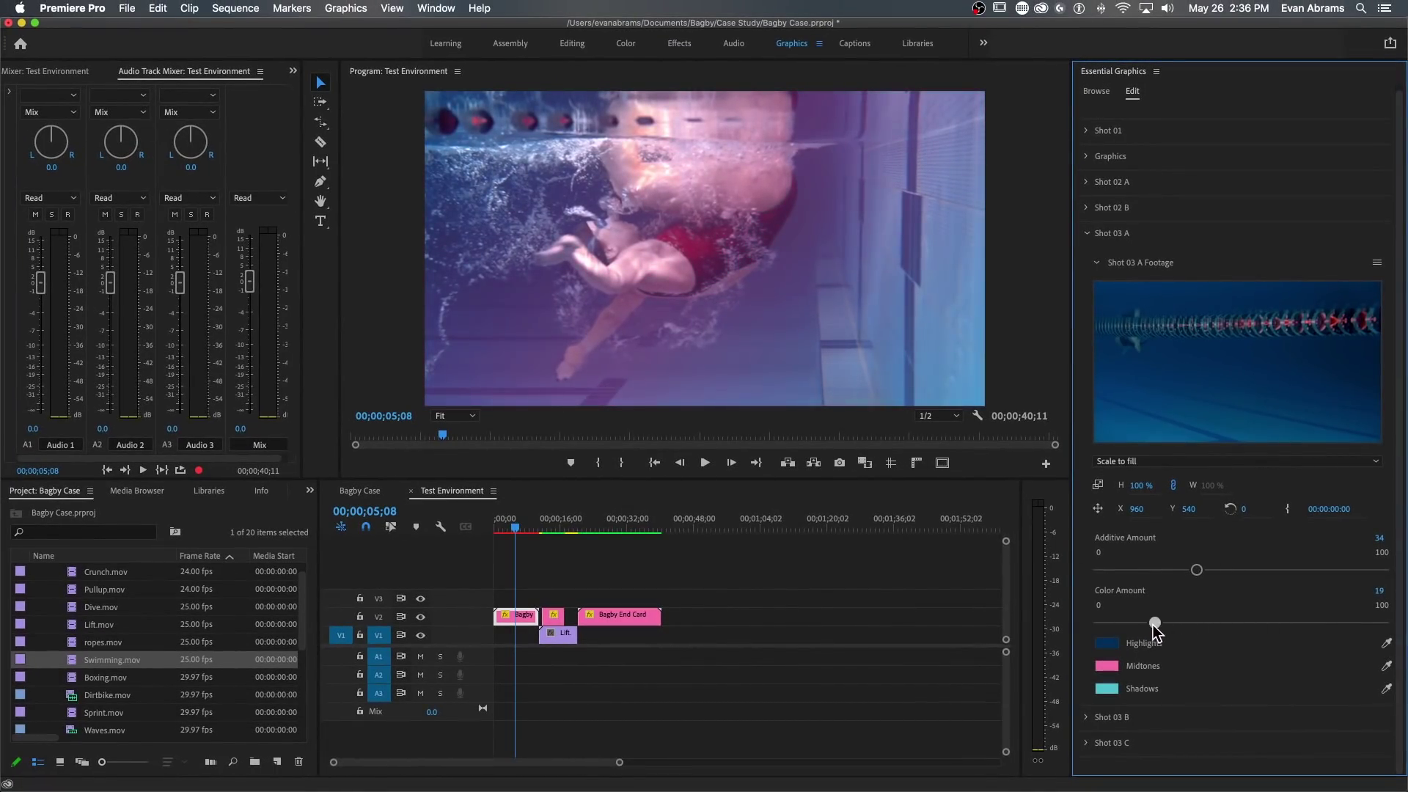
{"action": "left_click", "coordinate": [1387, 666]}
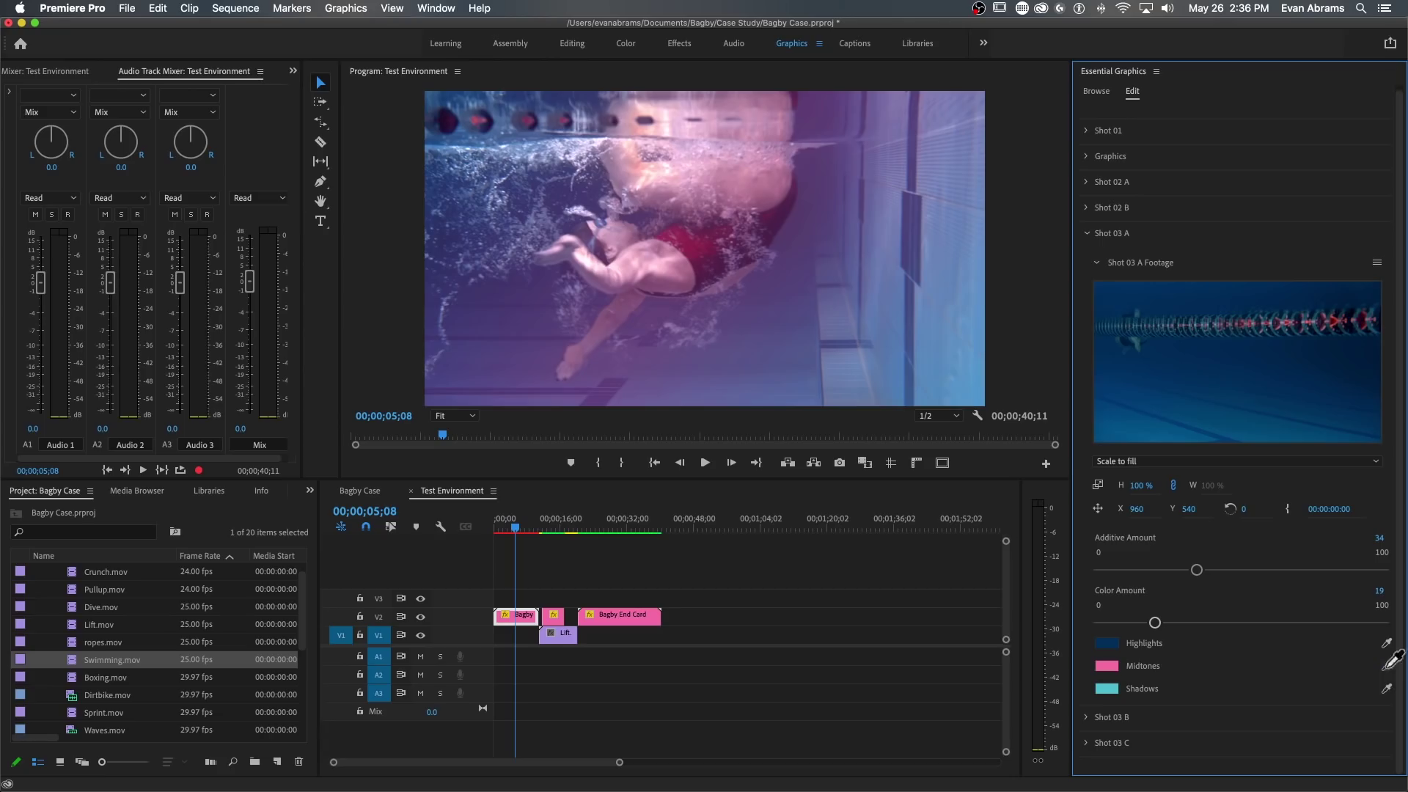
{"action": "left_click", "coordinate": [697, 257]}
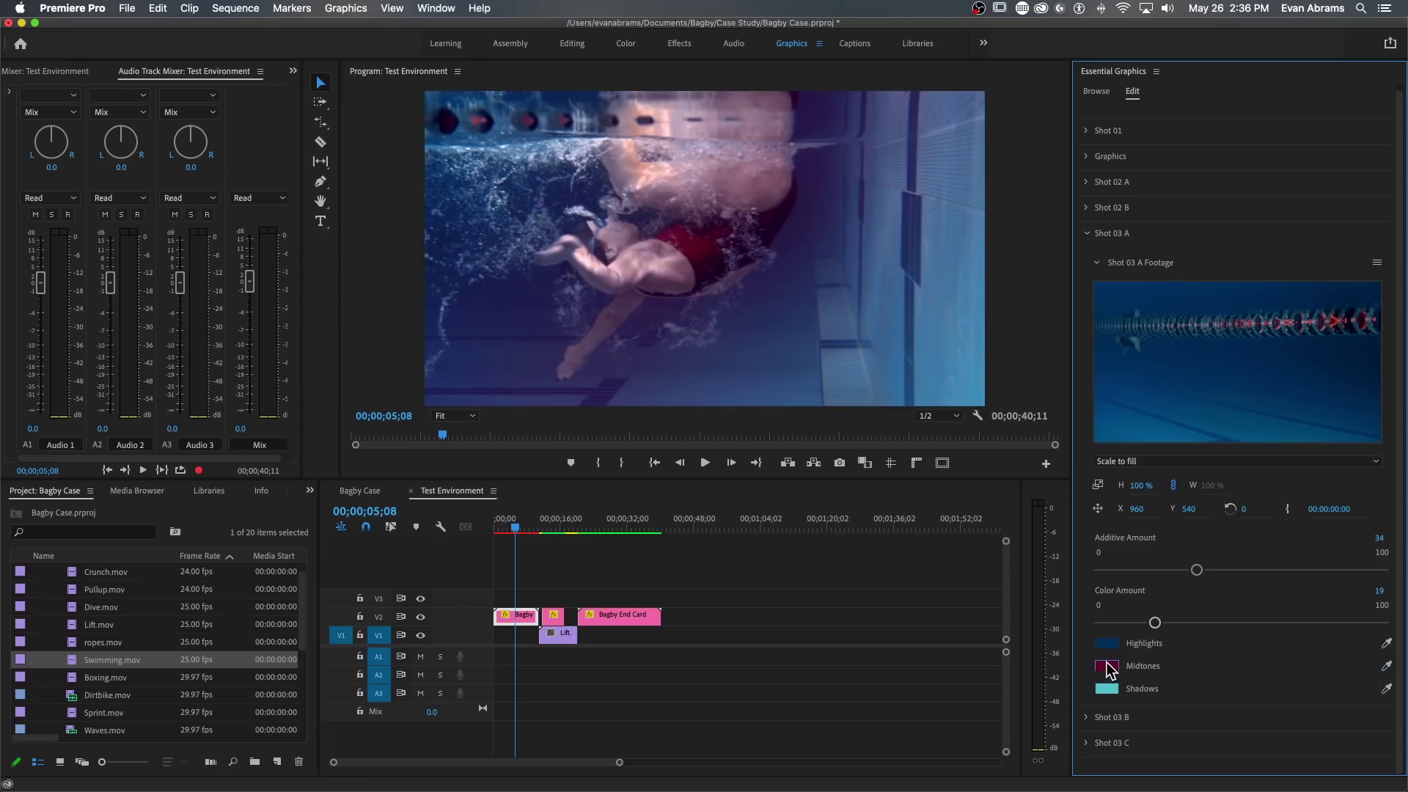